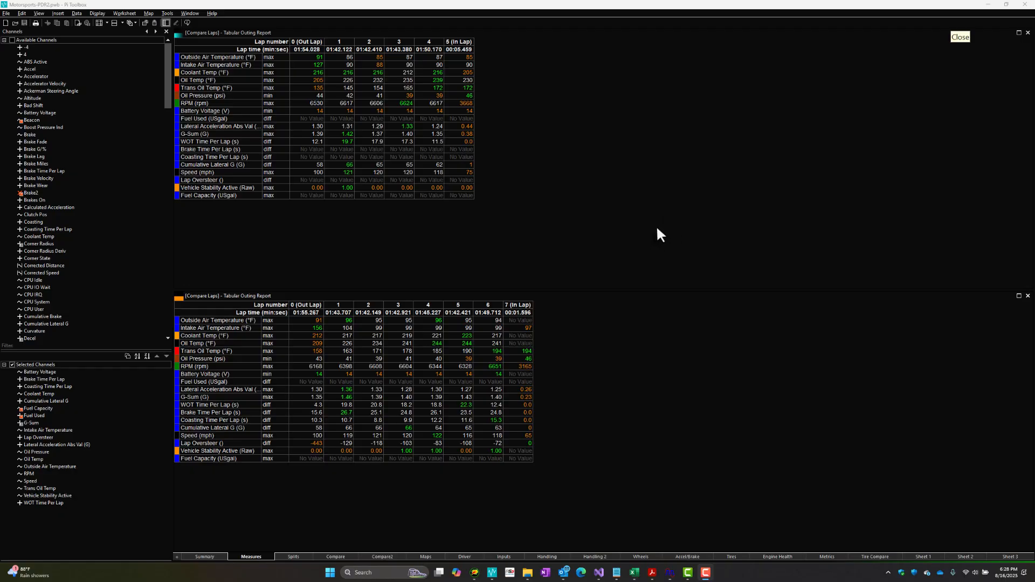
# - Create a new workspace based on the Blank Workspace template
pyautogui.click(6, 14)
pyautogui.click(18, 21)
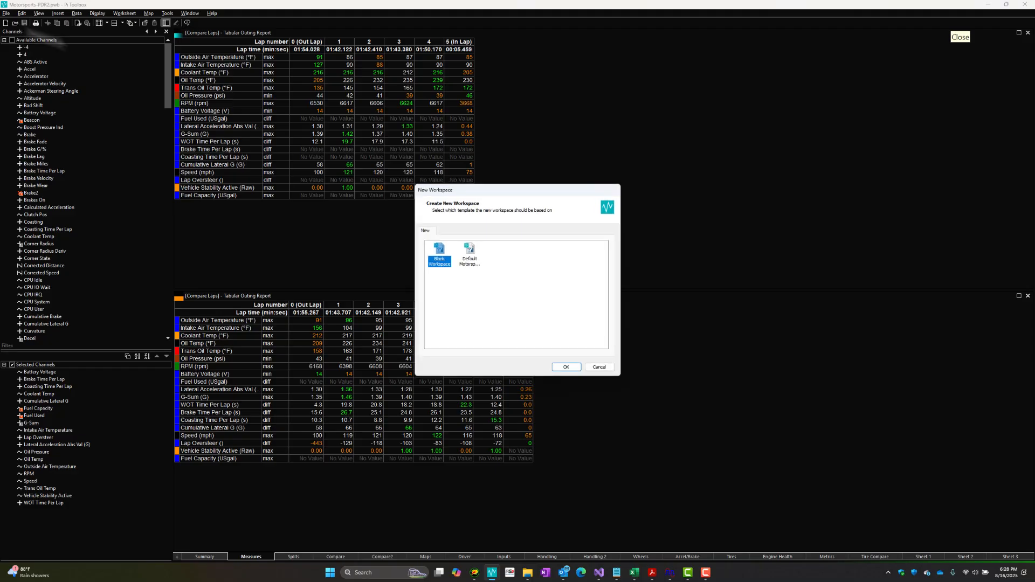
pyautogui.click(563, 367)
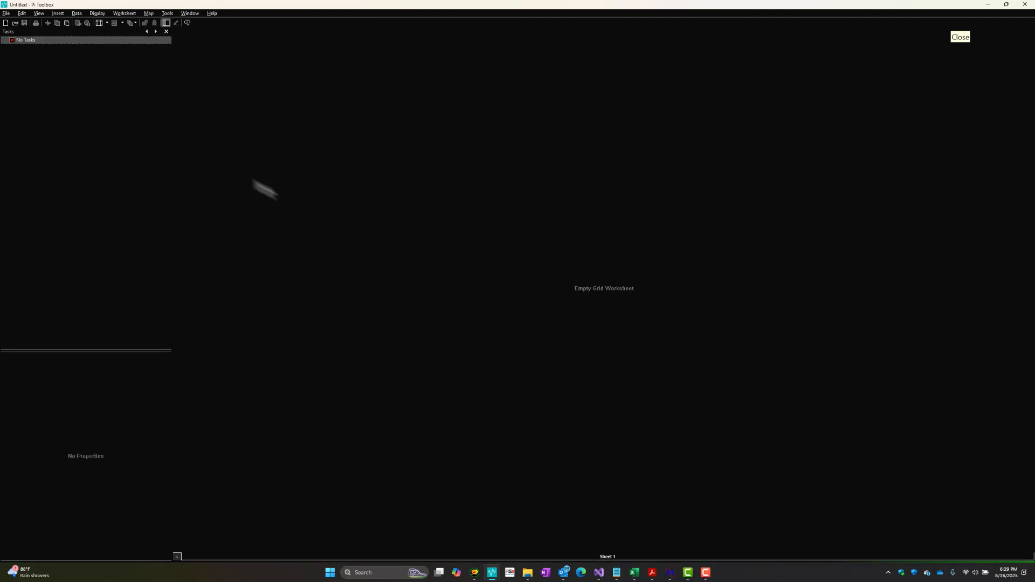
# - Add a task to the workspace and load the first PDR MP4 outing from the Blackwing folder into it
pyautogui.rightClick(34, 41)
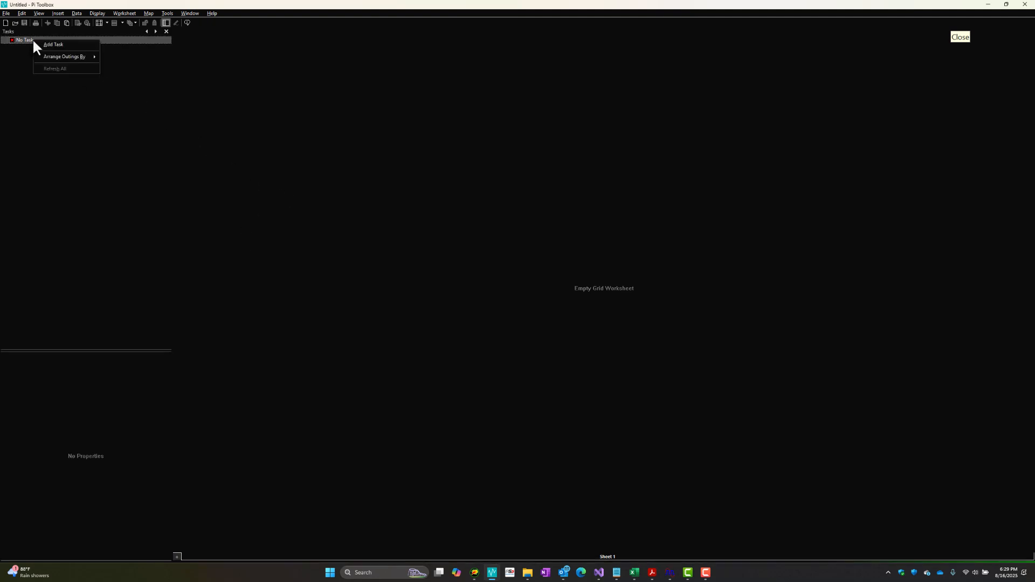
pyautogui.click(39, 45)
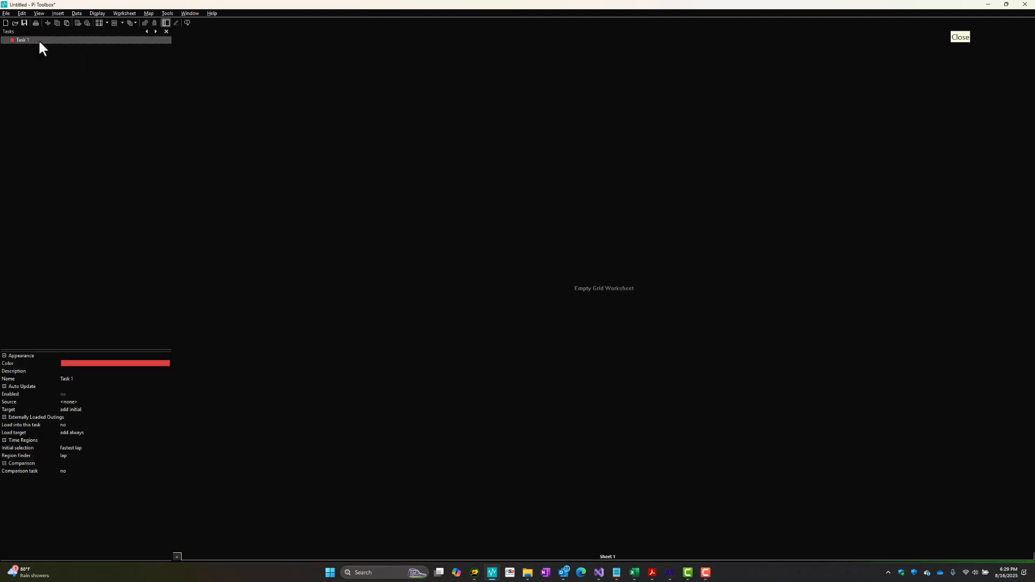
pyautogui.rightClick(40, 43)
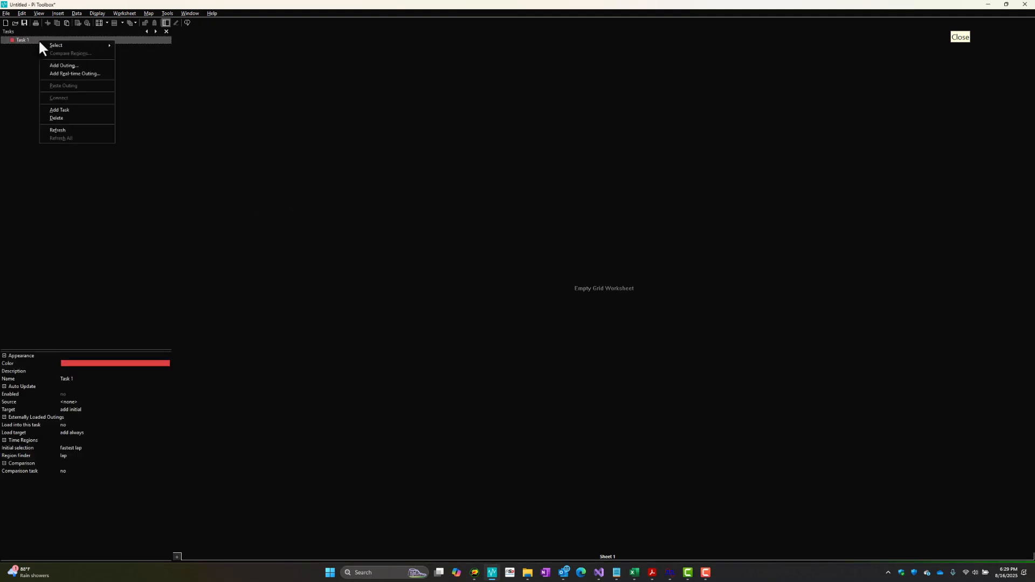
pyautogui.click(60, 65)
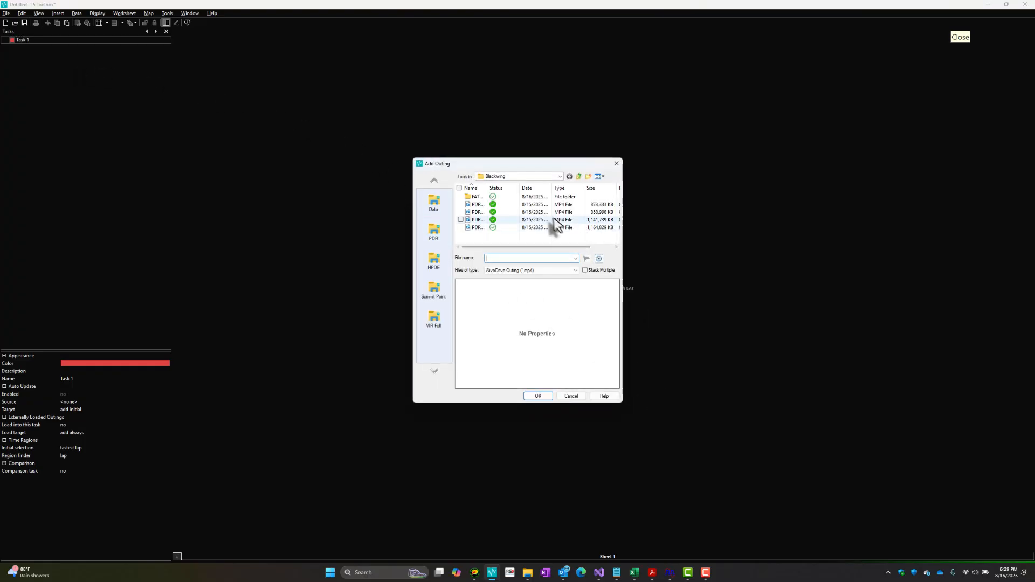
pyautogui.click(523, 213)
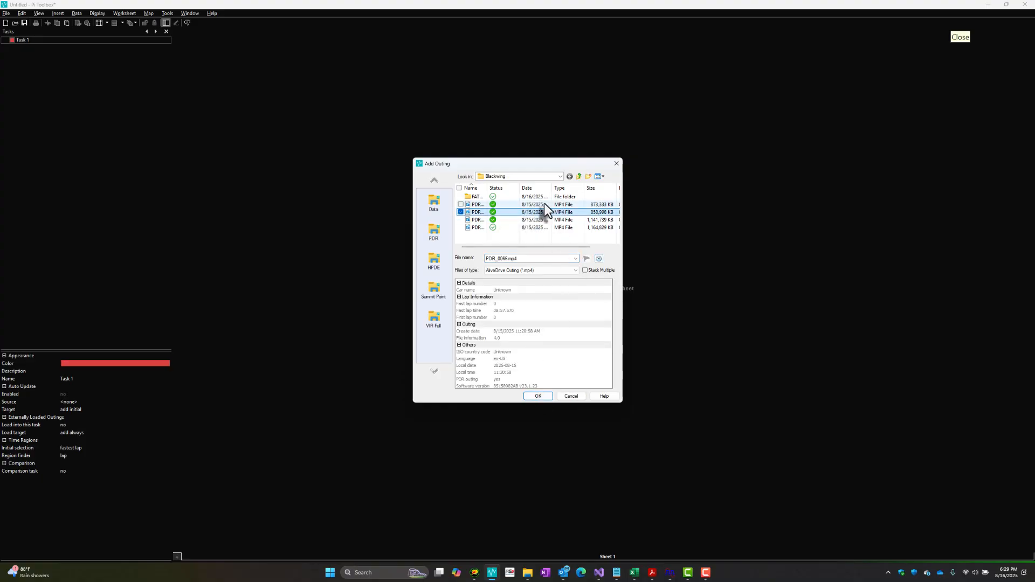
pyautogui.click(541, 205)
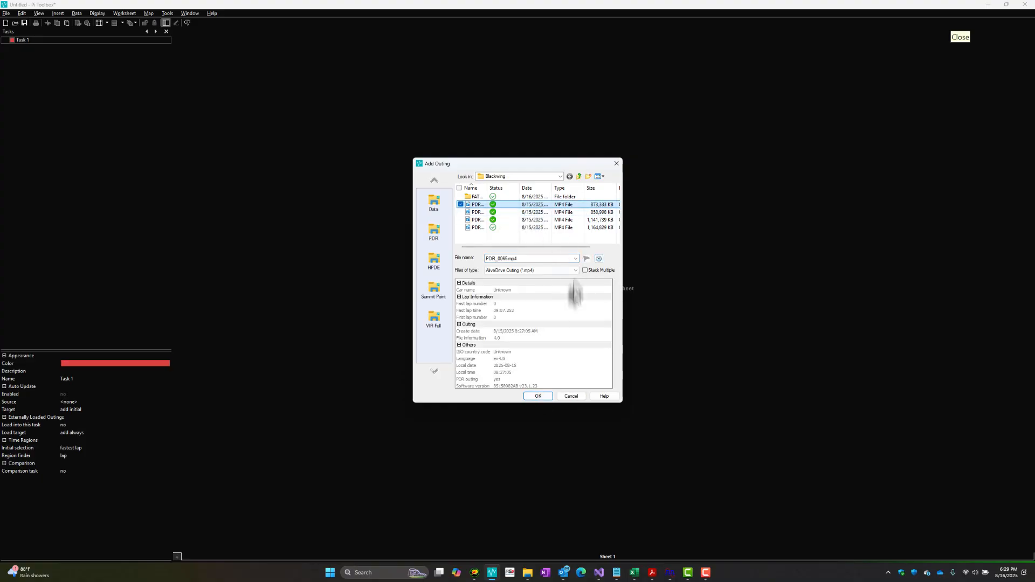
pyautogui.click(541, 396)
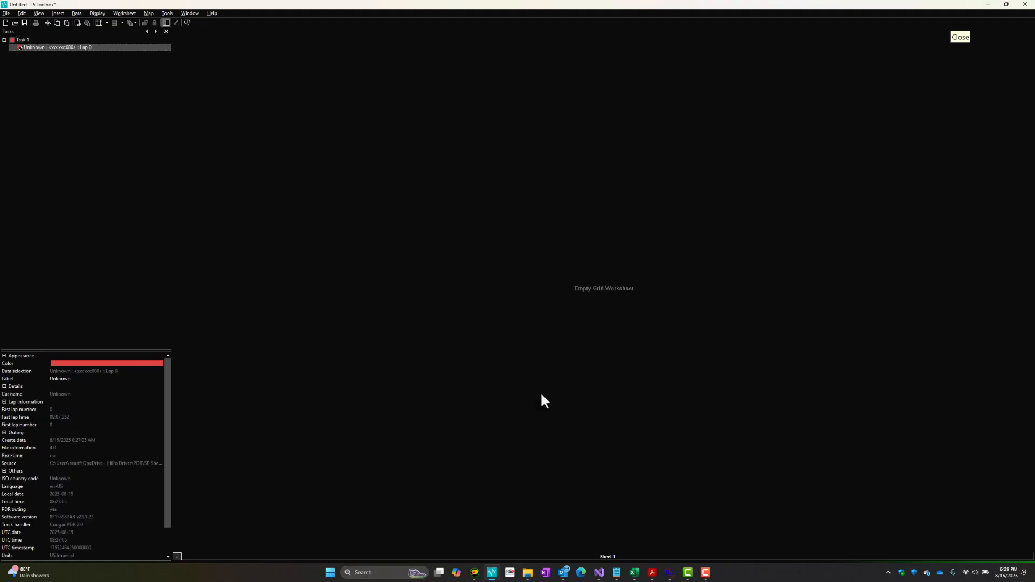
# - Add a Time/Distance Chart display as a new worksheet for the loaded outing
pyautogui.click(177, 557)
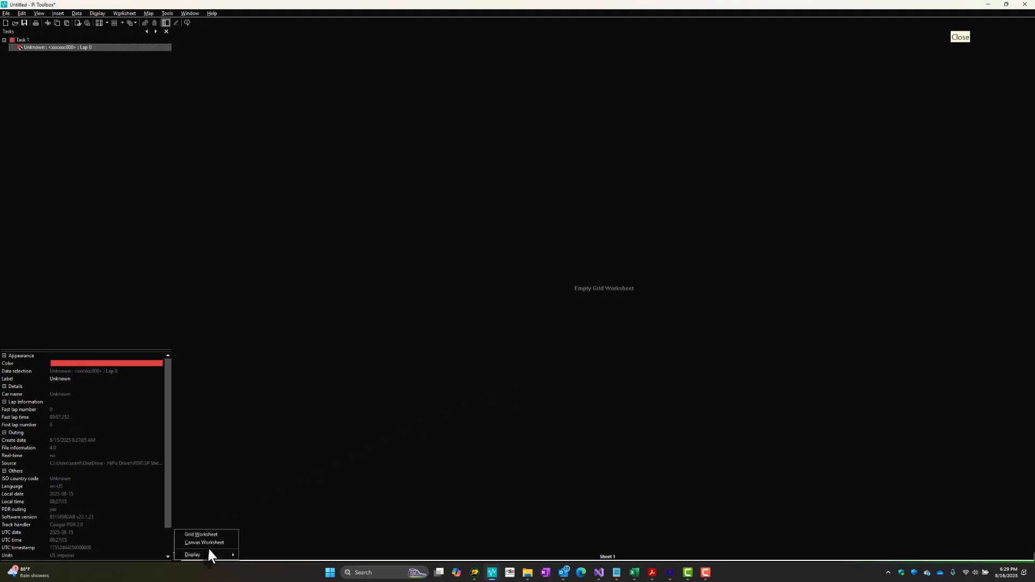
pyautogui.click(232, 554)
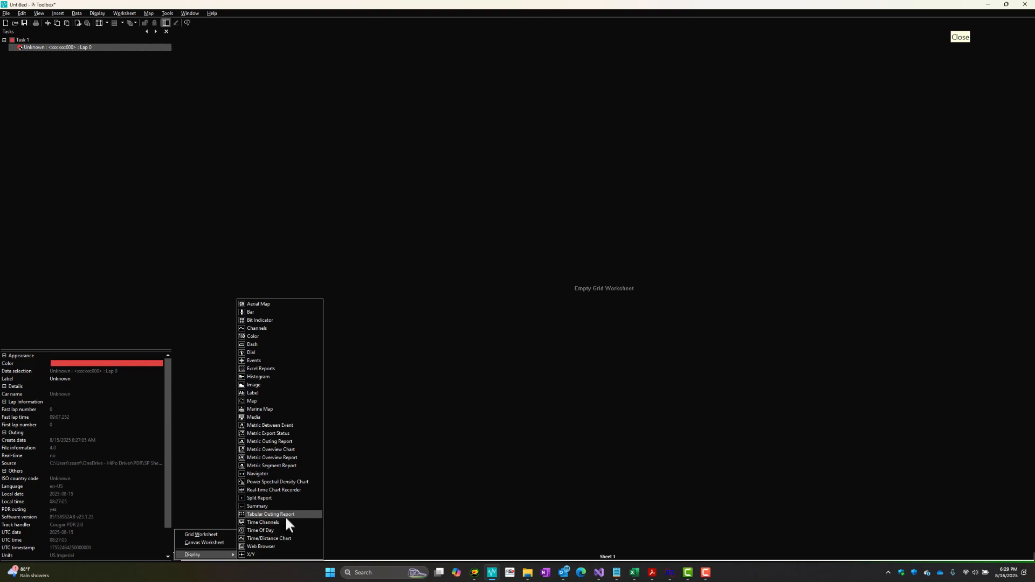
pyautogui.click(287, 538)
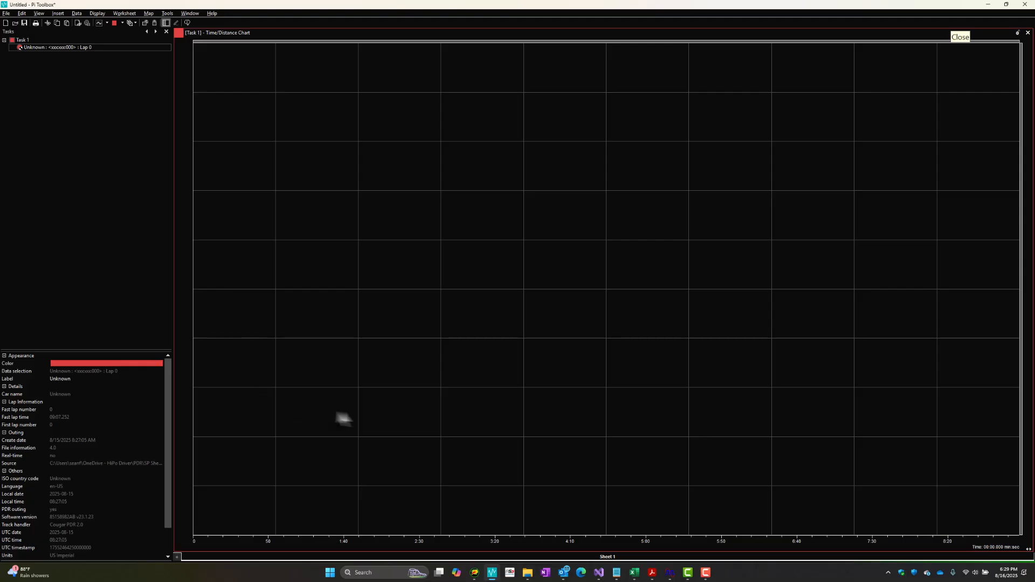
# - Plot the Speed channel on the Time/Distance Chart
pyautogui.click(421, 474)
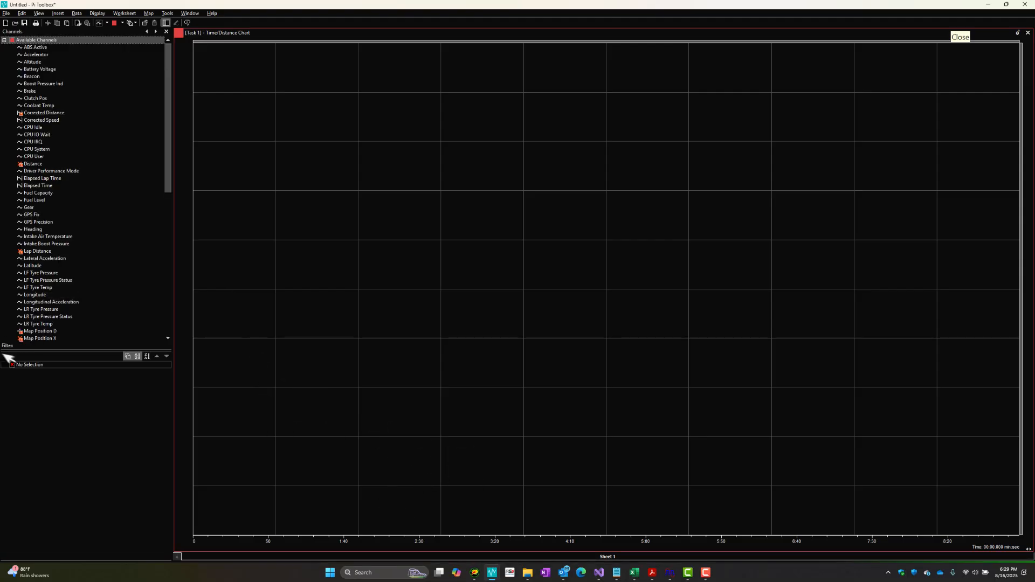
pyautogui.scroll(-5, 63, 320)
pyautogui.scroll(-4, 65, 321)
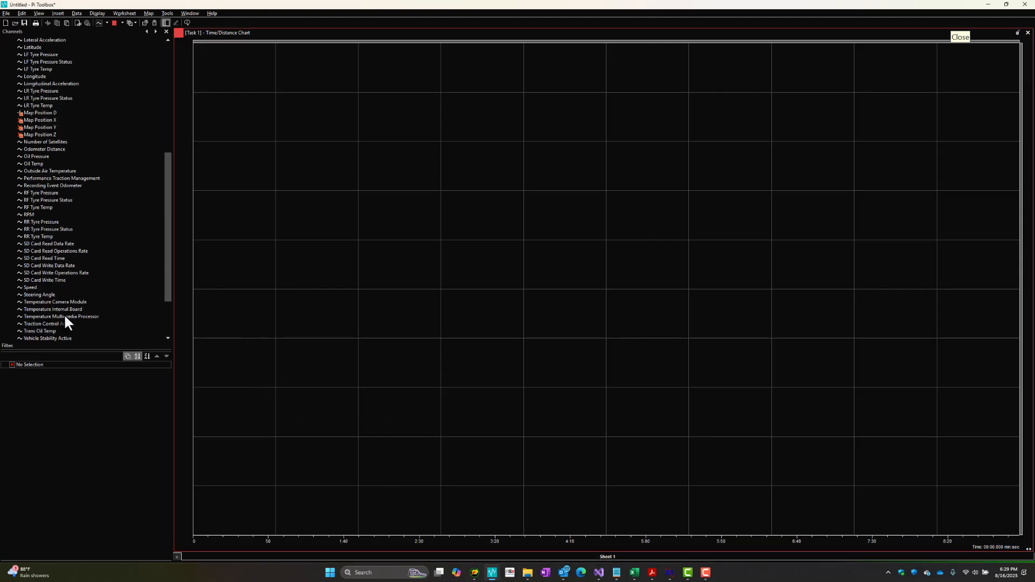
pyautogui.doubleClick(37, 287)
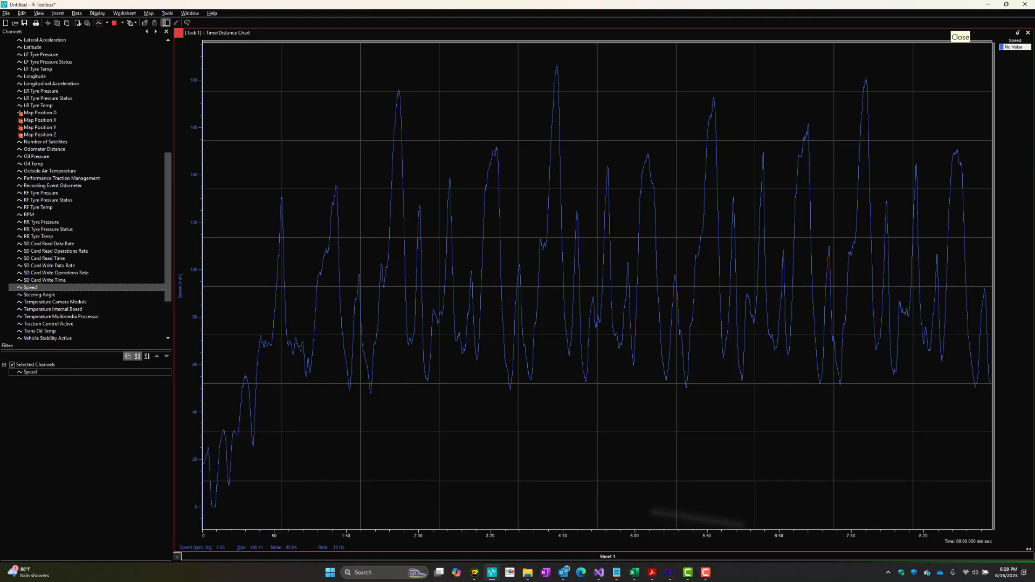
# - Inspect the Speed trace at several points, check which lap marker commands are available, and look through the remaining channels
pyautogui.click(983, 526)
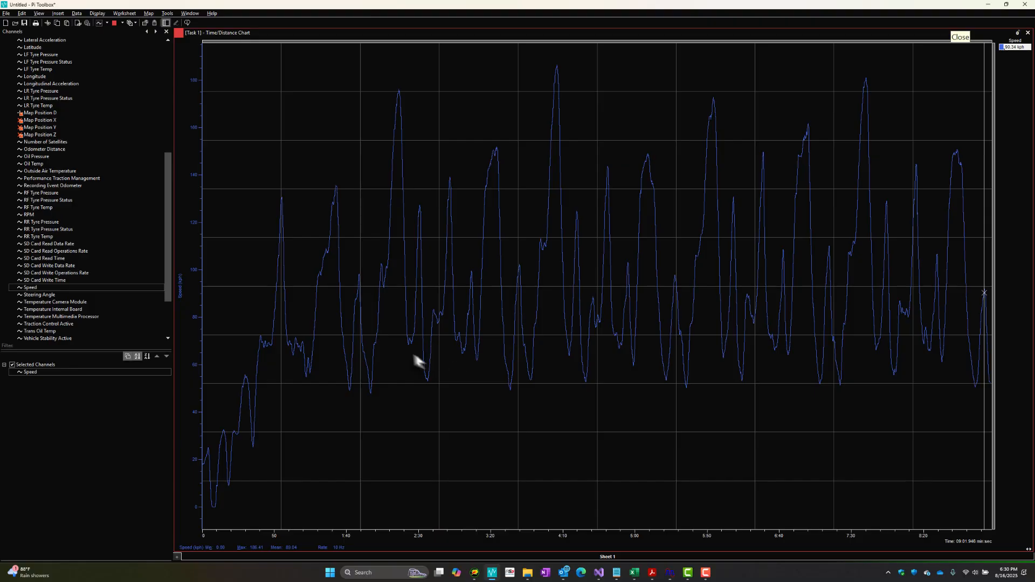
pyautogui.click(387, 351)
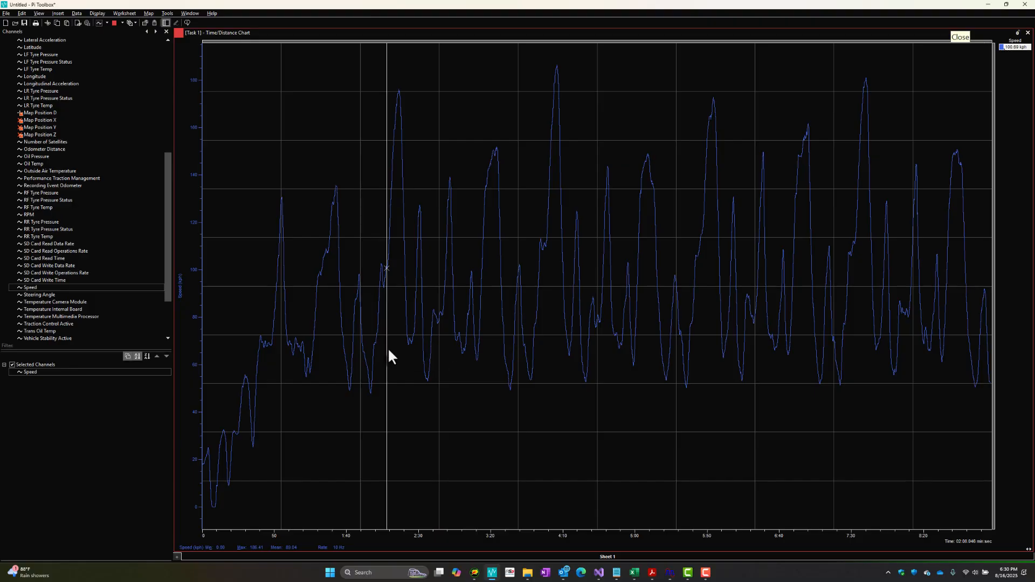
pyautogui.rightClick(387, 294)
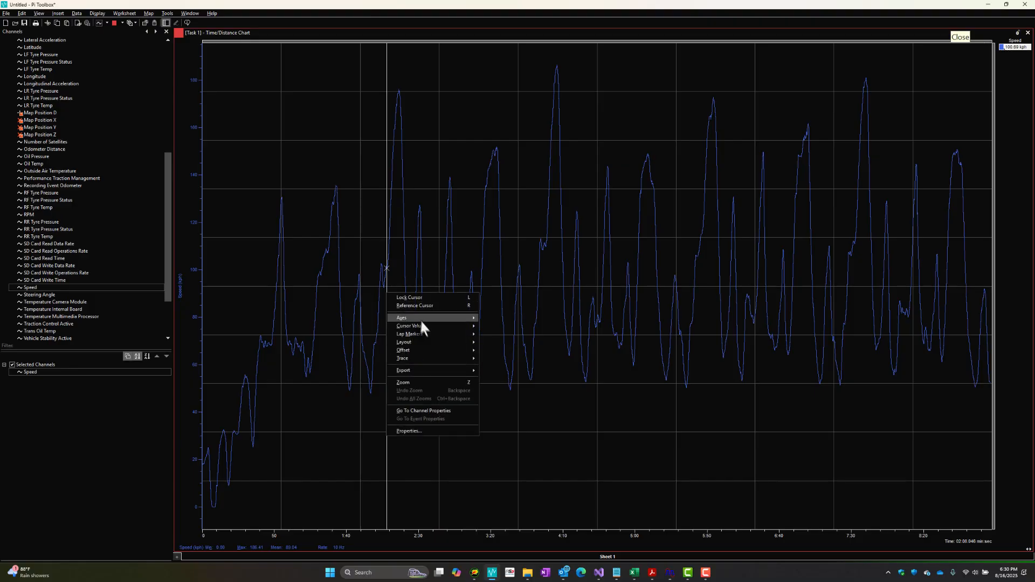
pyautogui.moveTo(431, 329)
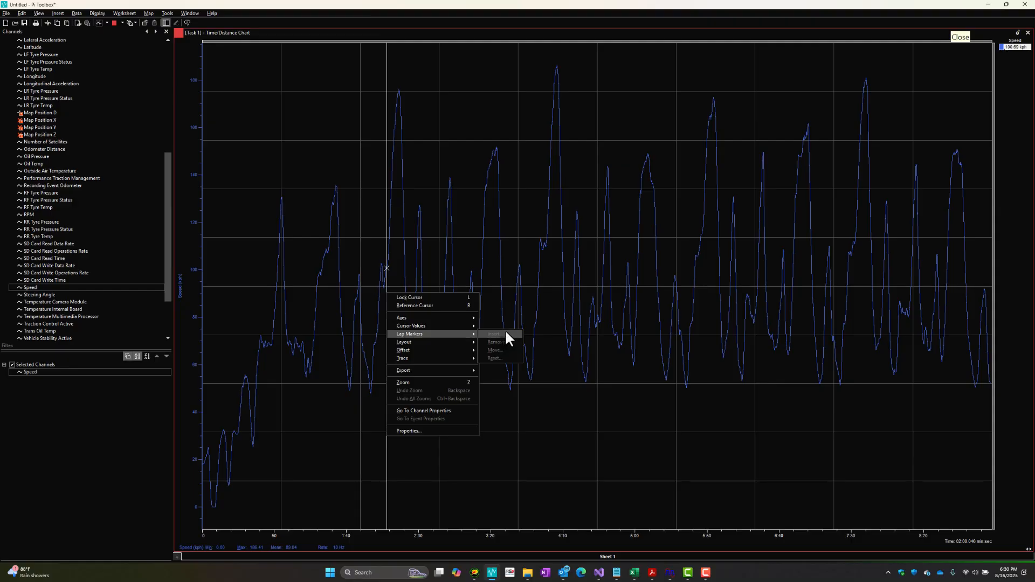
pyautogui.click(580, 341)
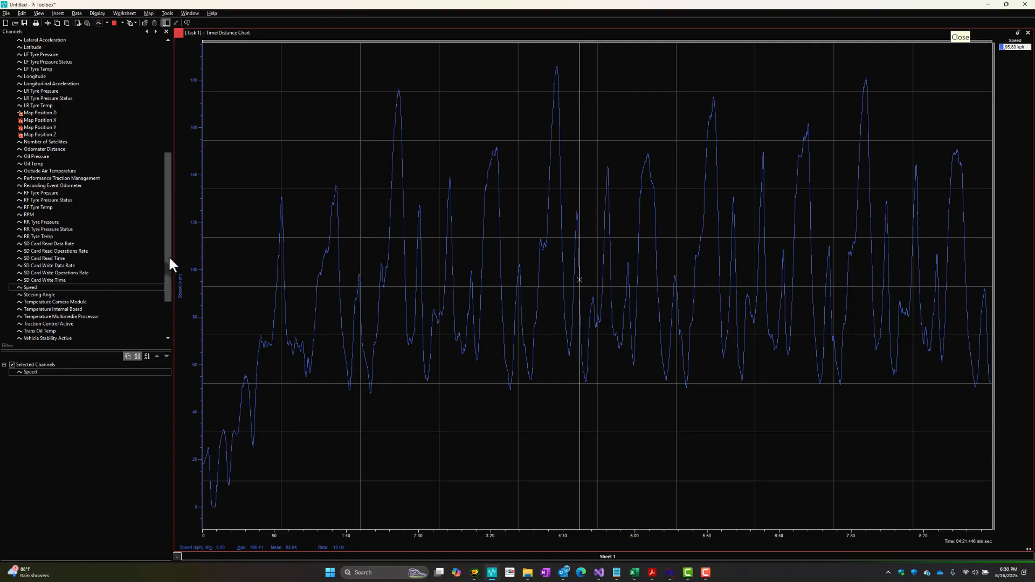
pyautogui.moveTo(168, 258); pyautogui.dragTo(166, 301)
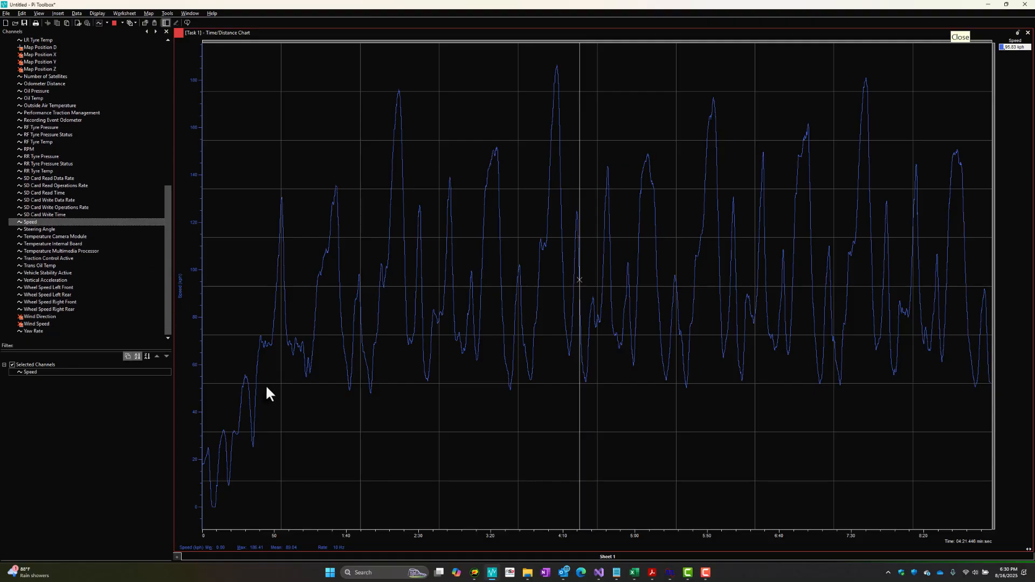
# - Start a data export of the loaded outing and choose the Blackwing folder with the suggested PDR .pds file name
pyautogui.press('F5')
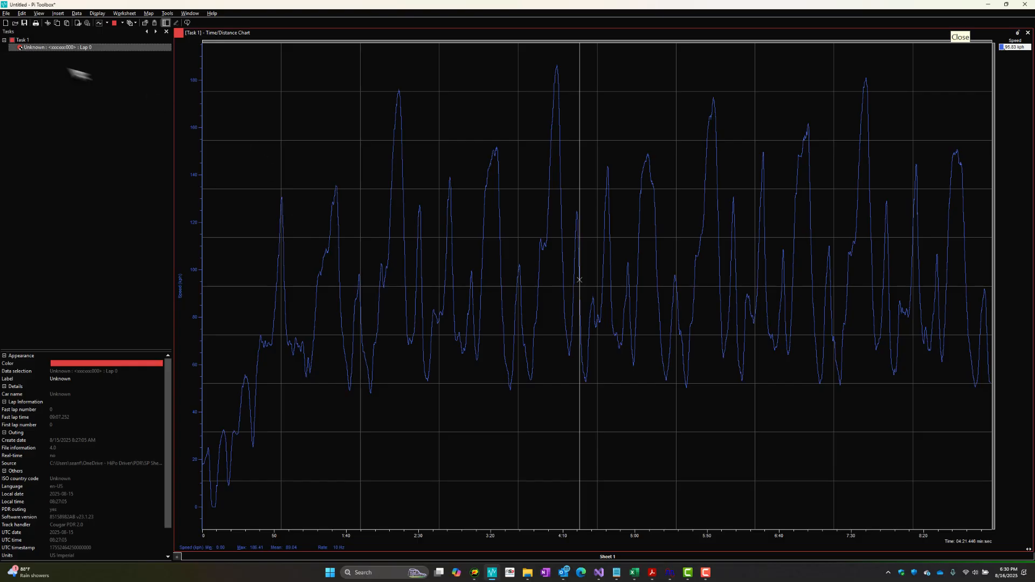
pyautogui.rightClick(42, 46)
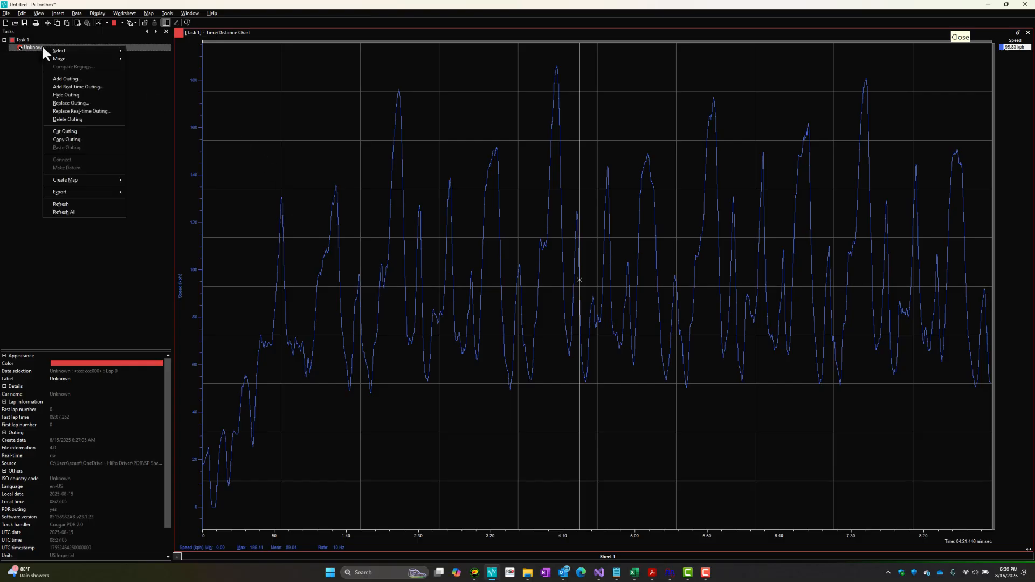
pyautogui.moveTo(99, 198)
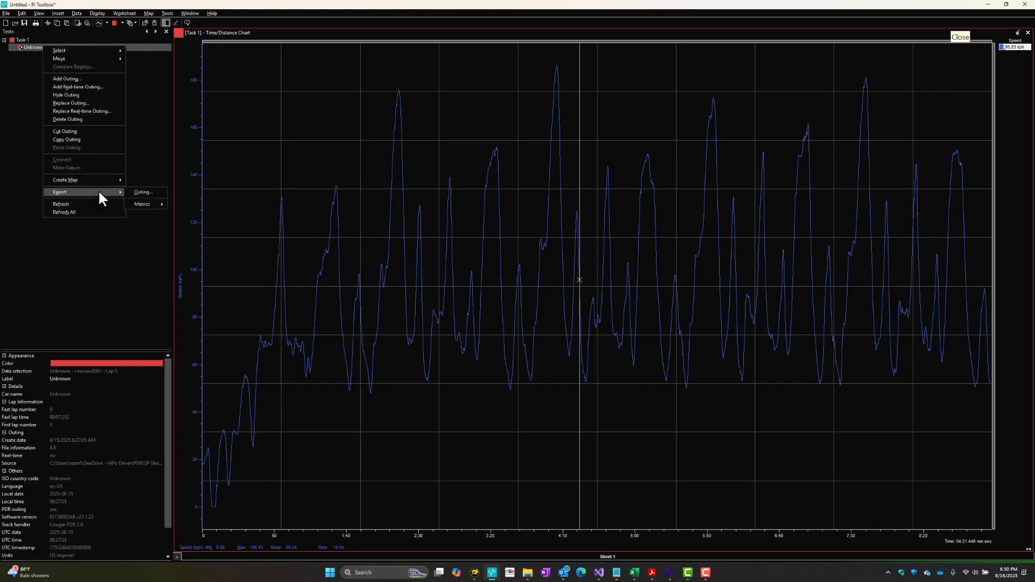
pyautogui.click(141, 192)
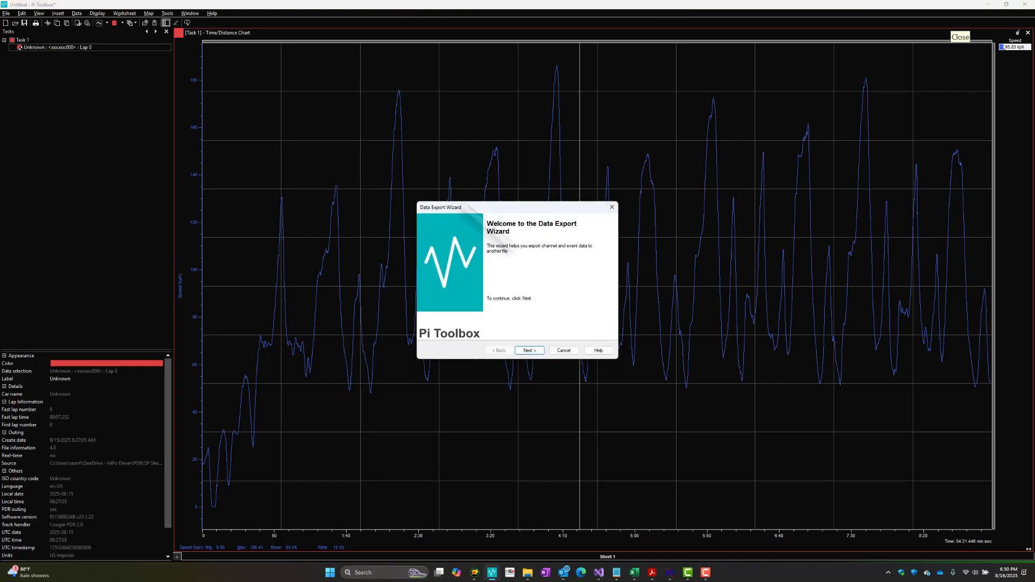
pyautogui.click(529, 351)
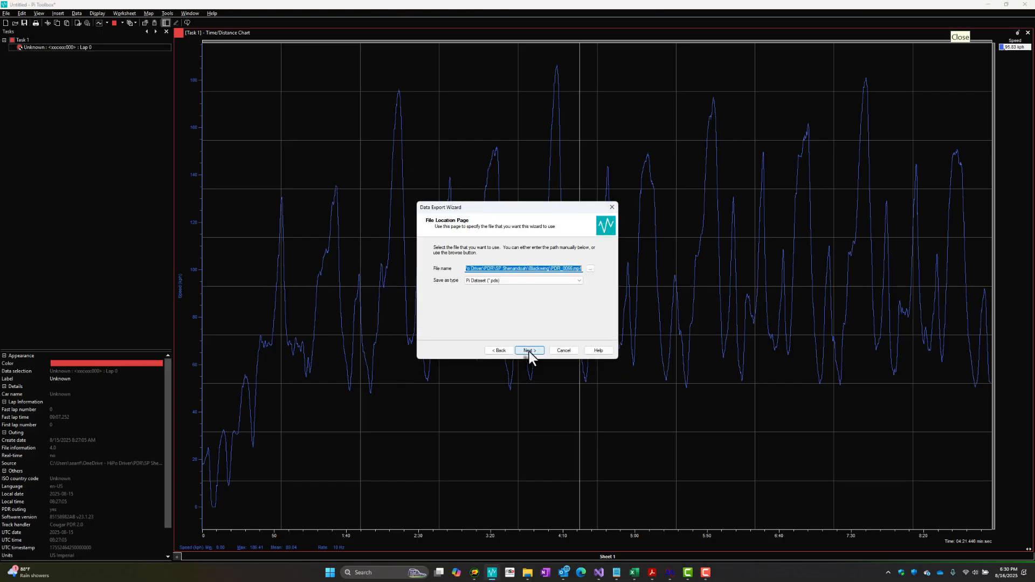
pyautogui.click(591, 269)
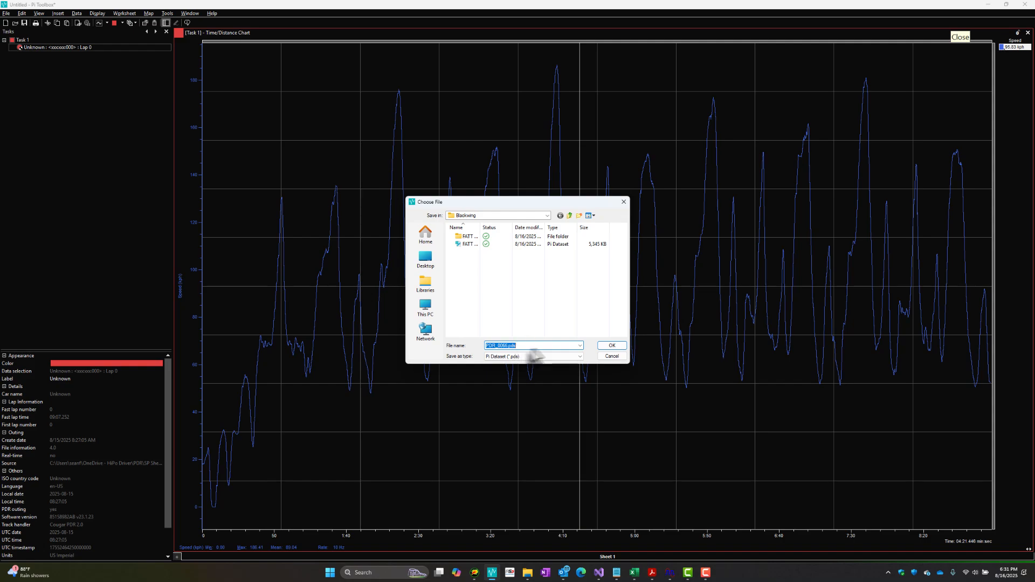
pyautogui.click(607, 346)
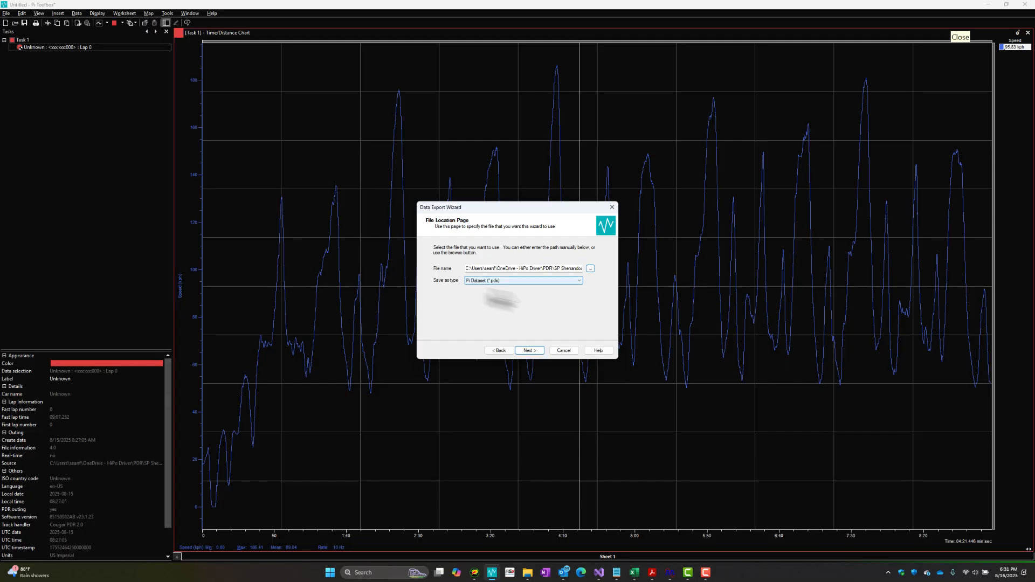
# - Review the export formats, choose Pi Dataset (*.pds) as the file type, and accept the file location settings
pyautogui.click(518, 283)
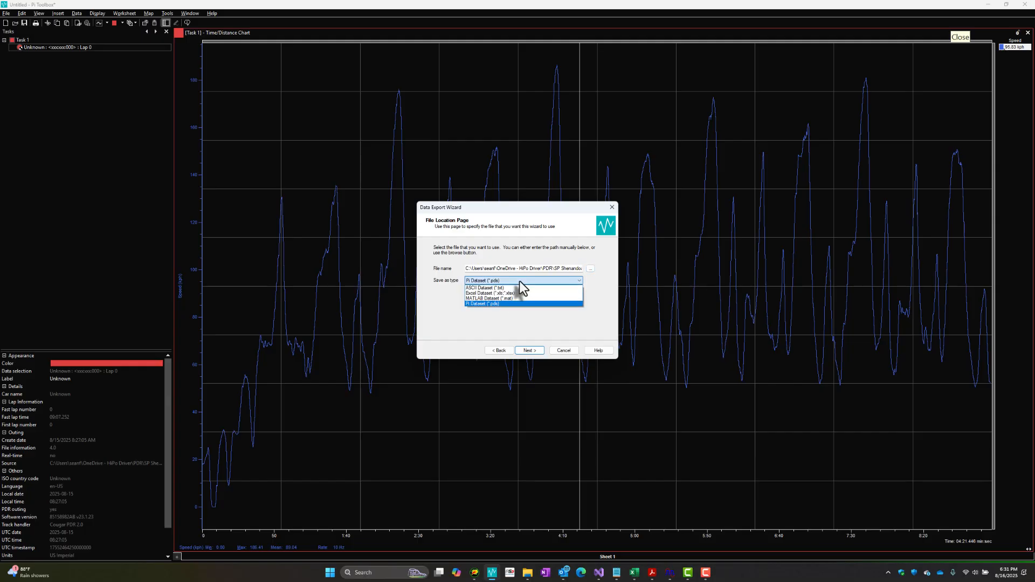
pyautogui.click(520, 281)
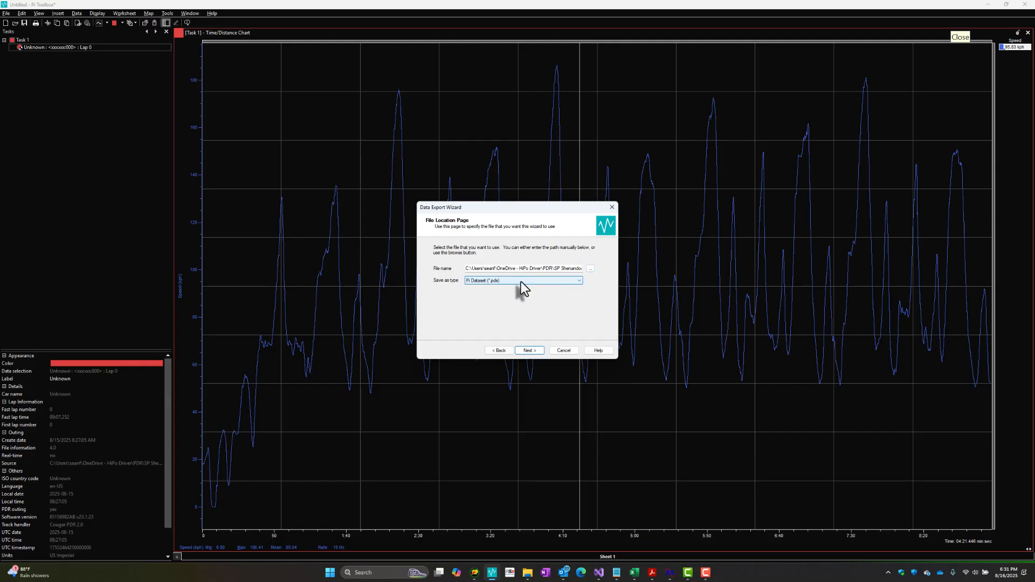
pyautogui.click(522, 283)
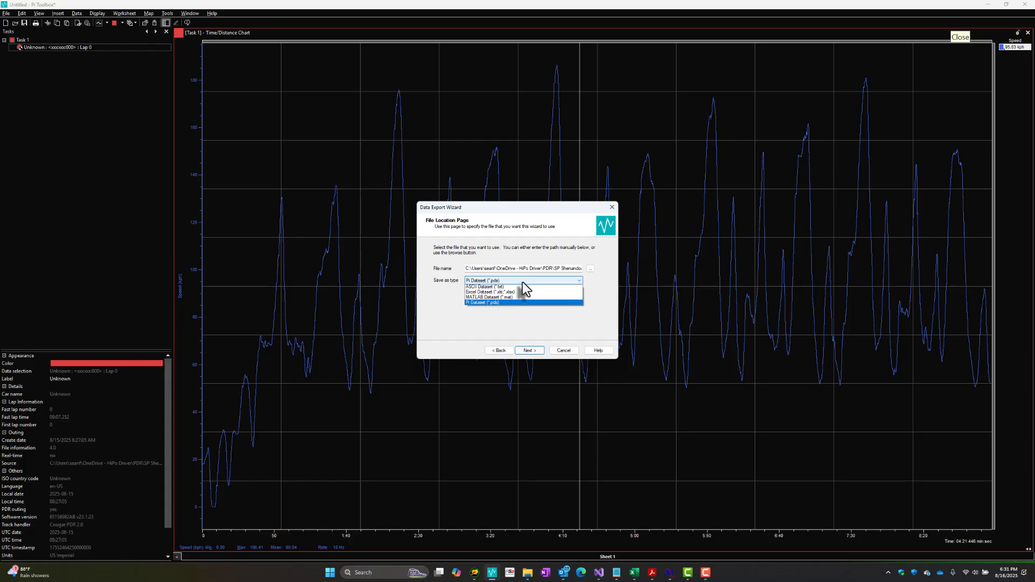
pyautogui.click(505, 305)
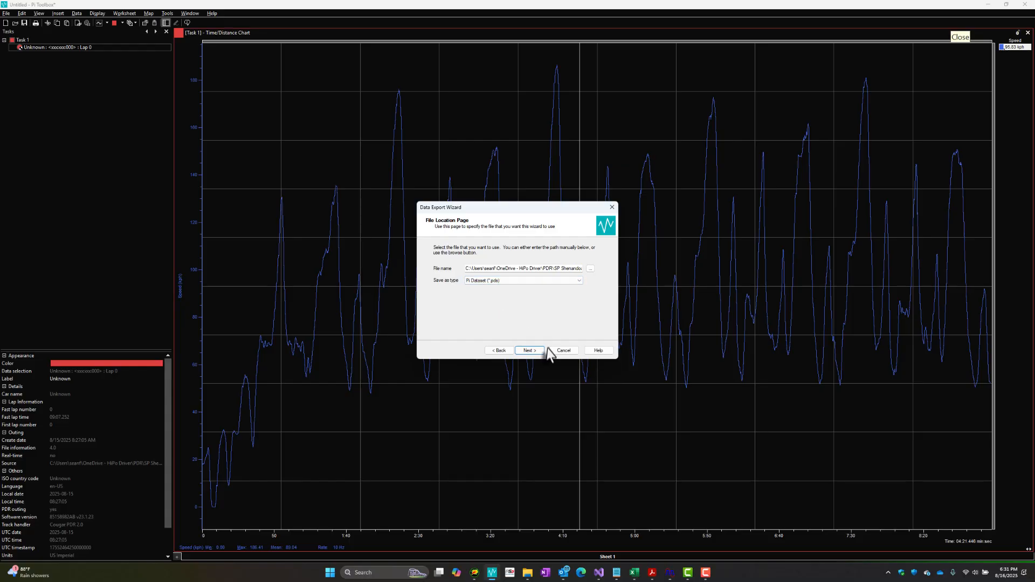
pyautogui.click(530, 351)
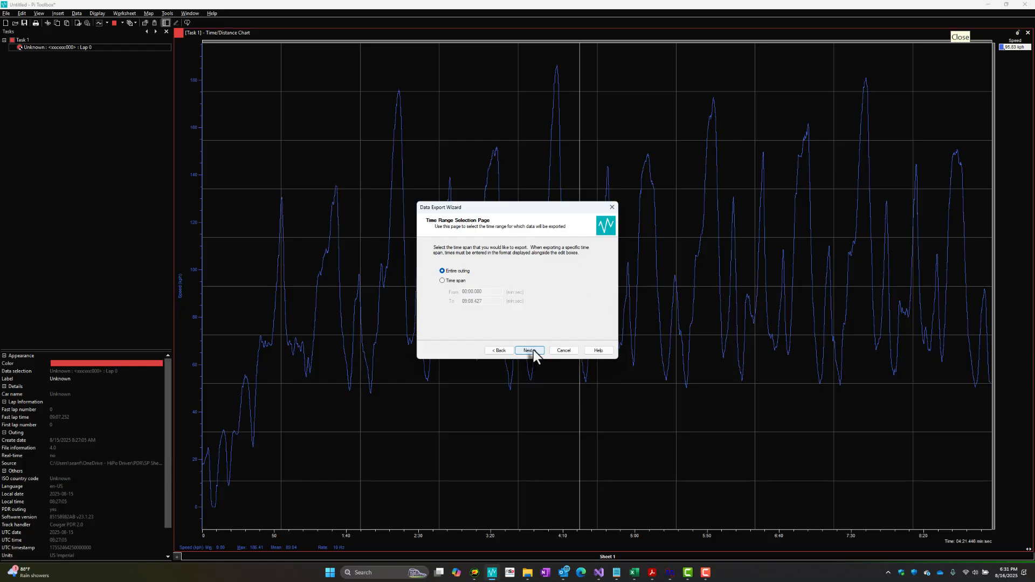
# - Accept the entire outing as the export time range and include all channels in the export
pyautogui.click(530, 351)
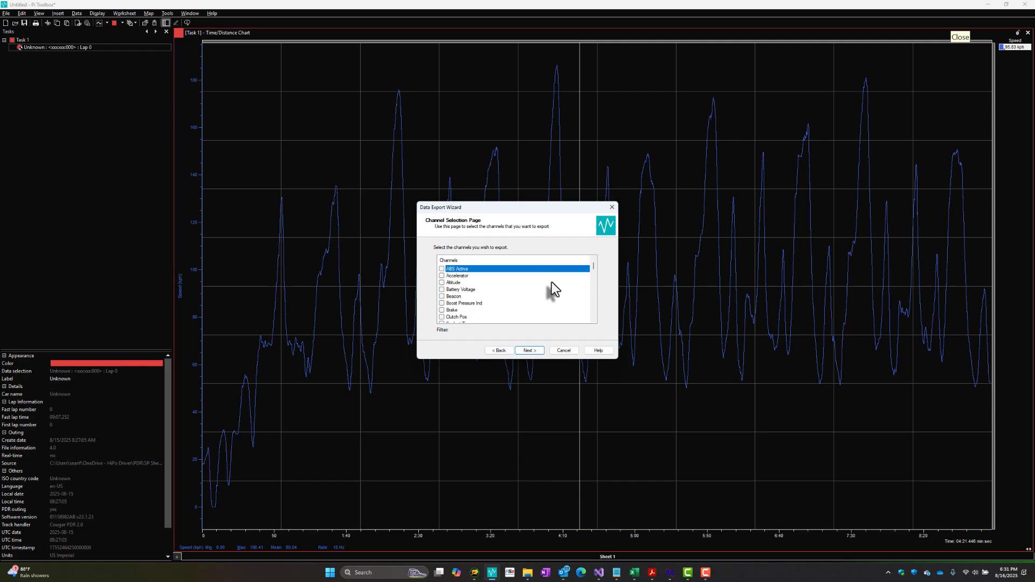
pyautogui.hotkey('ctrl', 'a')
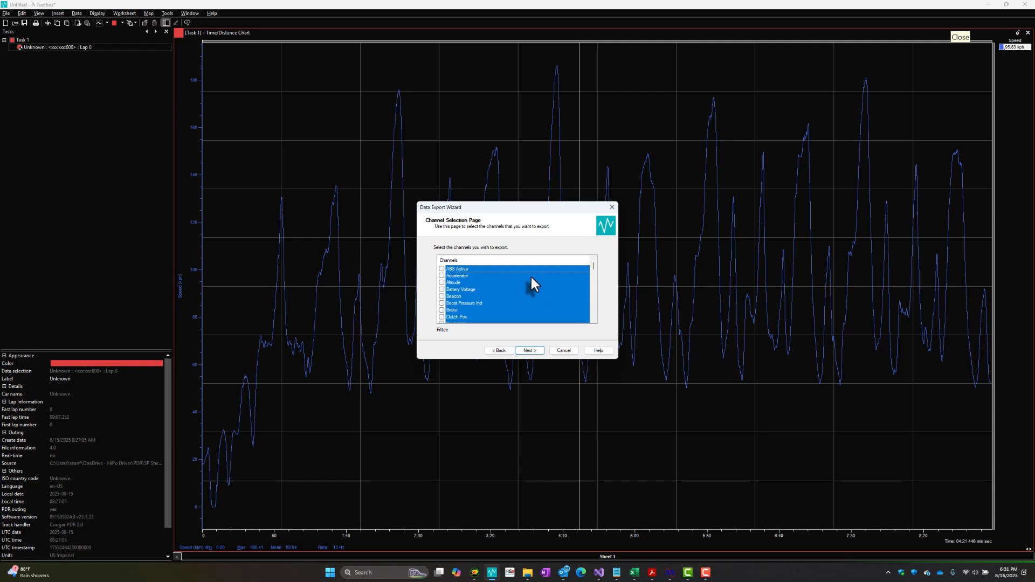
pyautogui.press('space')
pyautogui.click(532, 276)
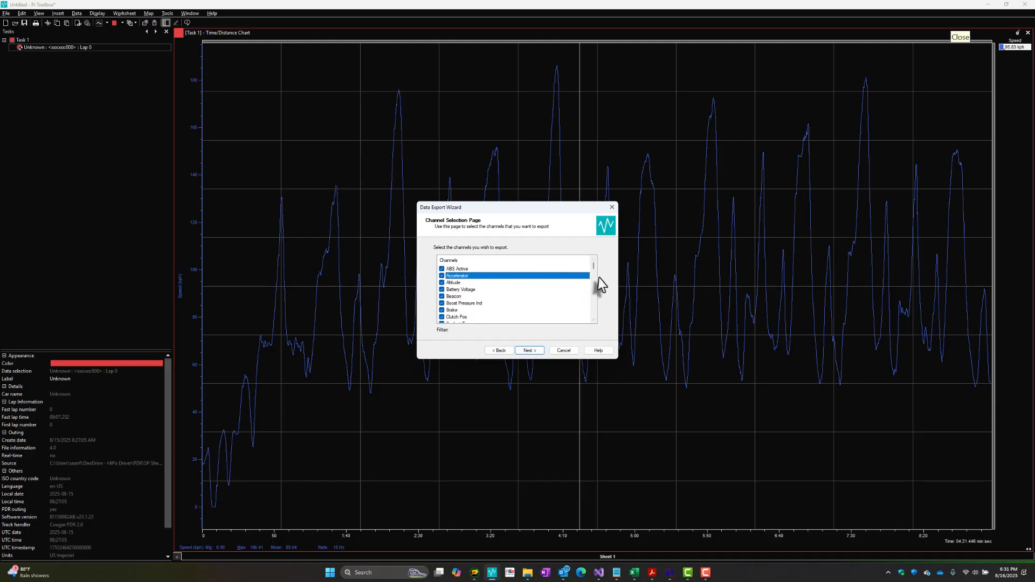
# - Exclude the Corrected Distance, Corrected Speed, Distance, Elapsed Lap Time and Elapsed Time channels from the export
pyautogui.scroll(-2, 570, 289)
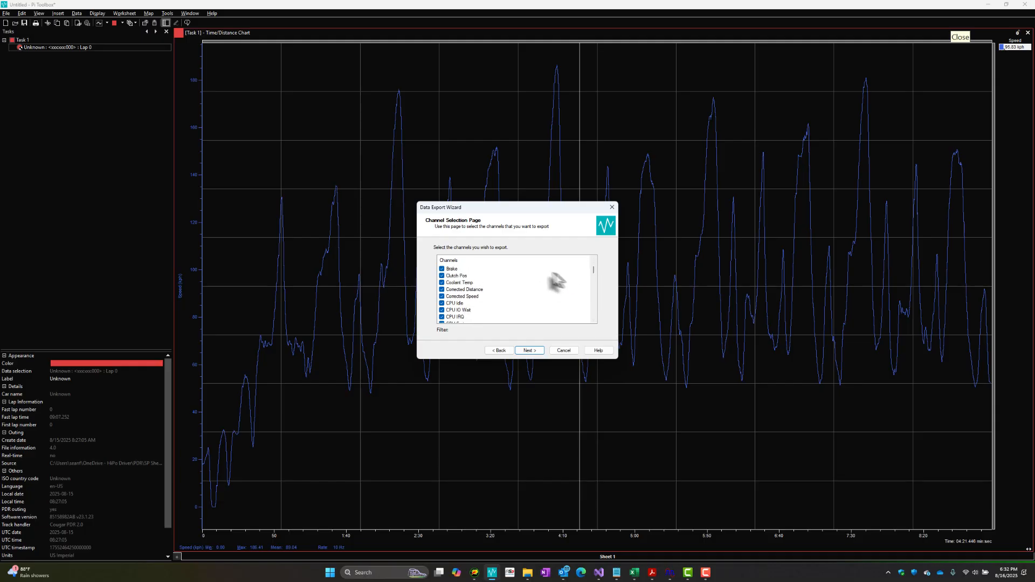
pyautogui.click(441, 289)
pyautogui.click(442, 297)
pyautogui.scroll(-2, 535, 297)
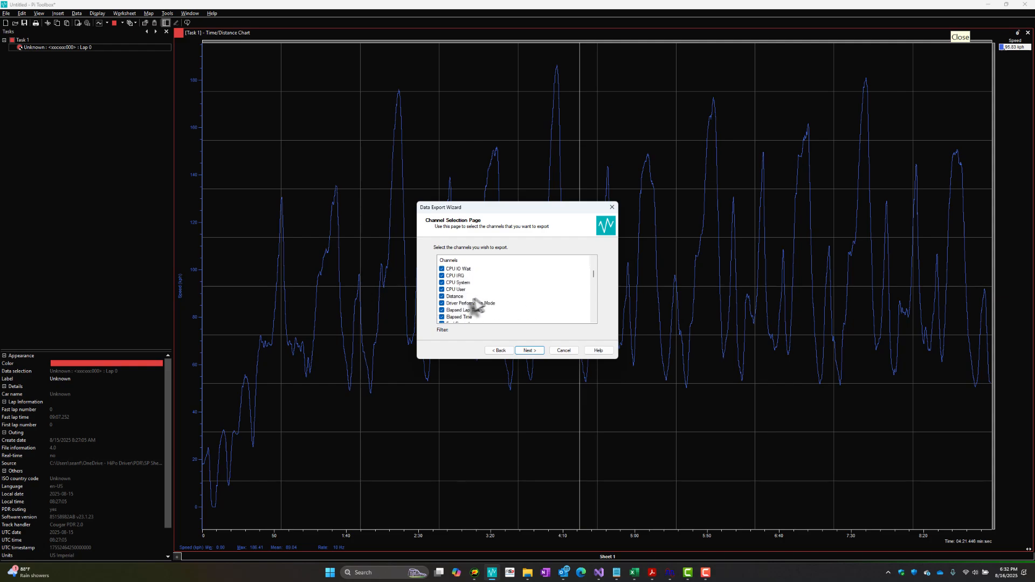
pyautogui.click(441, 296)
pyautogui.scroll(-1, 549, 286)
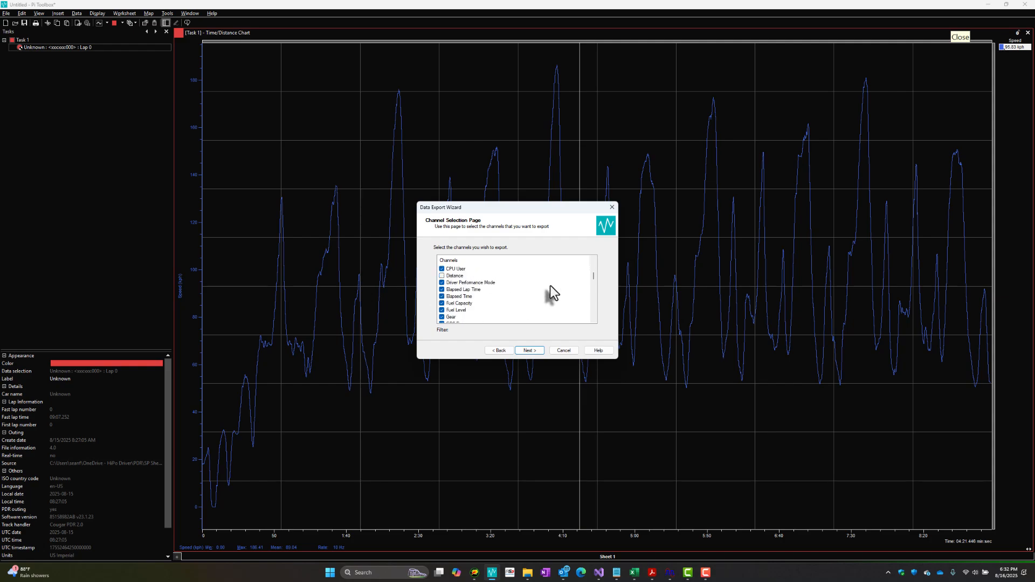
pyautogui.click(441, 290)
pyautogui.scroll(-1, 541, 307)
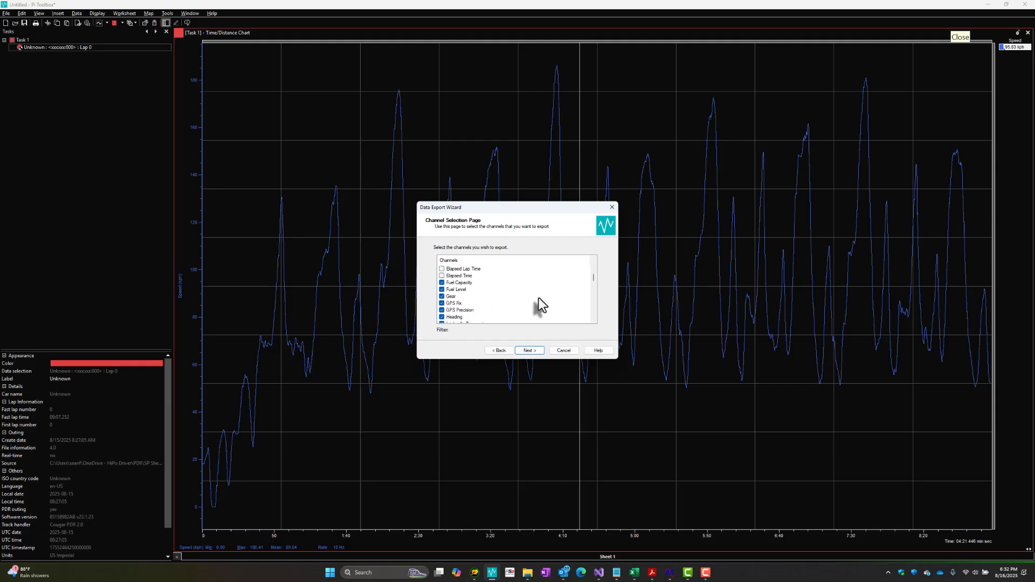
# - Exclude the Lap Distance channel and the Map Position D, X, Y and Z channels from the export
pyautogui.scroll(-1, 538, 301)
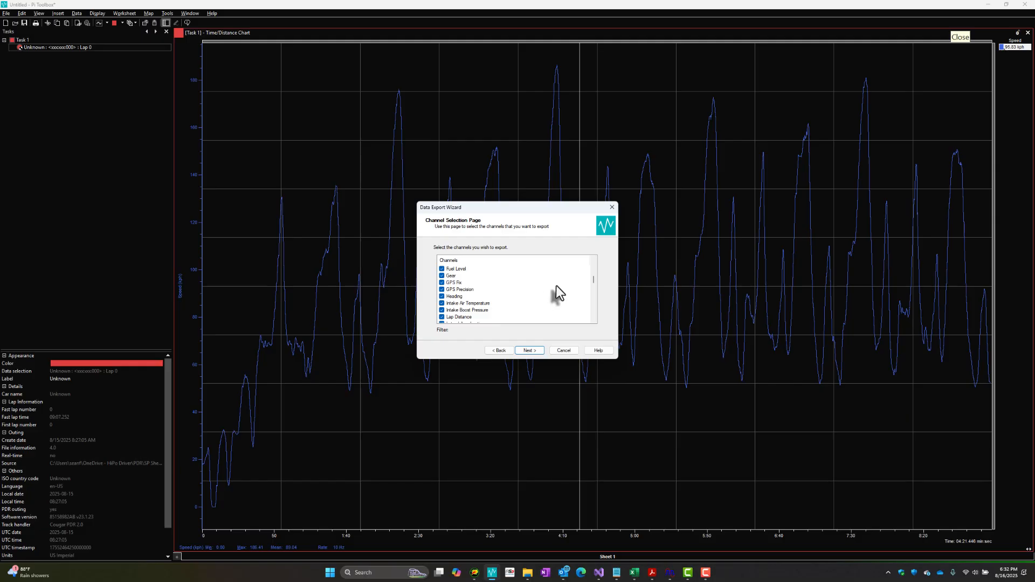
pyautogui.scroll(-1, 538, 303)
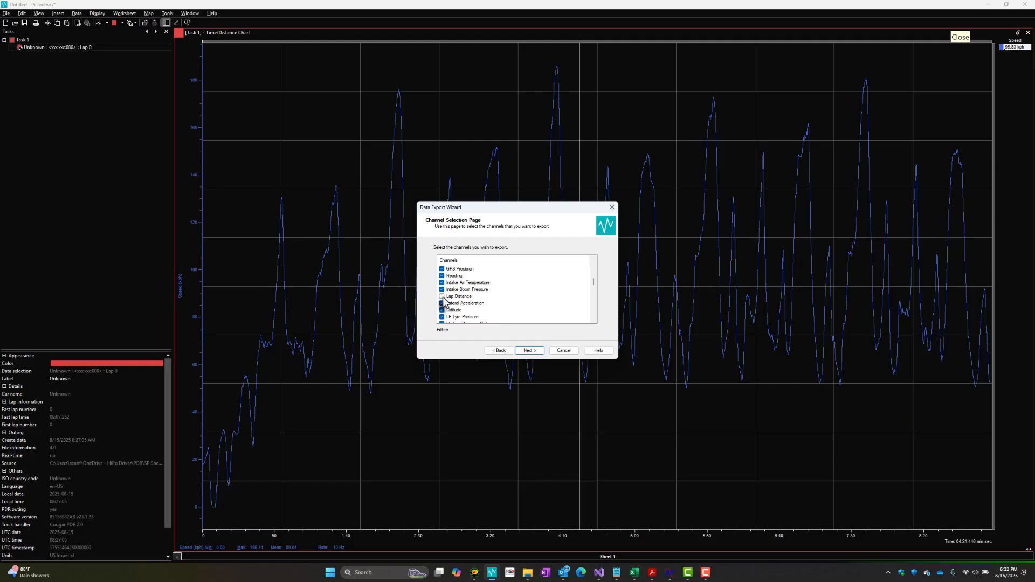
pyautogui.scroll(-2, 542, 303)
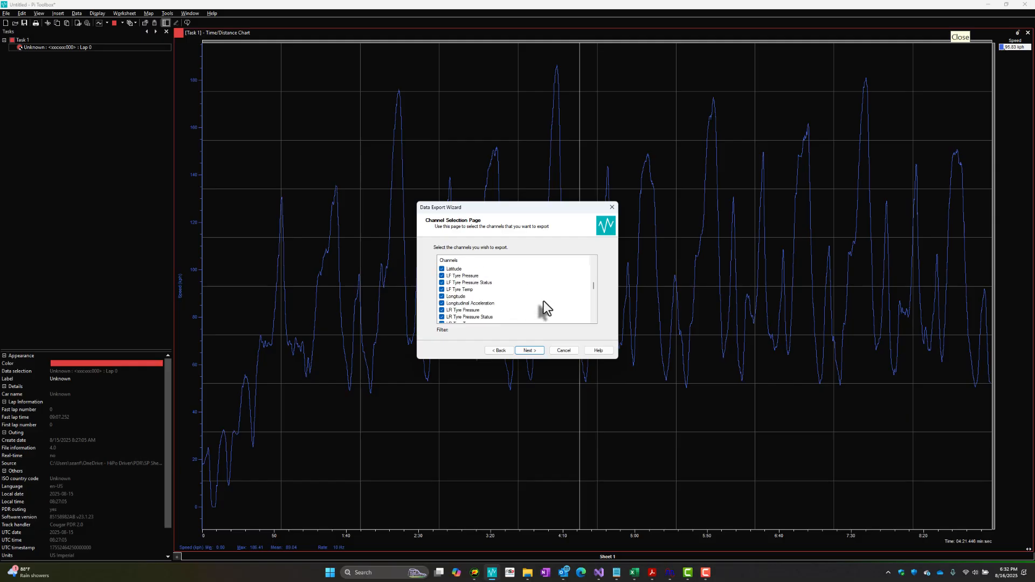
pyautogui.scroll(-2, 543, 301)
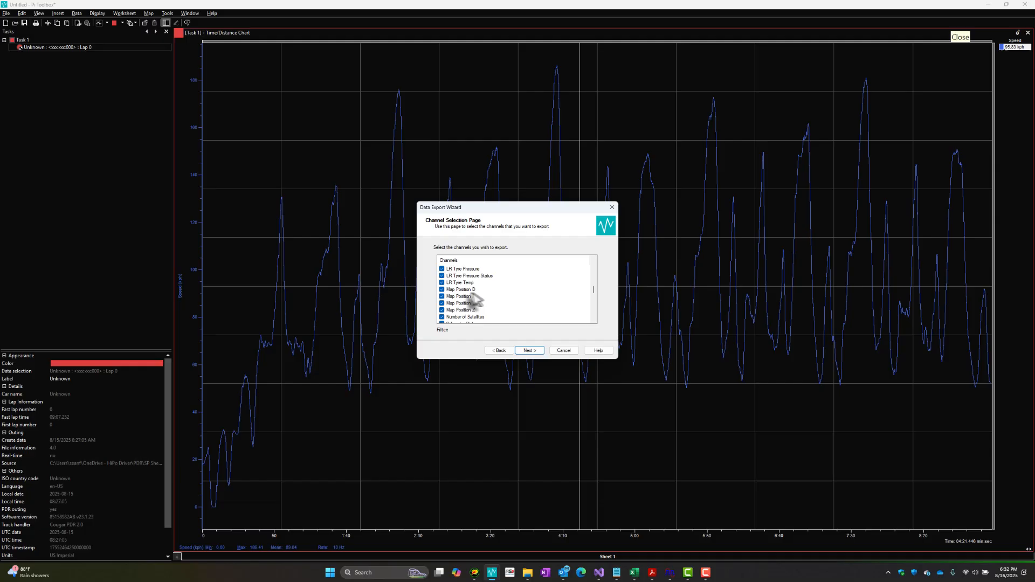
pyautogui.click(442, 289)
pyautogui.click(442, 296)
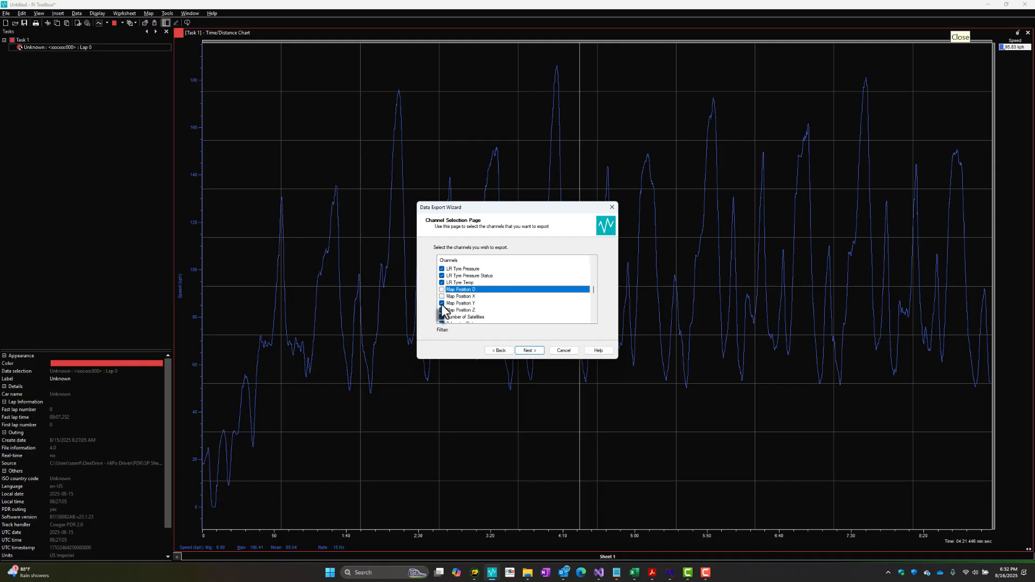
pyautogui.click(442, 303)
pyautogui.click(441, 310)
# - Exclude the Wind Direction and Wind Speed channels from the export and accept the channel selection
pyautogui.scroll(-1, 553, 308)
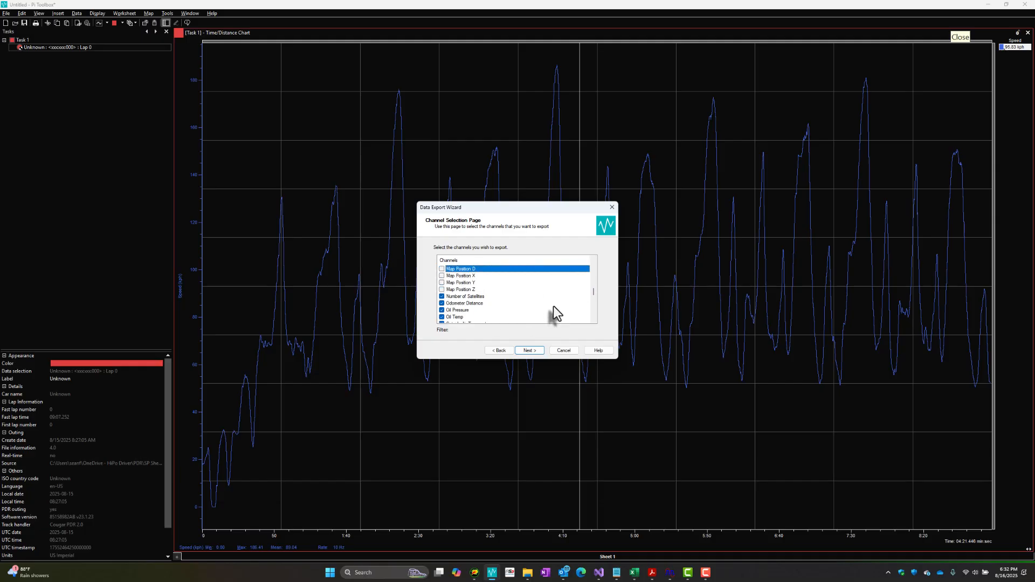
pyautogui.scroll(-1, 553, 306)
pyautogui.scroll(-3, 555, 300)
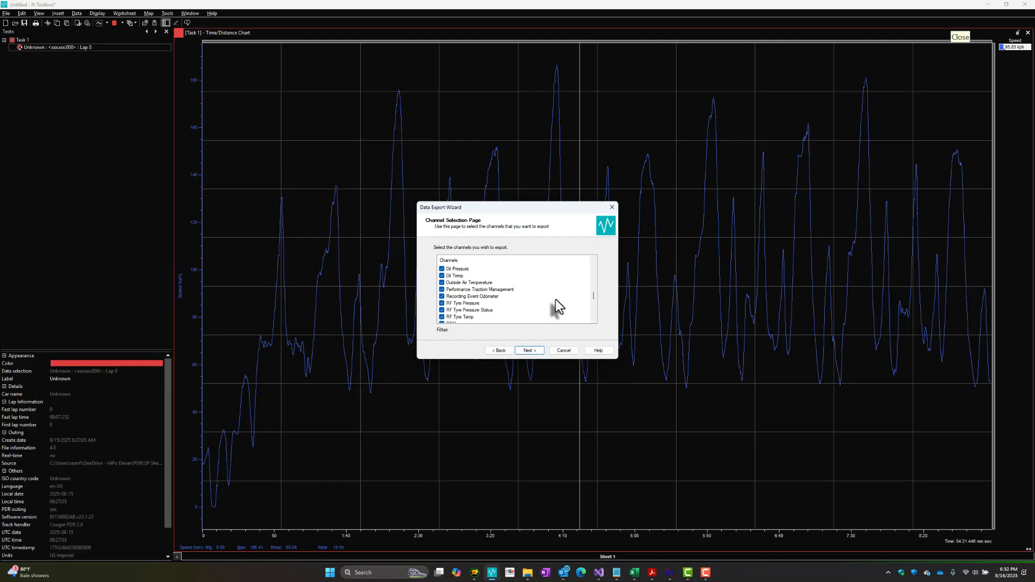
pyautogui.scroll(-4, 555, 299)
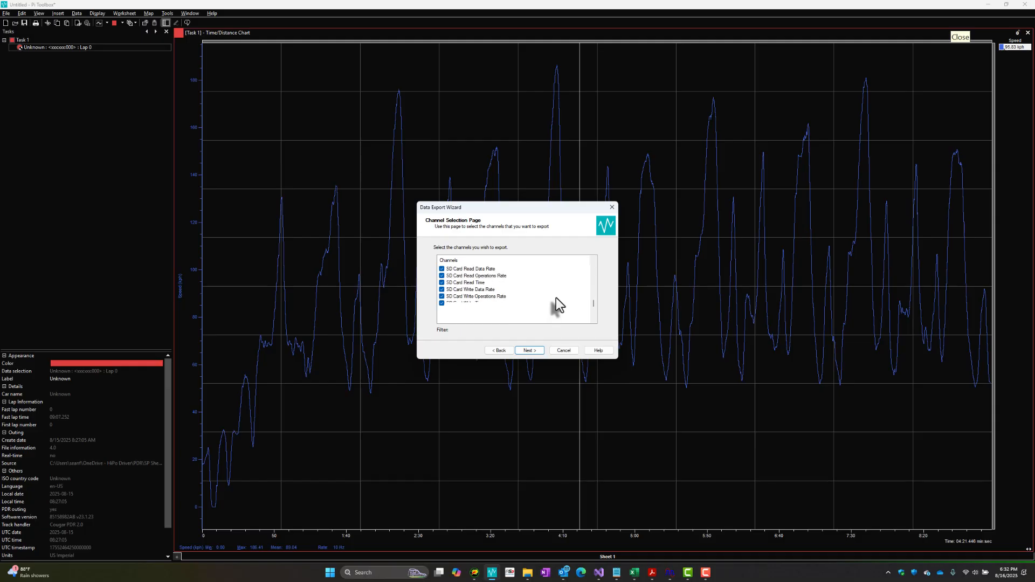
pyautogui.scroll(-3, 556, 297)
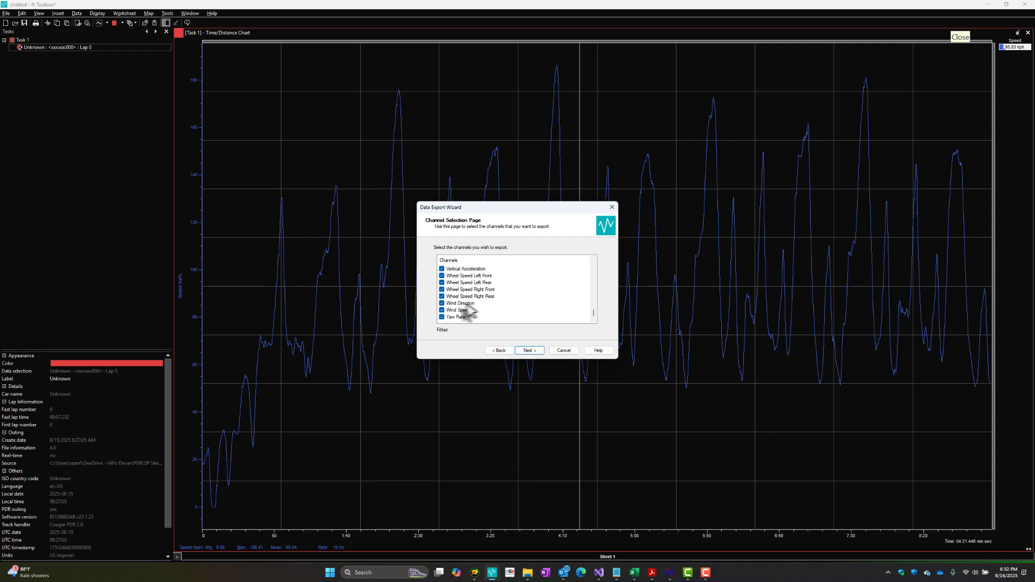
pyautogui.click(441, 303)
pyautogui.click(442, 310)
pyautogui.click(535, 349)
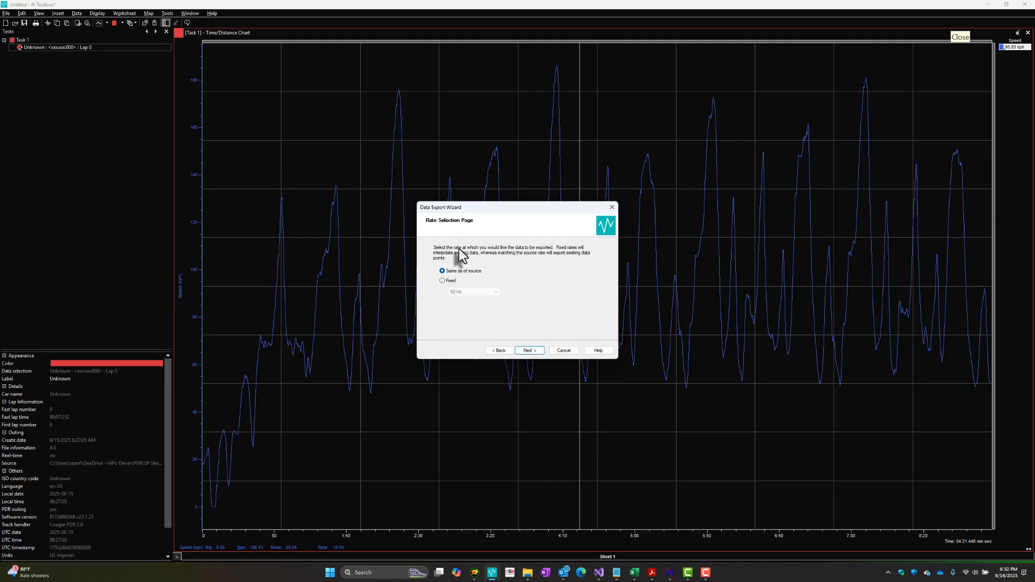
# - Keep the export rate the same as the source and set the car name to CT5-V Blackwing Session 1
pyautogui.click(528, 351)
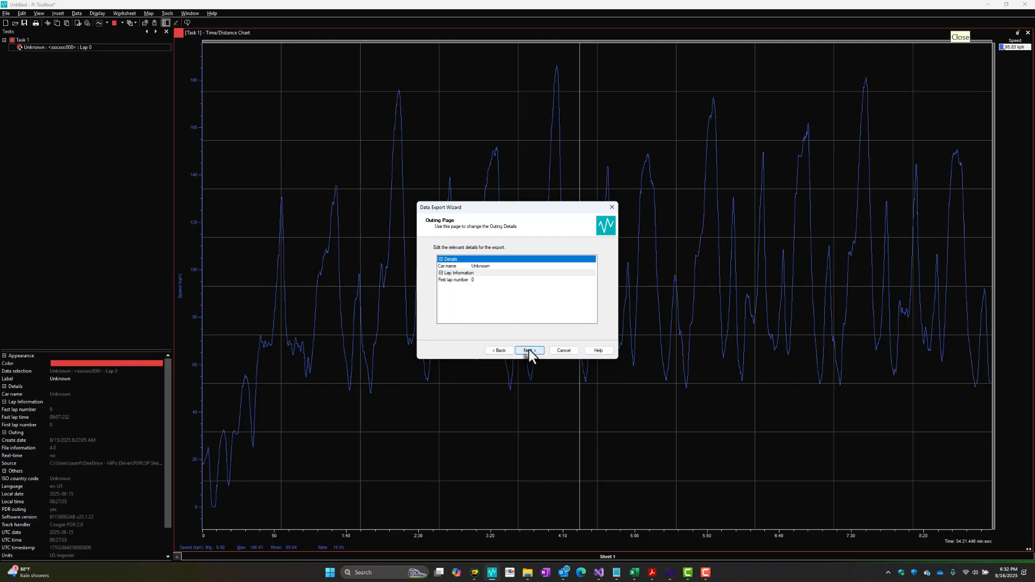
pyautogui.click(489, 266)
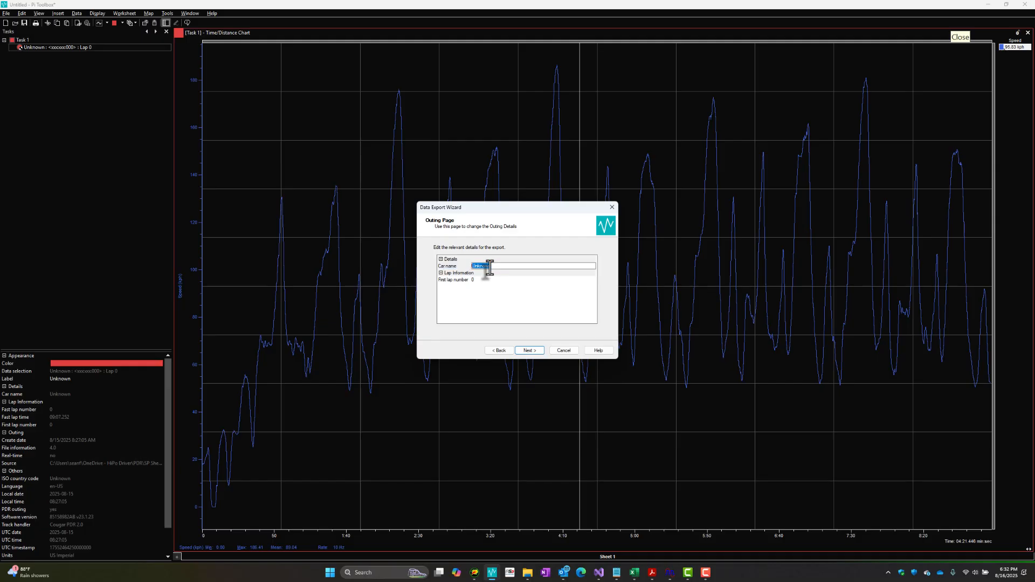
pyautogui.write('CT5-V Blackwing Session 1')
pyautogui.click(567, 313)
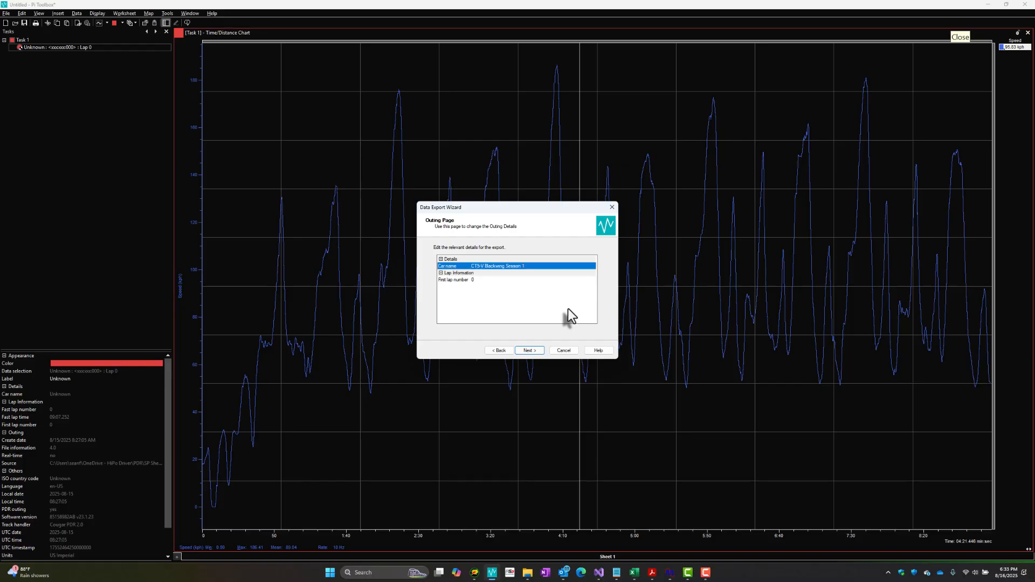
pyautogui.click(529, 351)
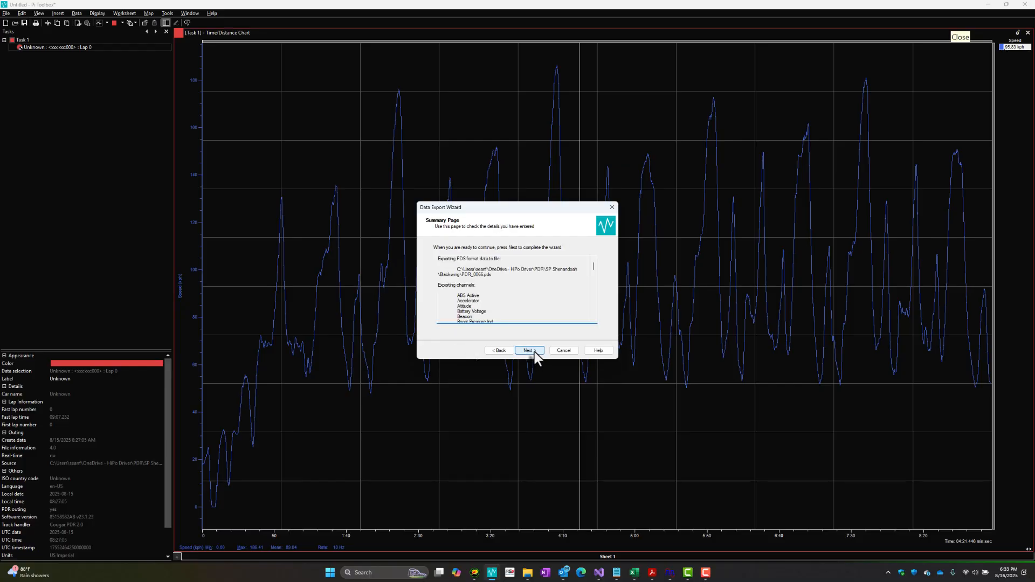
# - Review the export summary, run the Pi Dataset export and close the wizard
pyautogui.scroll(-10, 527, 307)
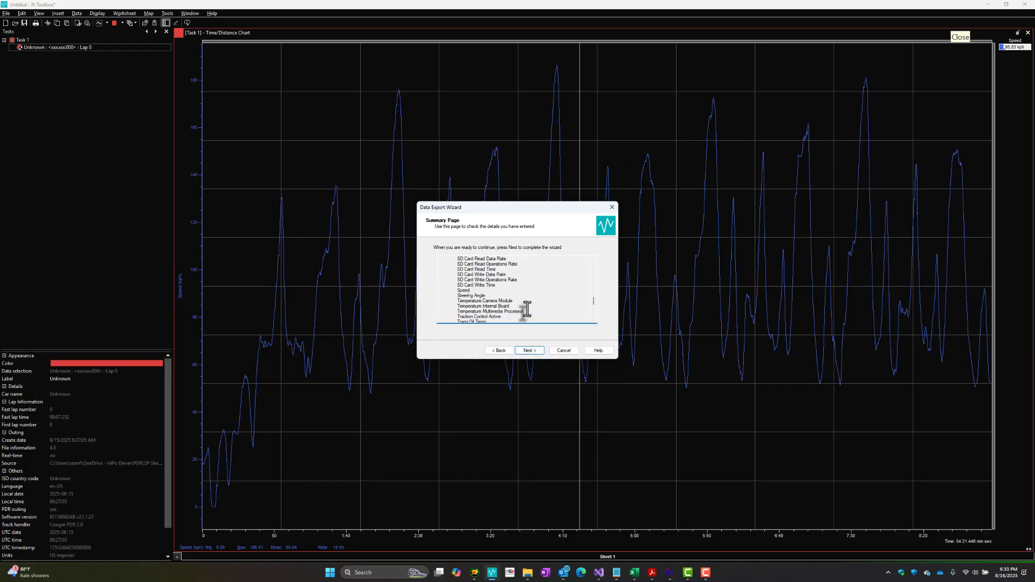
pyautogui.scroll(10, 527, 309)
pyautogui.click(532, 349)
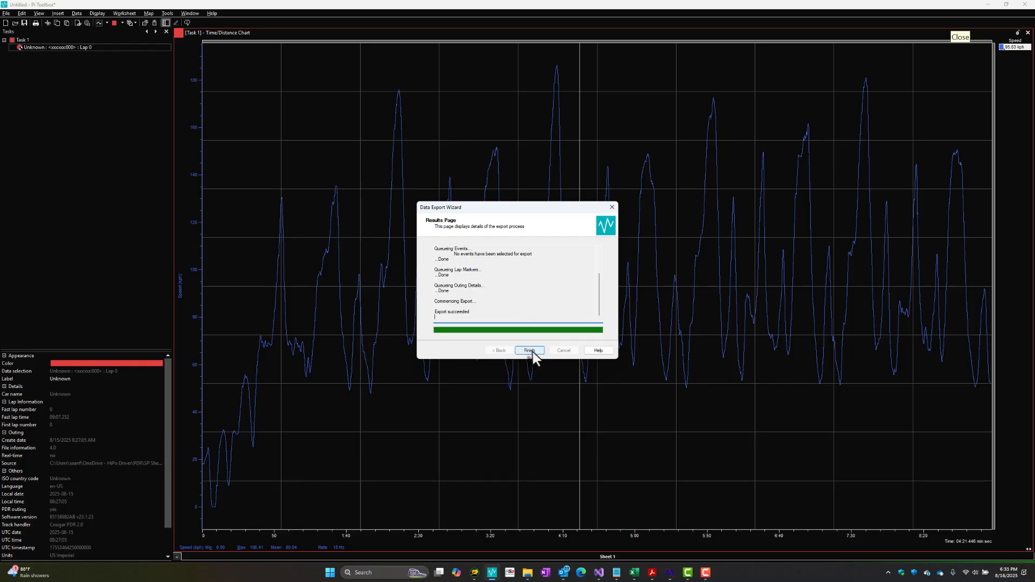
pyautogui.click(530, 350)
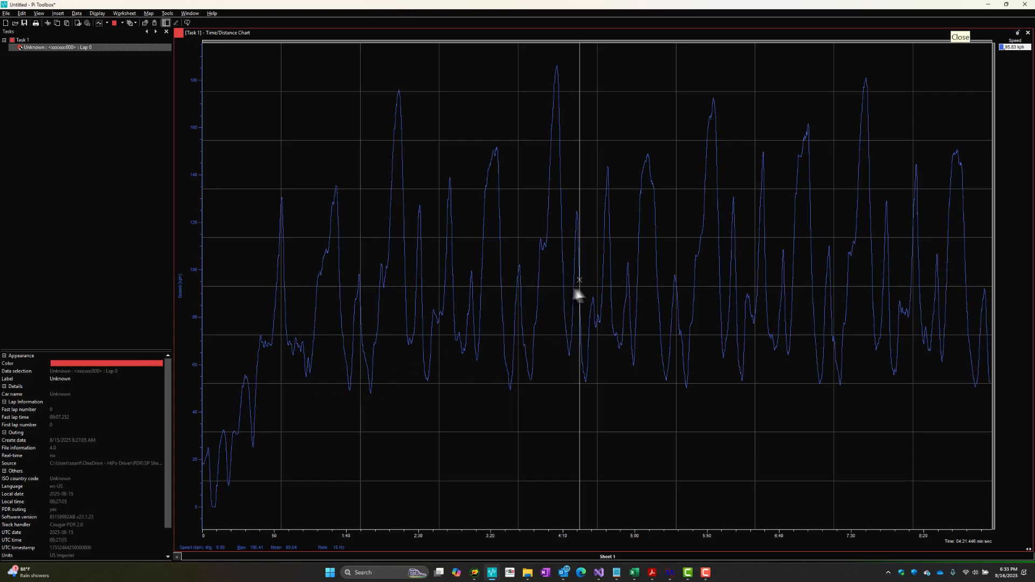
# - Replace the loaded video outing with the exported Pi Dataset PDR_0066.pds from the Blackwing folder
pyautogui.rightClick(68, 50)
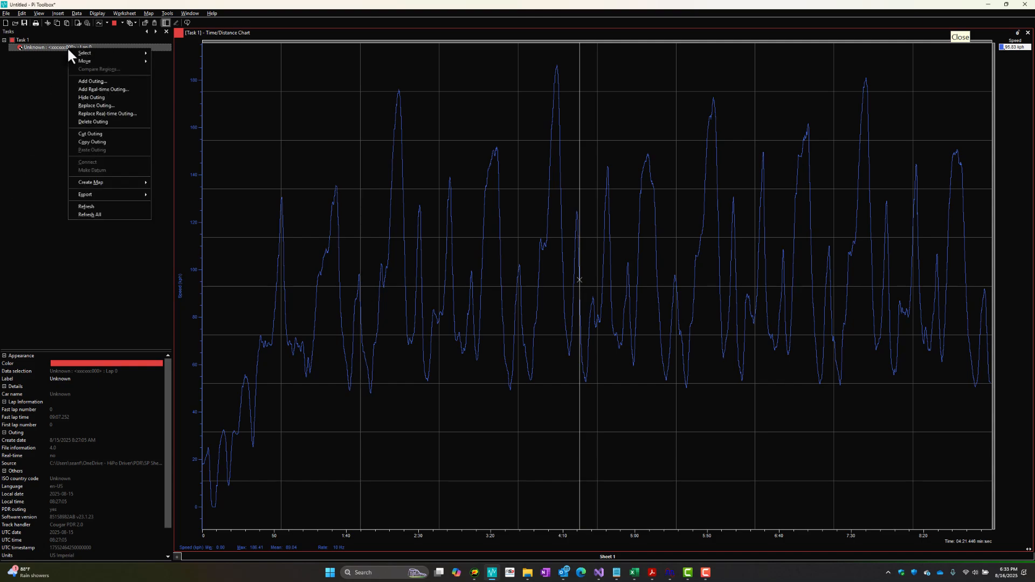
pyautogui.click(107, 105)
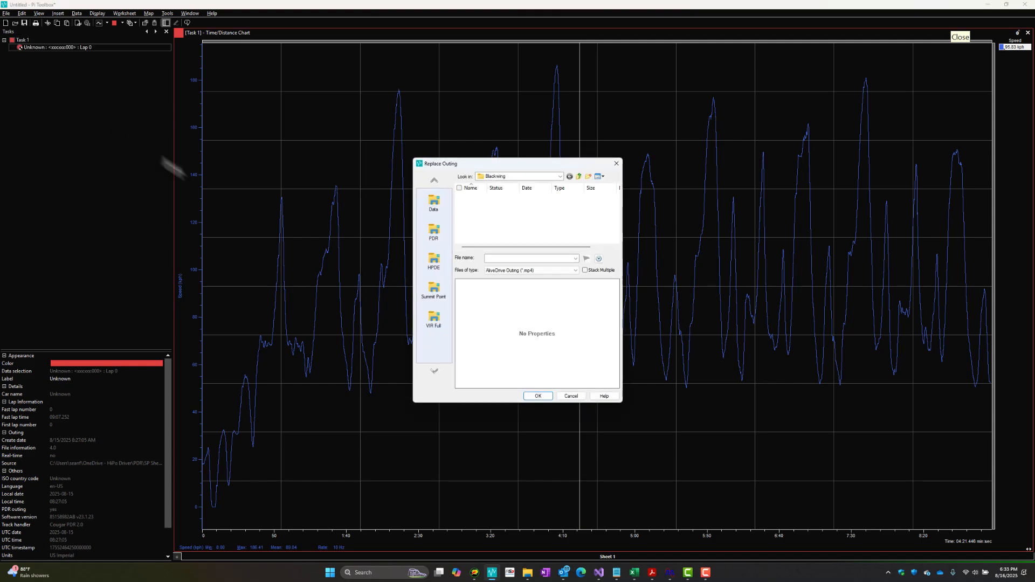
pyautogui.click(556, 270)
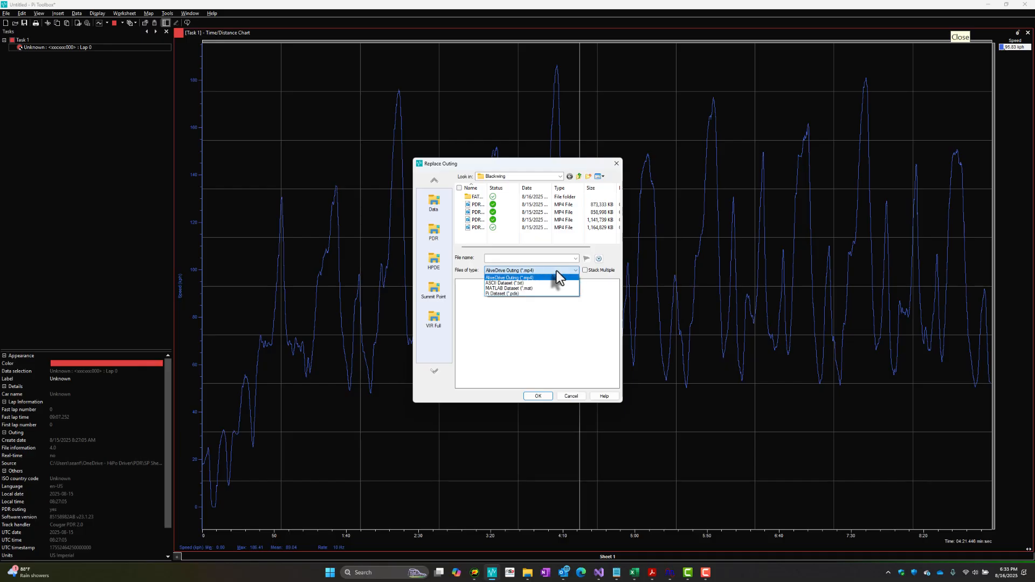
pyautogui.click(555, 292)
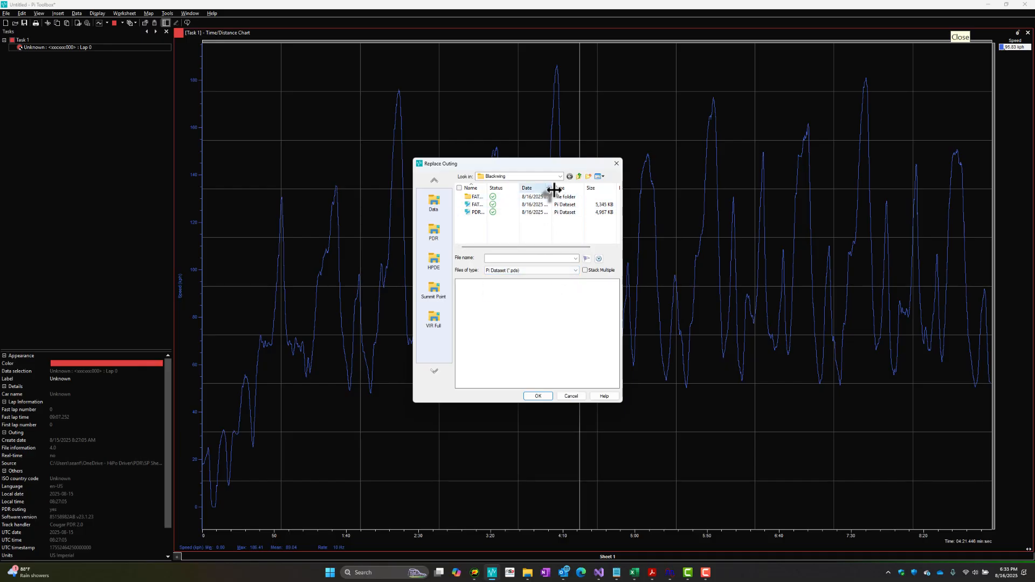
pyautogui.moveTo(554, 190); pyautogui.dragTo(578, 190)
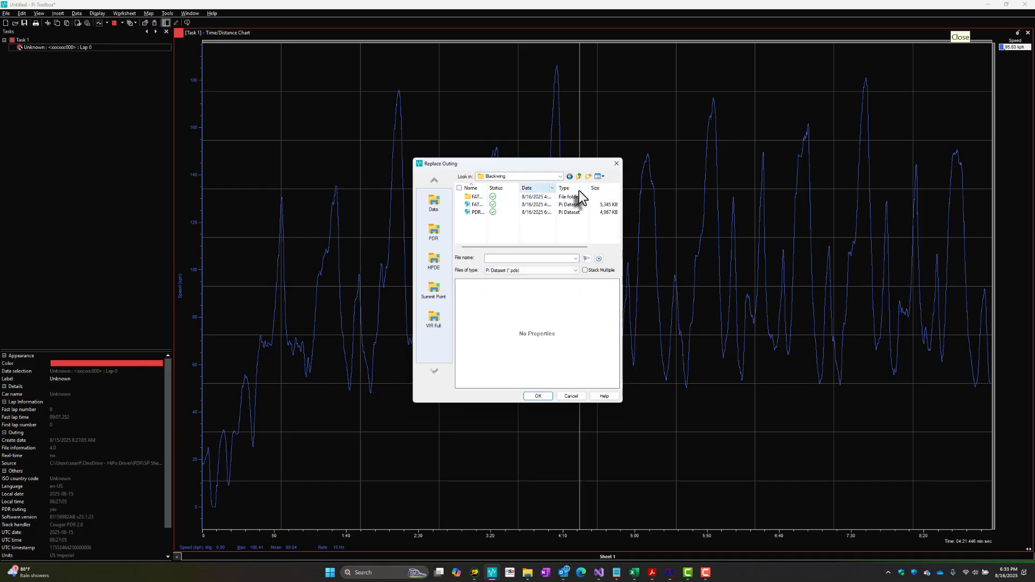
pyautogui.click(552, 212)
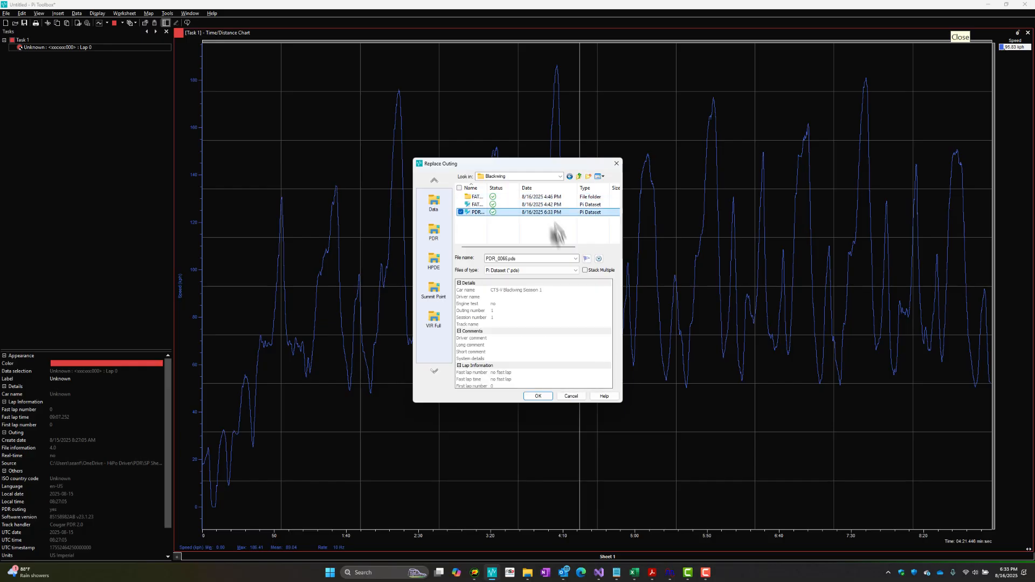
pyautogui.click(539, 396)
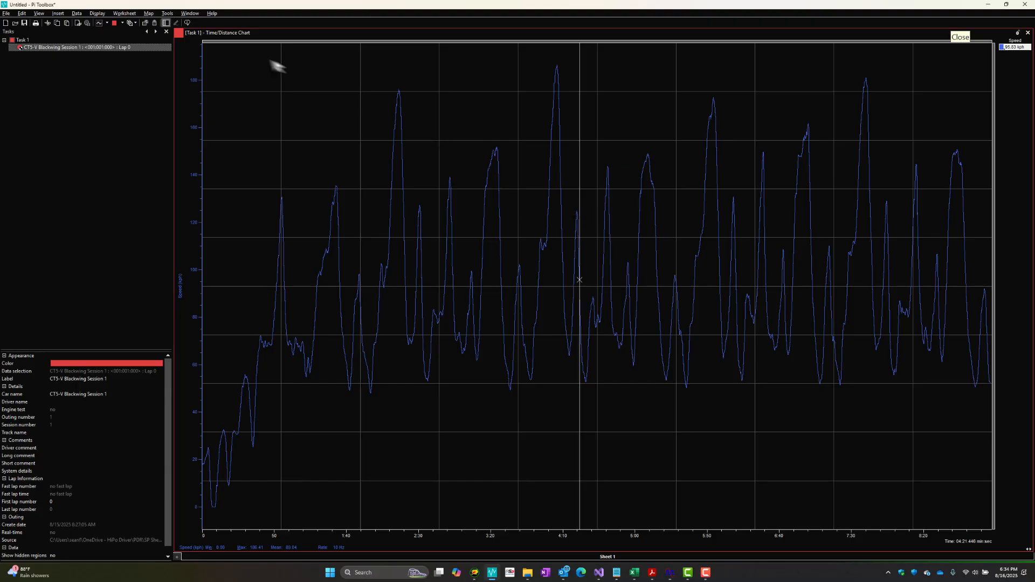
# - Import all three Pi Math channels from the Lap Marker Maths file, with Rename as the default conflict option
pyautogui.click(167, 13)
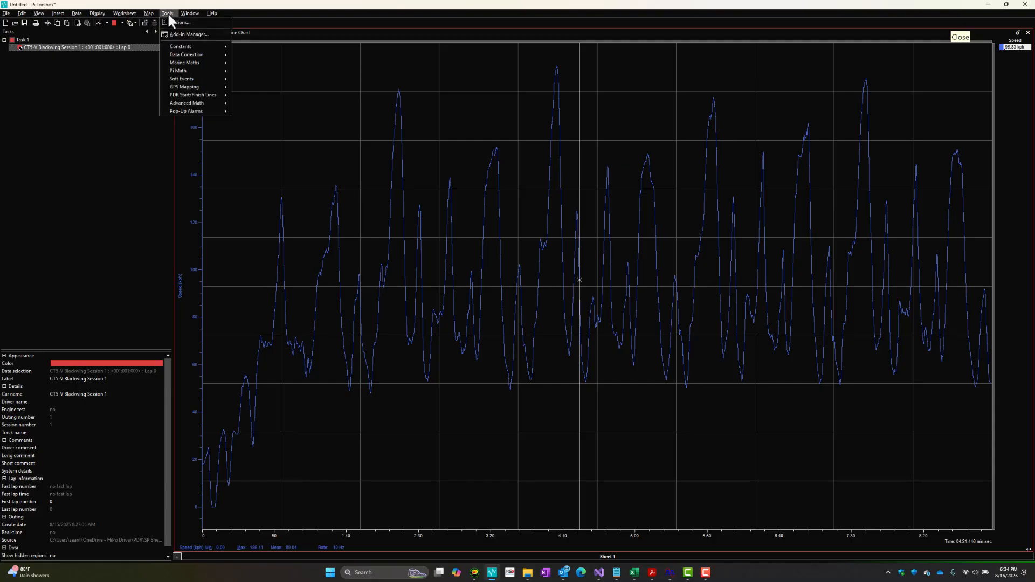
pyautogui.moveTo(190, 70)
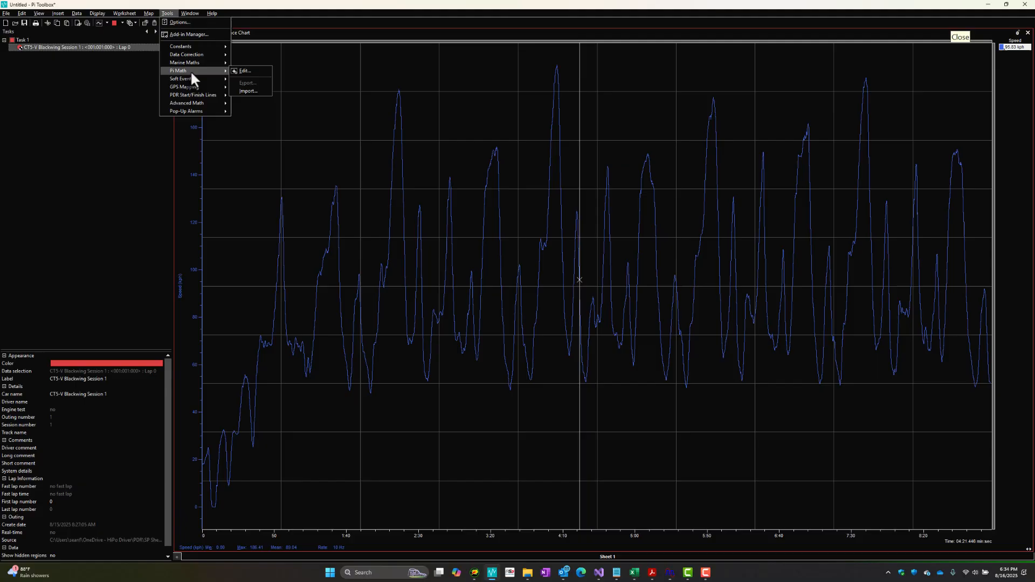
pyautogui.click(256, 90)
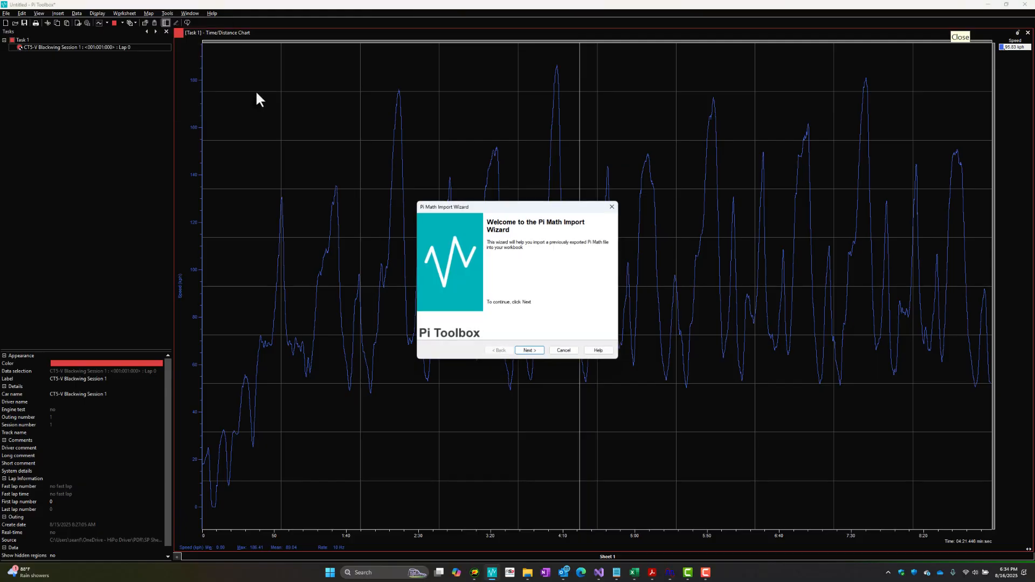
pyautogui.click(531, 350)
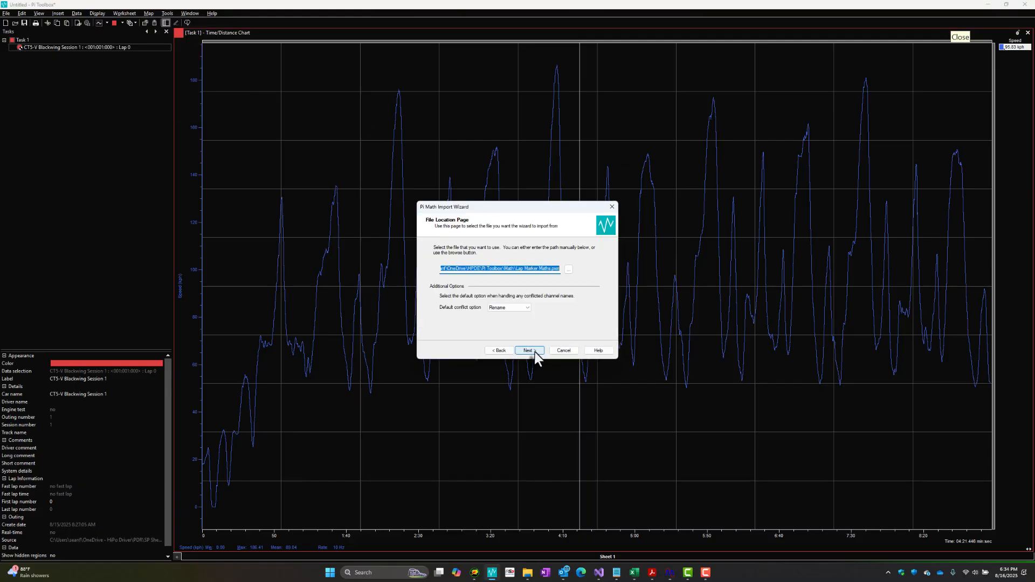
pyautogui.click(523, 271)
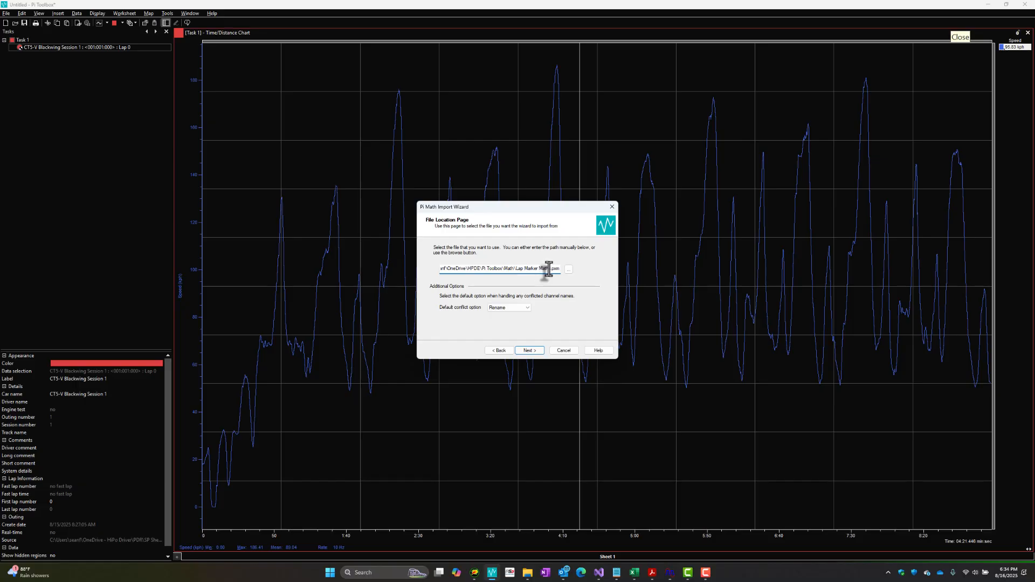
pyautogui.click(528, 350)
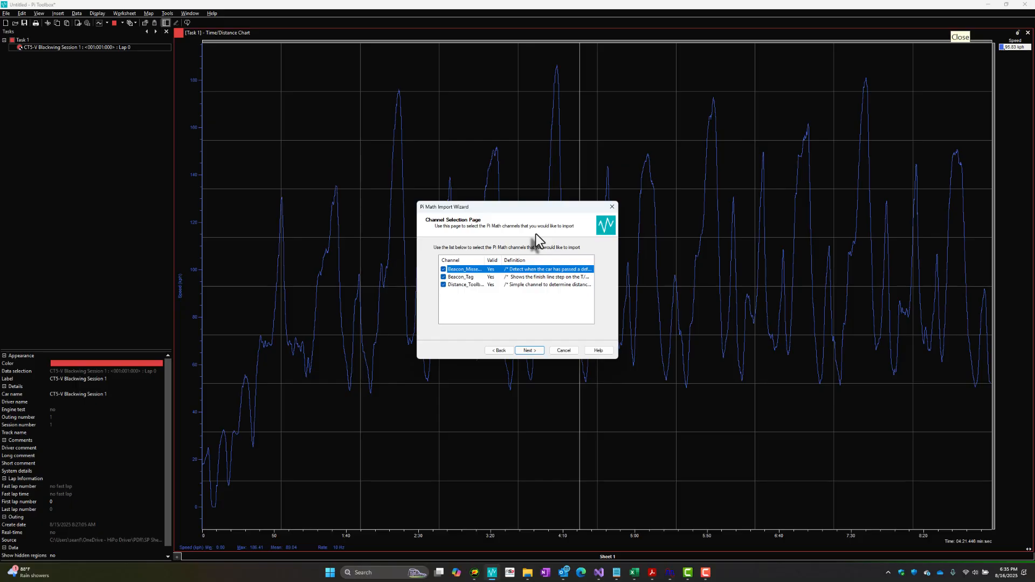
pyautogui.click(529, 351)
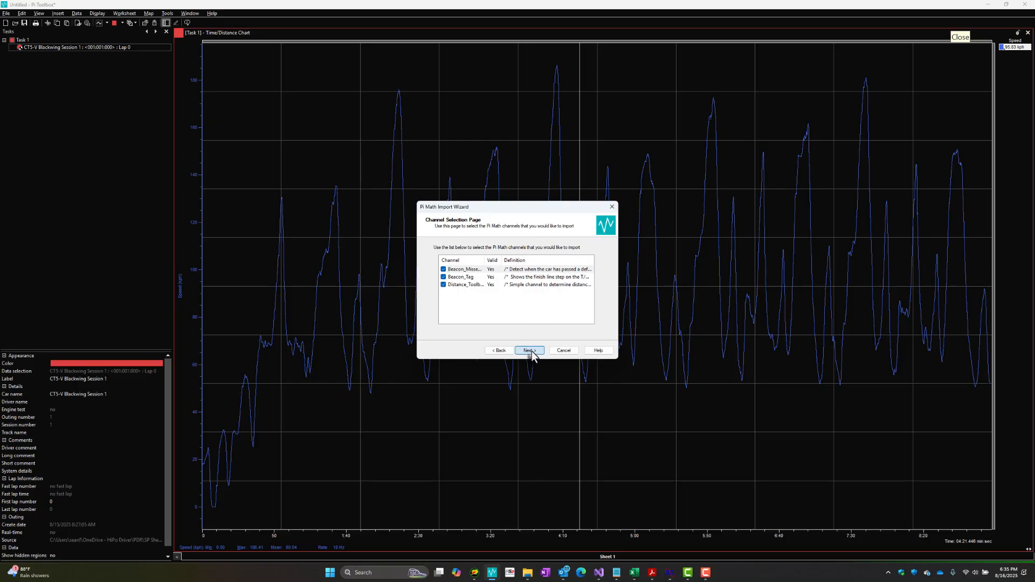
pyautogui.click(530, 351)
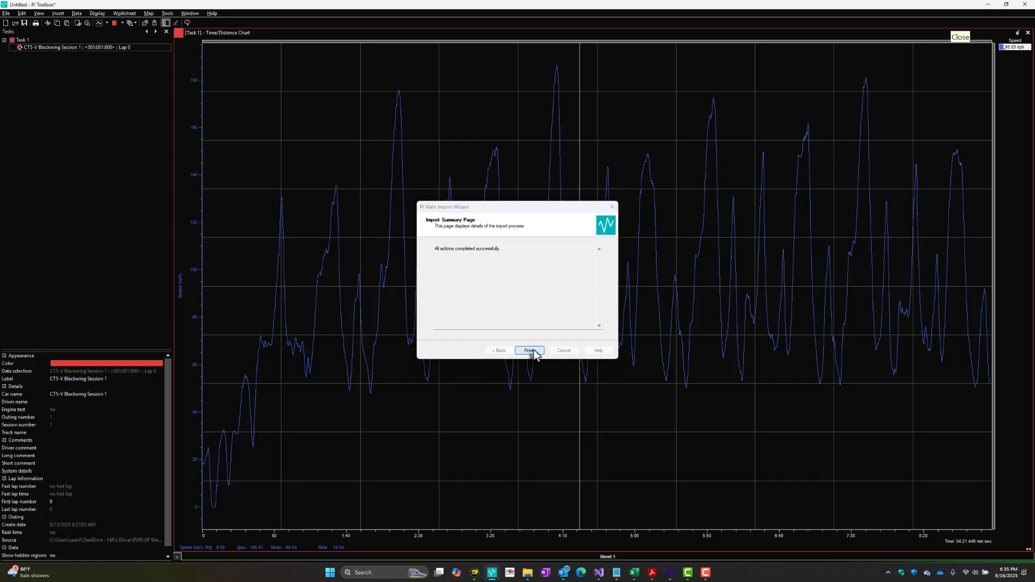
pyautogui.click(530, 351)
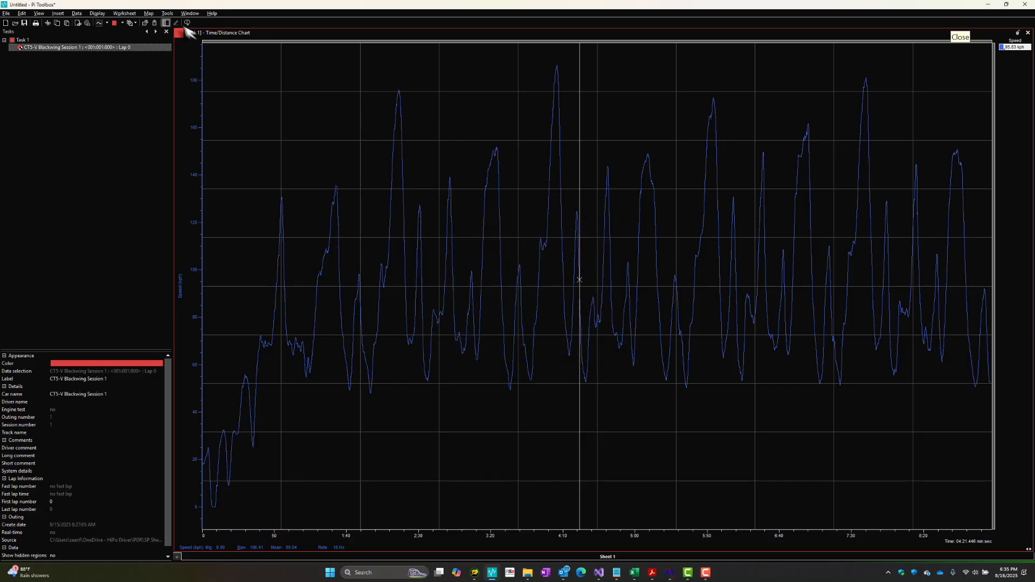
# - Examine the equations of the Beacon_Missed_Maths and Beacon_Tag channels in Pi Math Management, enlarging the dialog to read them
pyautogui.click(167, 14)
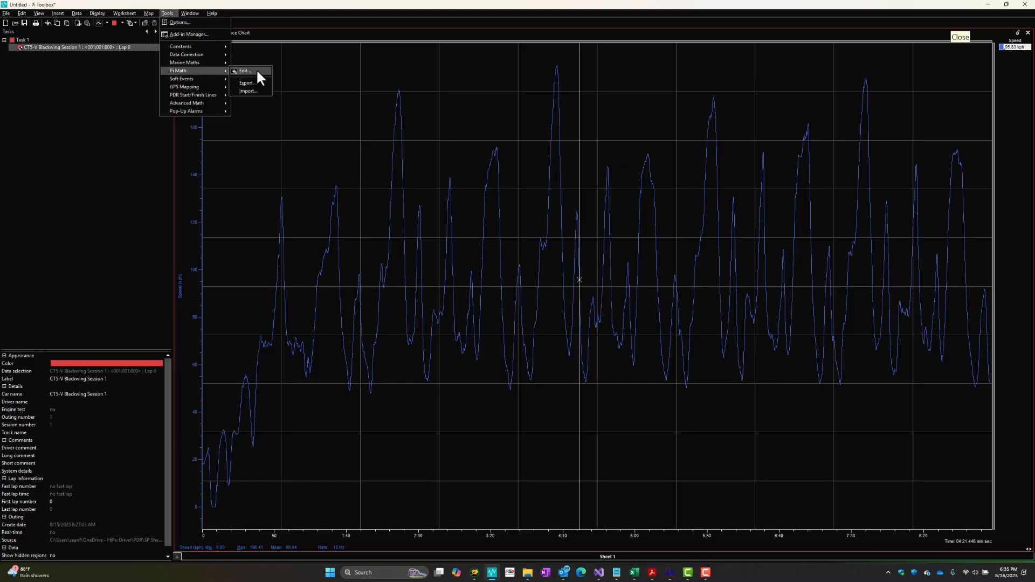
pyautogui.click(244, 70)
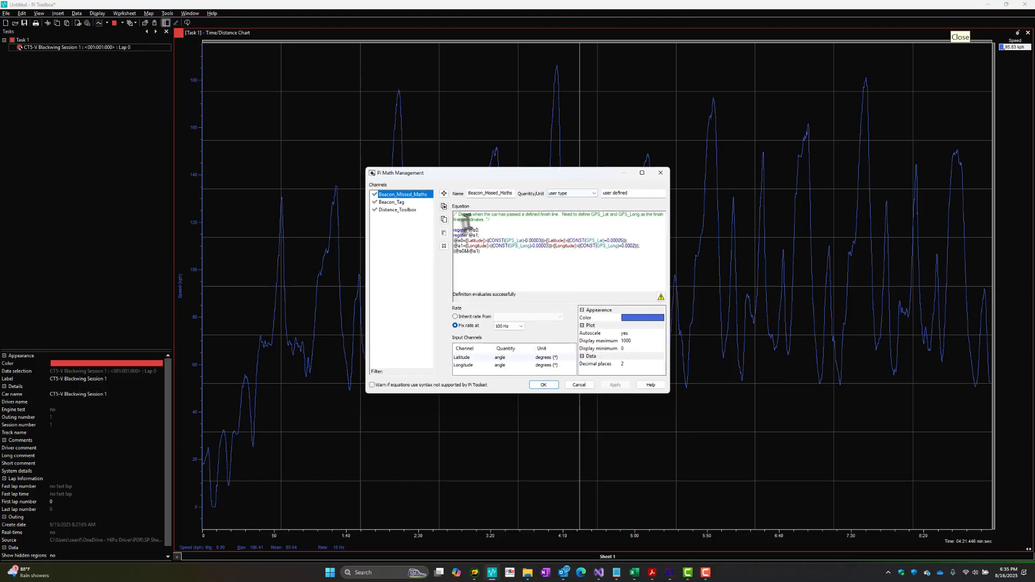
pyautogui.click(392, 202)
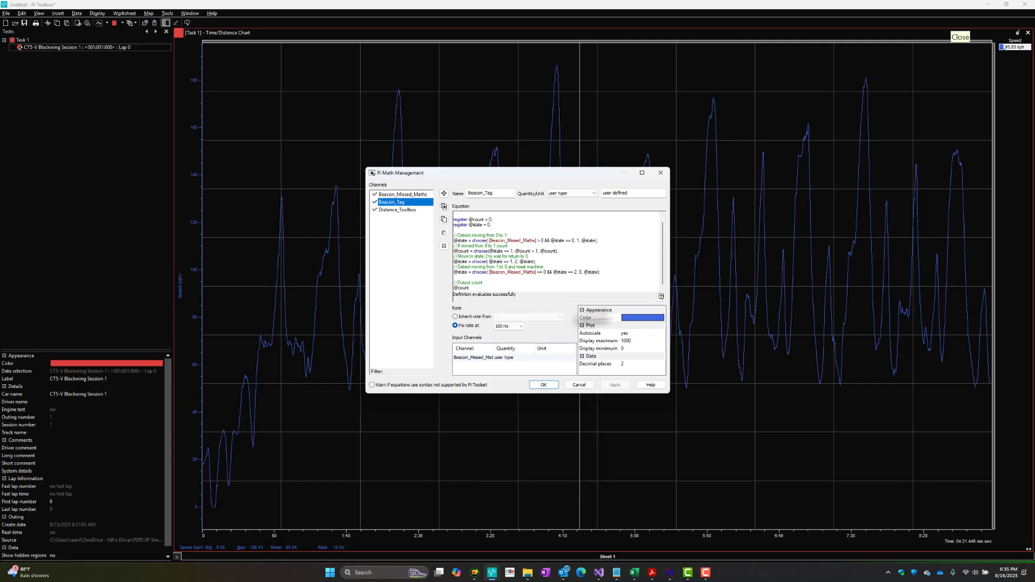
pyautogui.moveTo(627, 393); pyautogui.dragTo(652, 464)
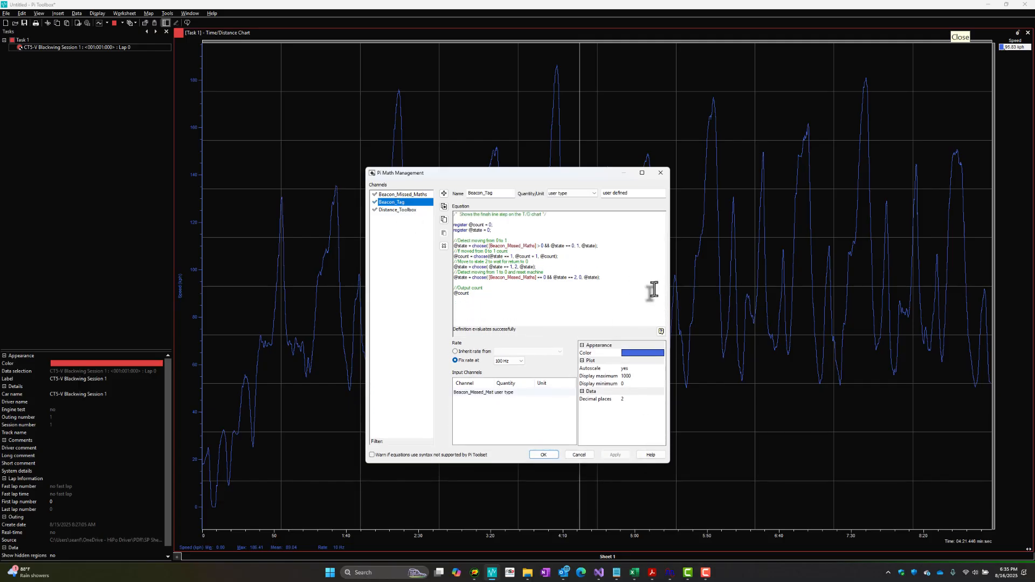
pyautogui.click(404, 195)
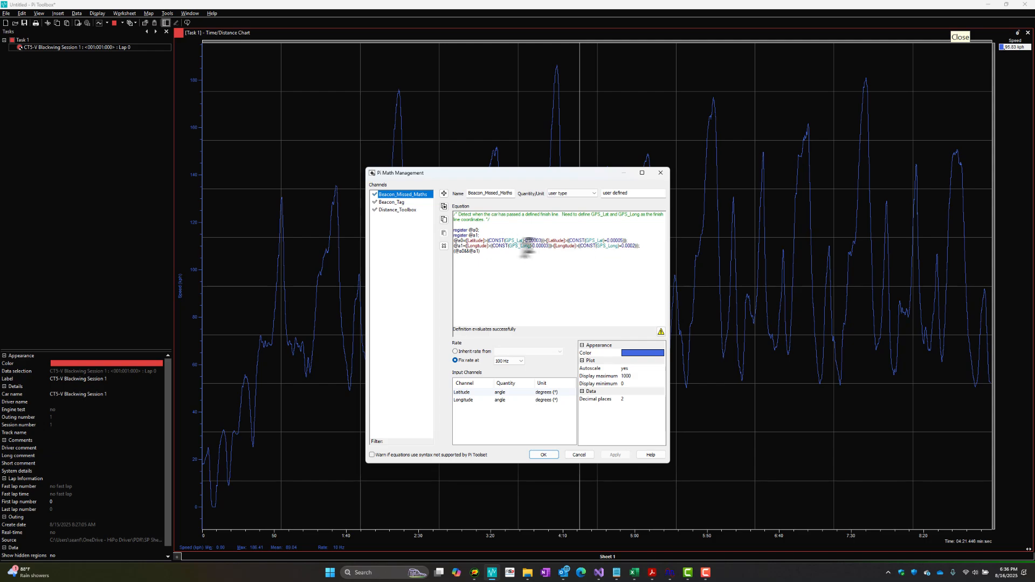
pyautogui.click(401, 203)
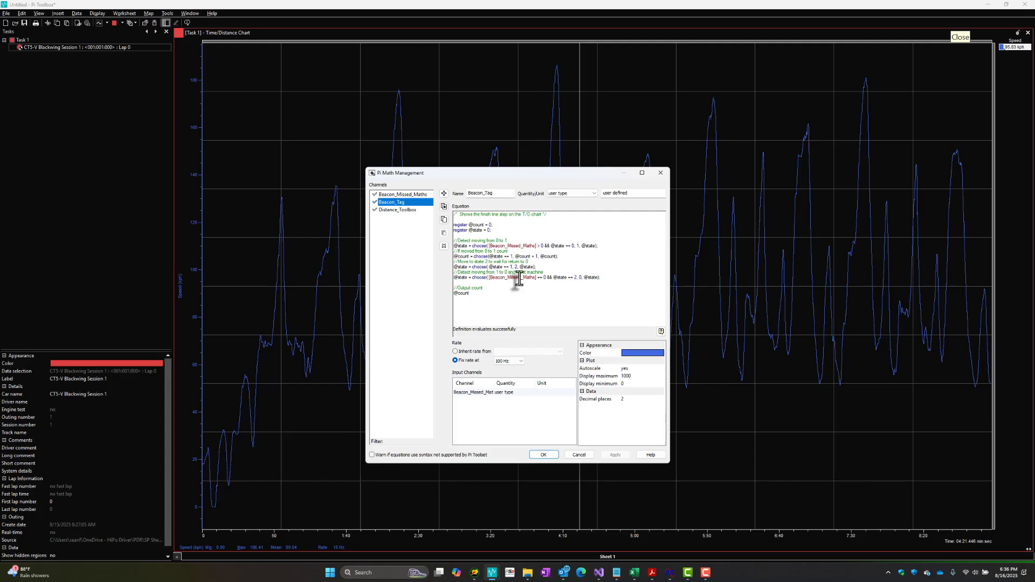
pyautogui.moveTo(518, 279)
pyautogui.click(550, 457)
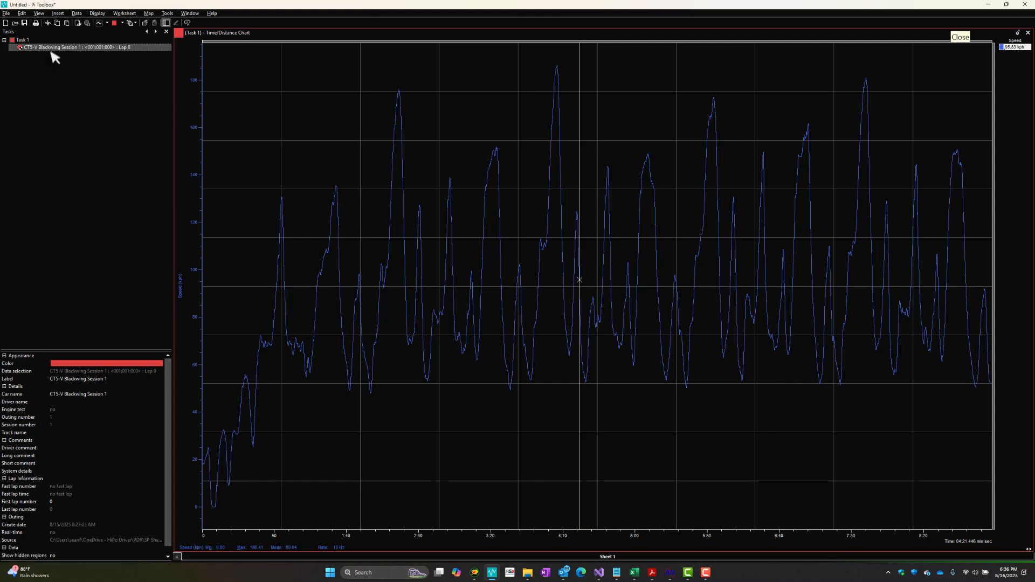
# - Replace the loaded dataset outing with the first AliveDrive MP4 outing in the Blackwing folder
pyautogui.rightClick(53, 51)
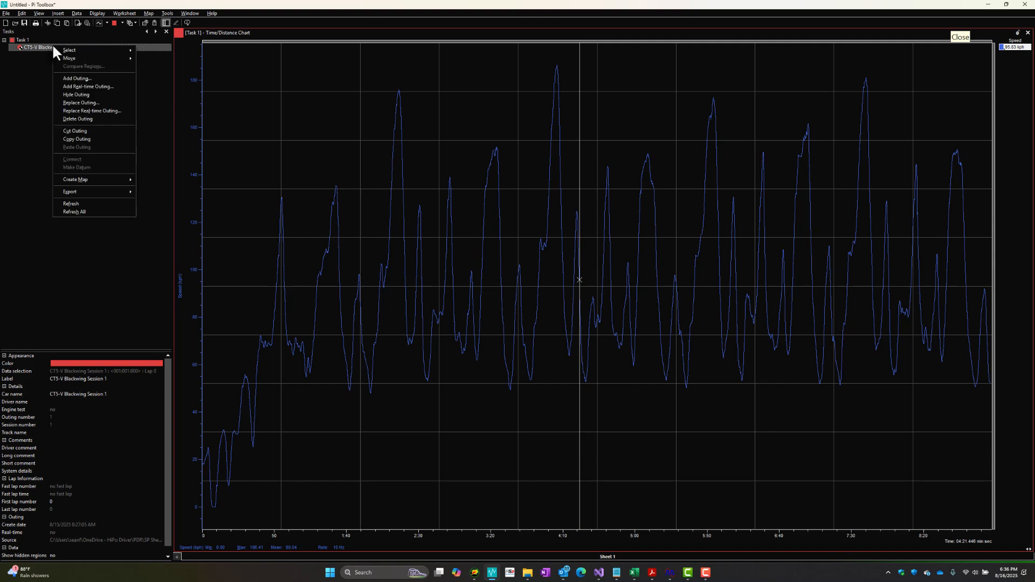
pyautogui.click(77, 102)
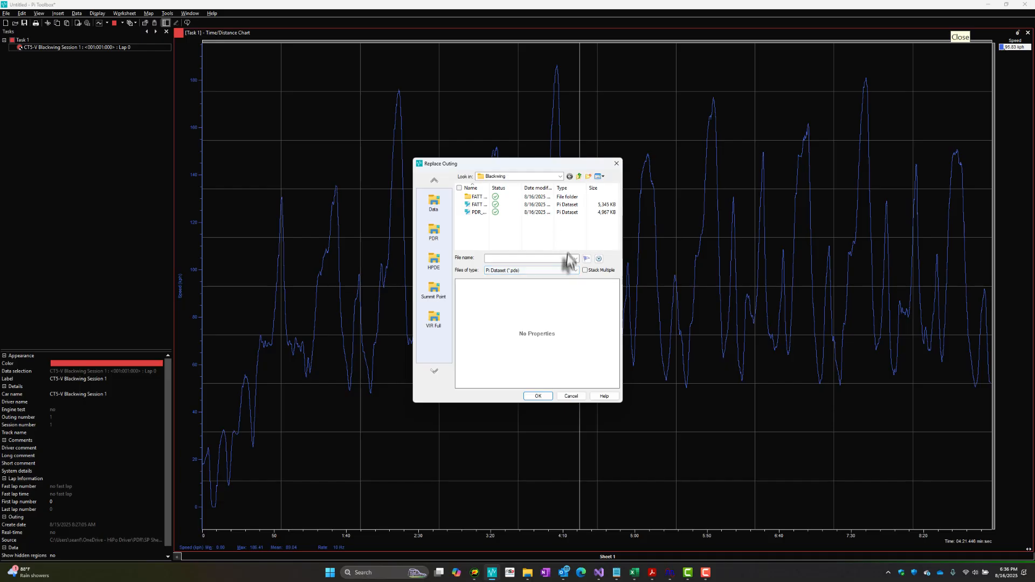
pyautogui.click(573, 271)
pyautogui.click(566, 279)
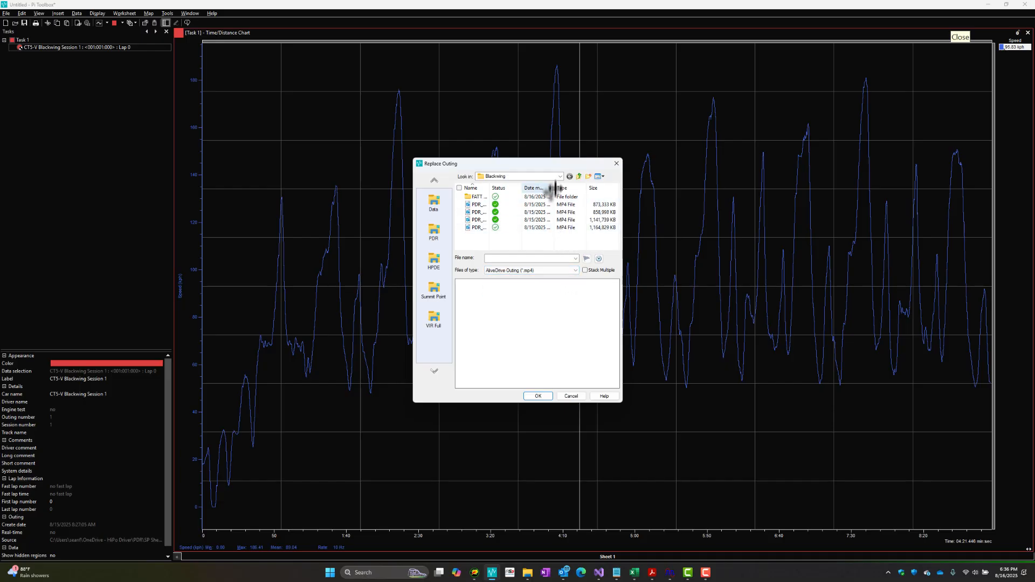
pyautogui.click(554, 205)
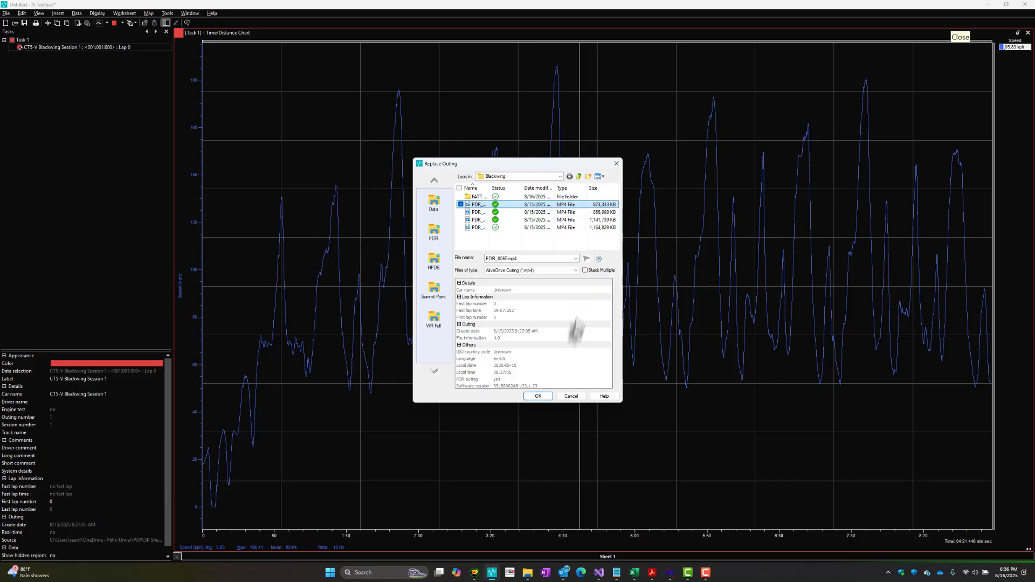
pyautogui.click(537, 396)
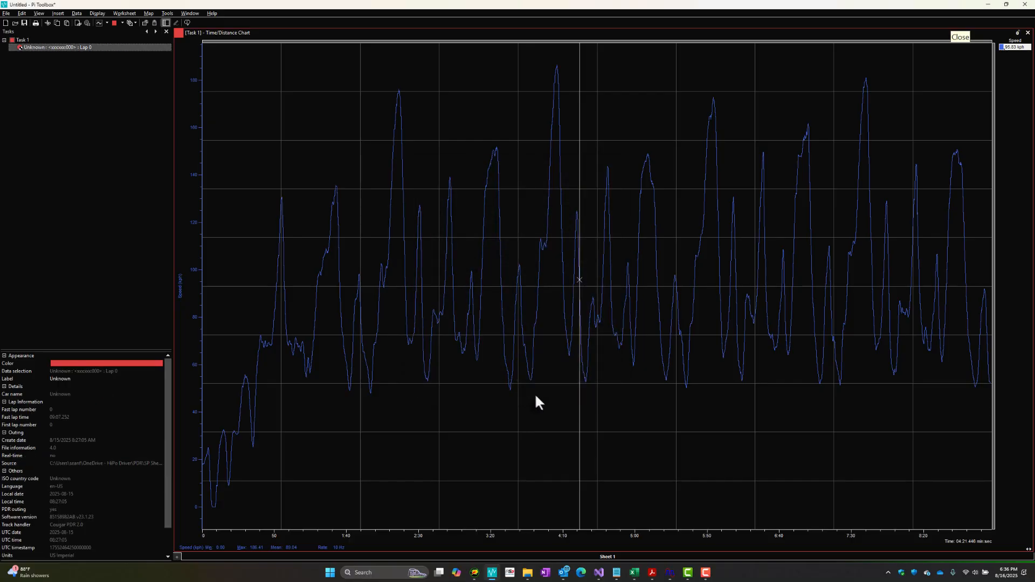
# - Add a Media display to the worksheet, dock it below the Time/Distance Chart and make the chart slightly taller
pyautogui.click(176, 557)
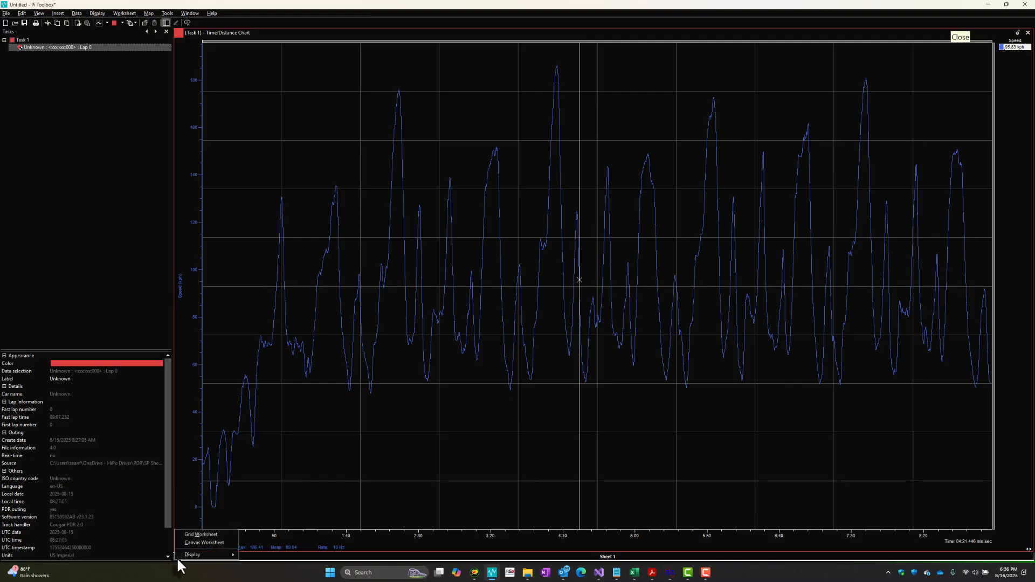
pyautogui.moveTo(220, 555)
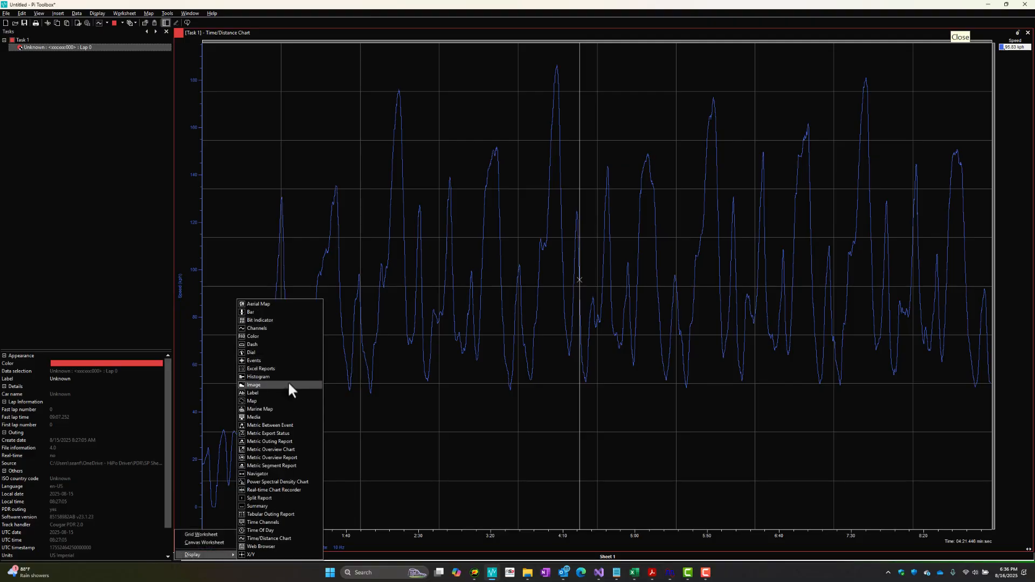
pyautogui.click(284, 416)
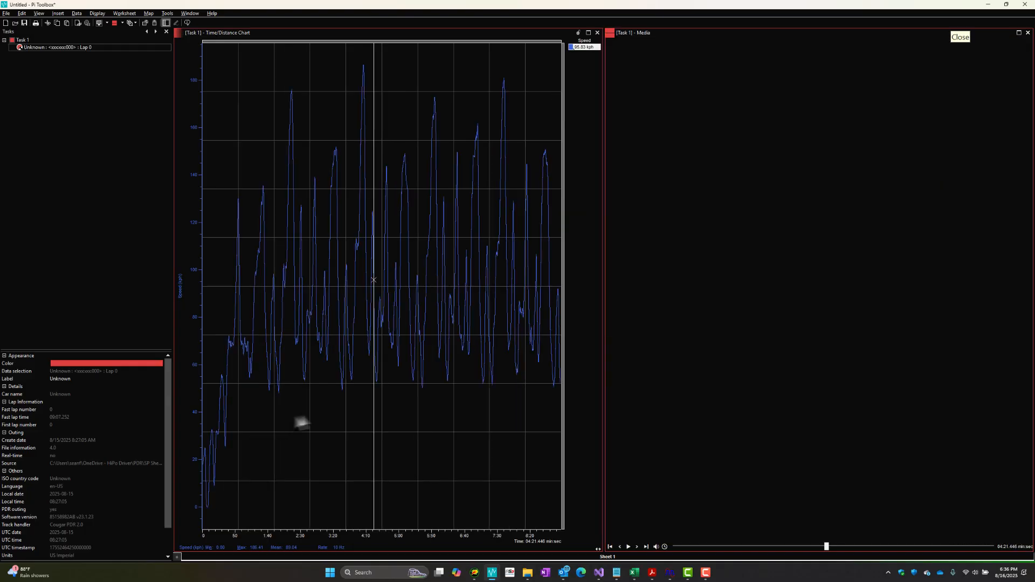
pyautogui.moveTo(775, 34); pyautogui.dragTo(516, 495)
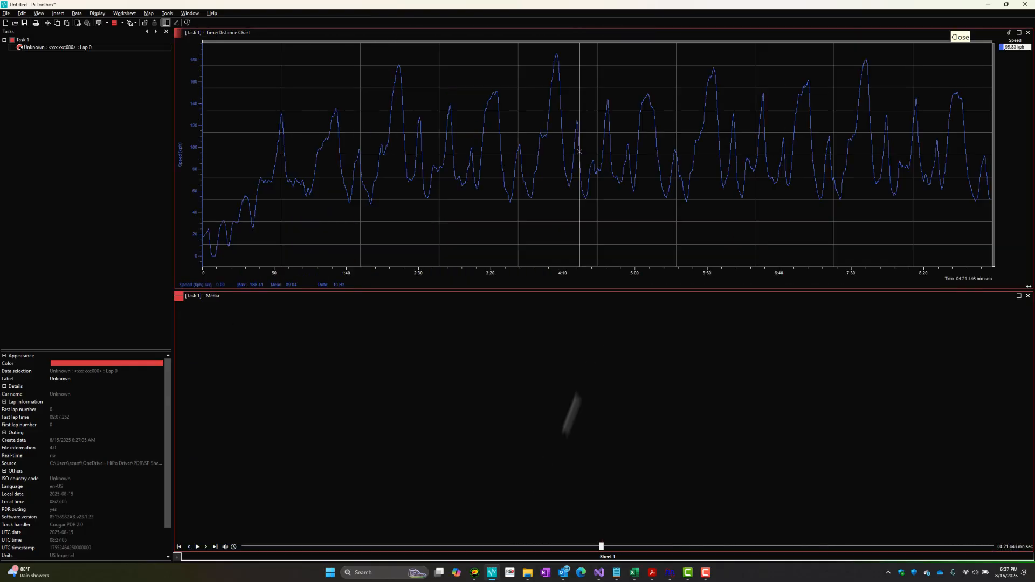
pyautogui.moveTo(572, 290); pyautogui.dragTo(571, 322)
# - Show the outing's Video in the Media display and move the chart cursor to view the footage at different times
pyautogui.click(285, 335)
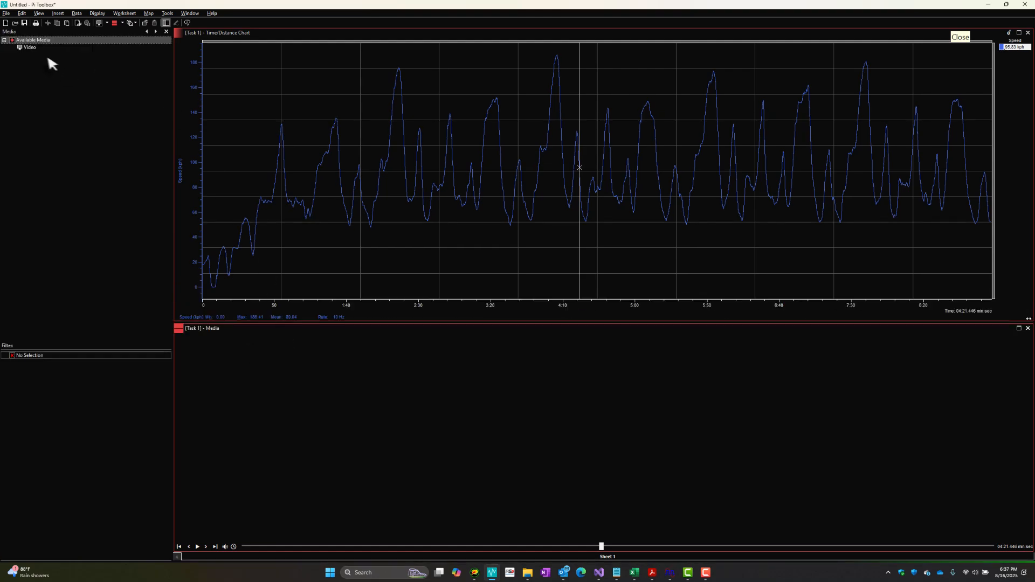
pyautogui.click(31, 47)
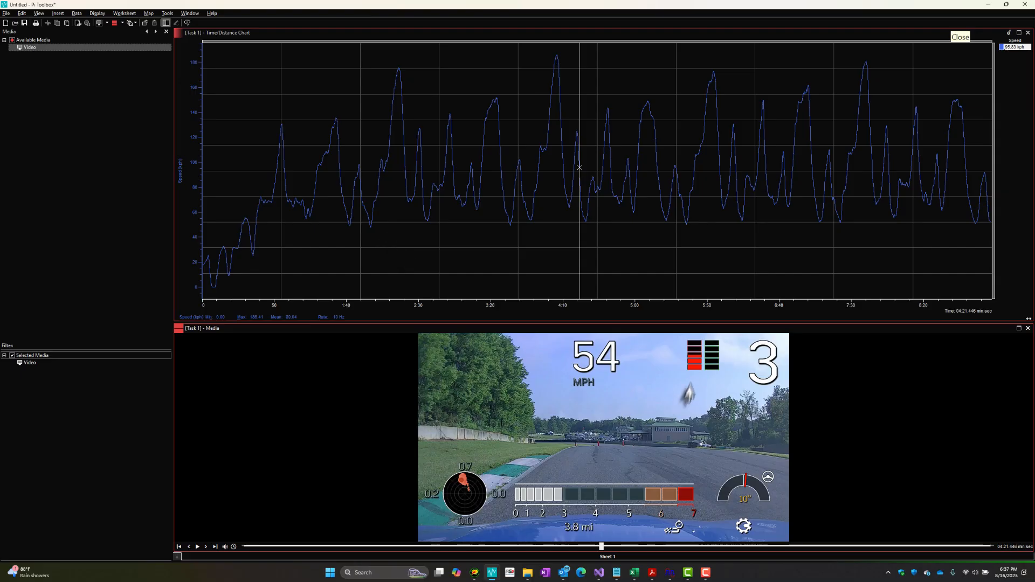
pyautogui.click(444, 232)
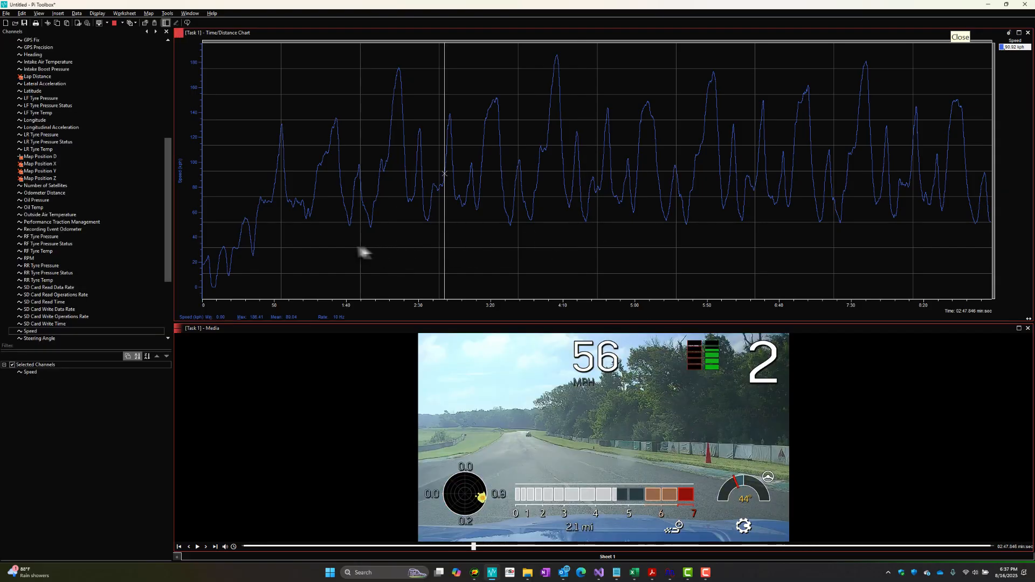
pyautogui.click(343, 256)
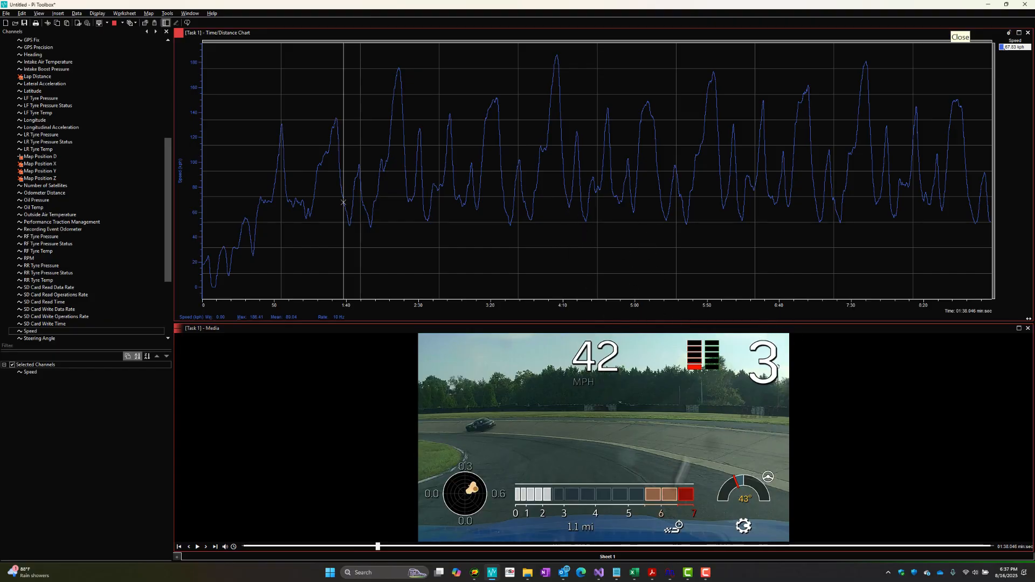
# - Switch to Notepad, examine the start/finish marker latitude and longitude in the track map GPX file, and minimize it
pyautogui.click(617, 573)
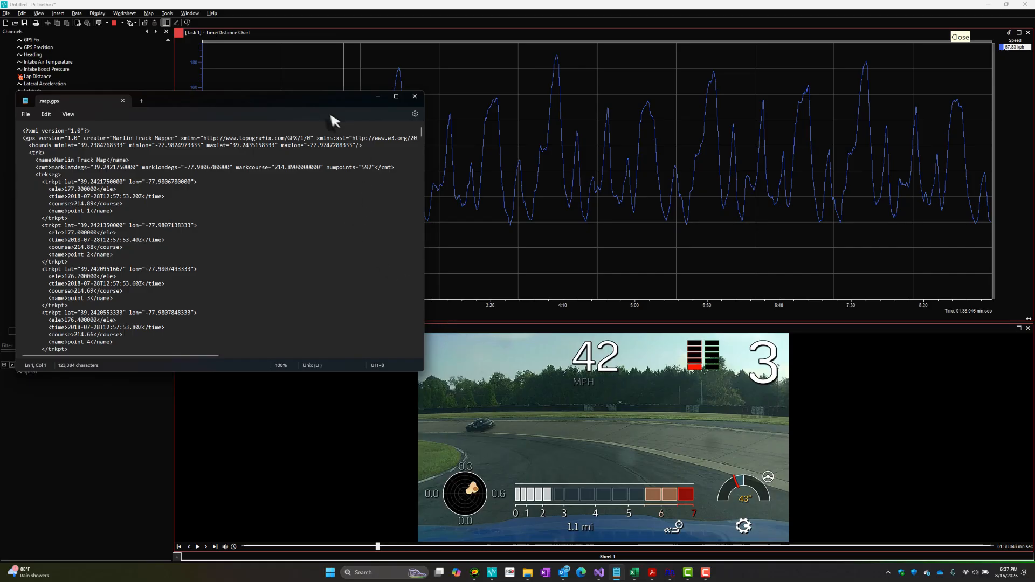
pyautogui.moveTo(324, 98); pyautogui.dragTo(643, 52)
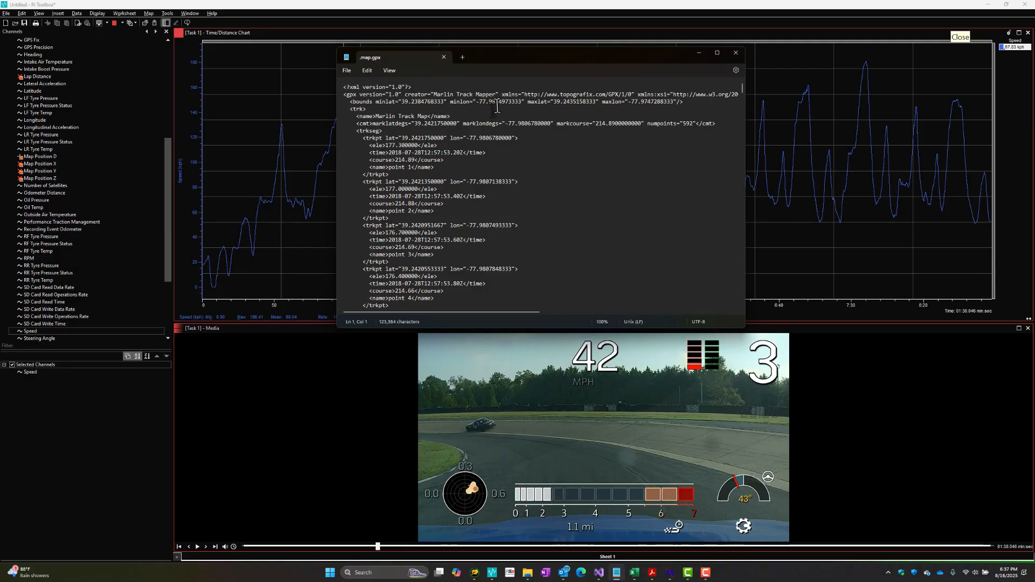
pyautogui.click(650, 102)
pyautogui.click(698, 52)
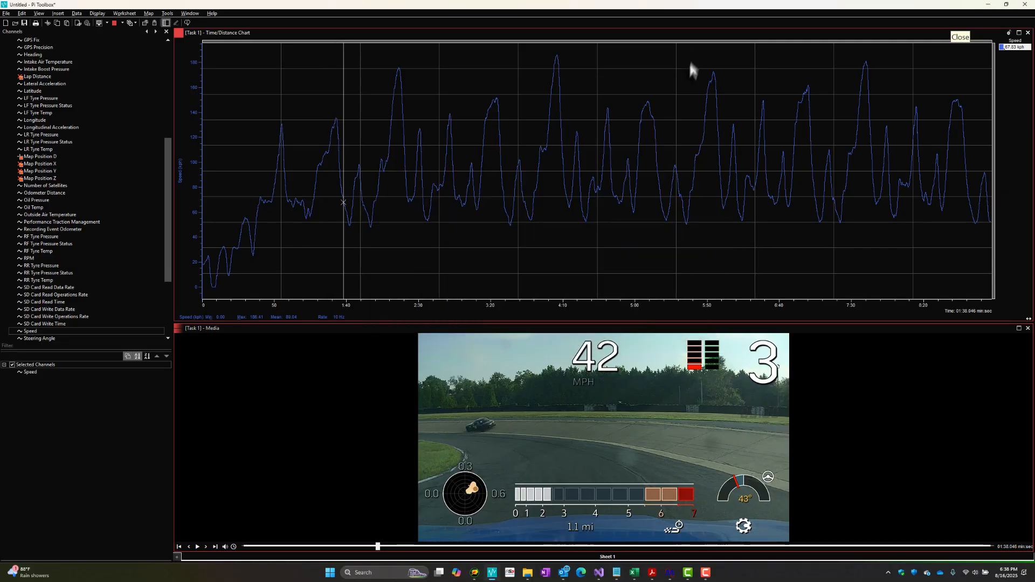
# - Move the chart cursor between about 1:32 and 2:14 and examine the synchronized footage to locate the start/finish straight
pyautogui.click(336, 219)
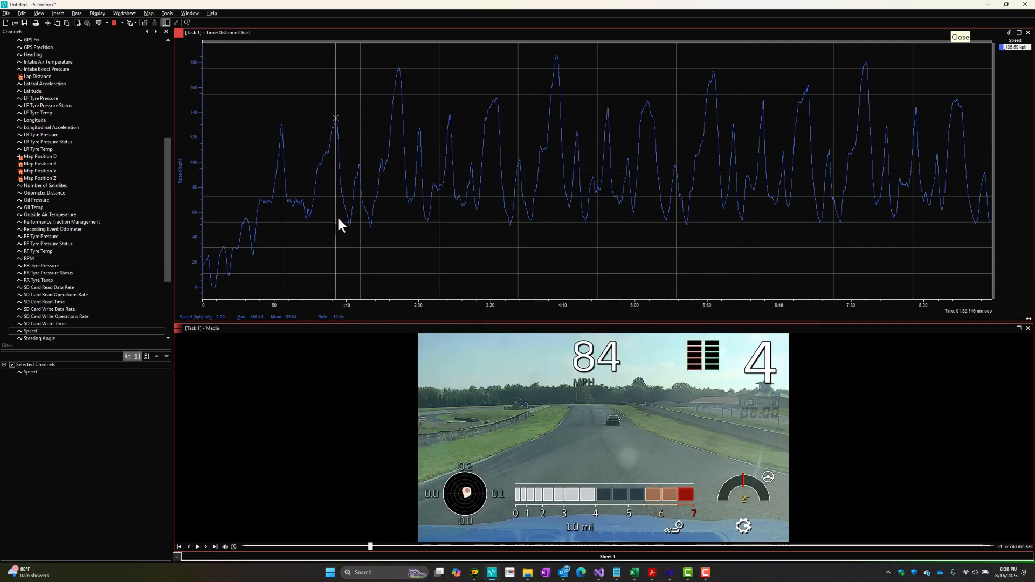
pyautogui.click(350, 218)
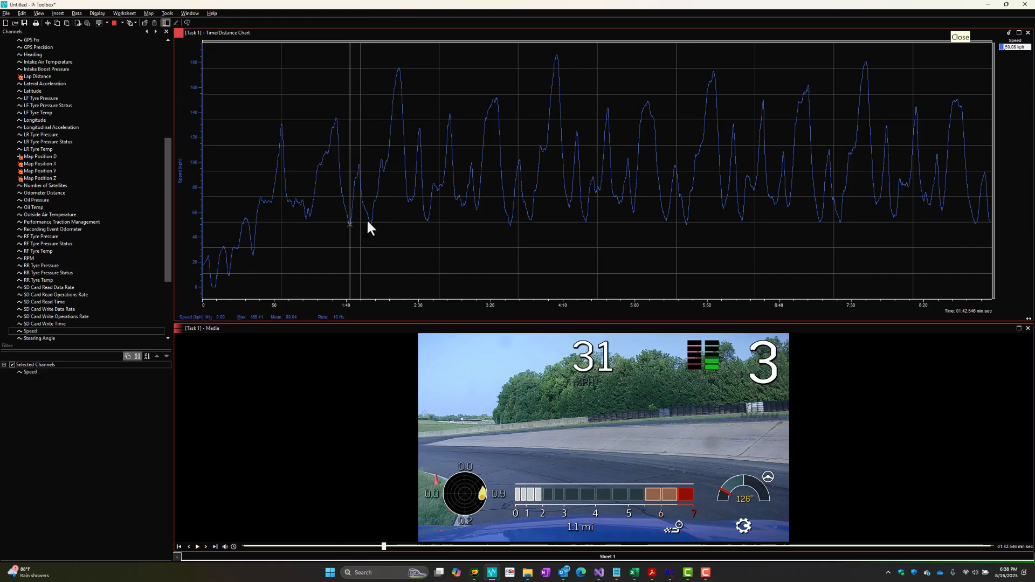
pyautogui.click(289, 225)
pyautogui.click(381, 218)
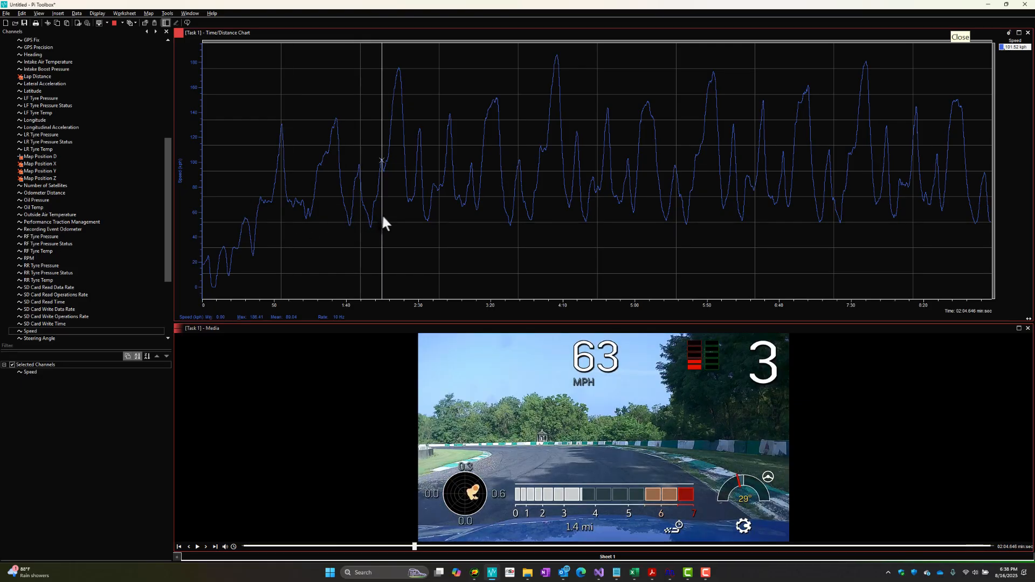
pyautogui.click(396, 213)
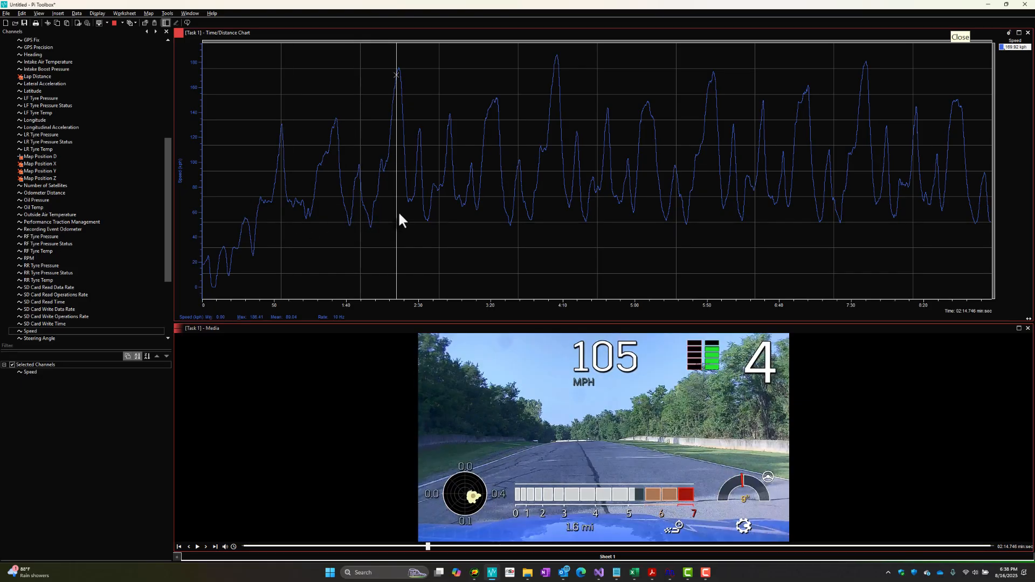
pyautogui.click(388, 214)
pyautogui.moveTo(387, 214); pyautogui.dragTo(357, 224)
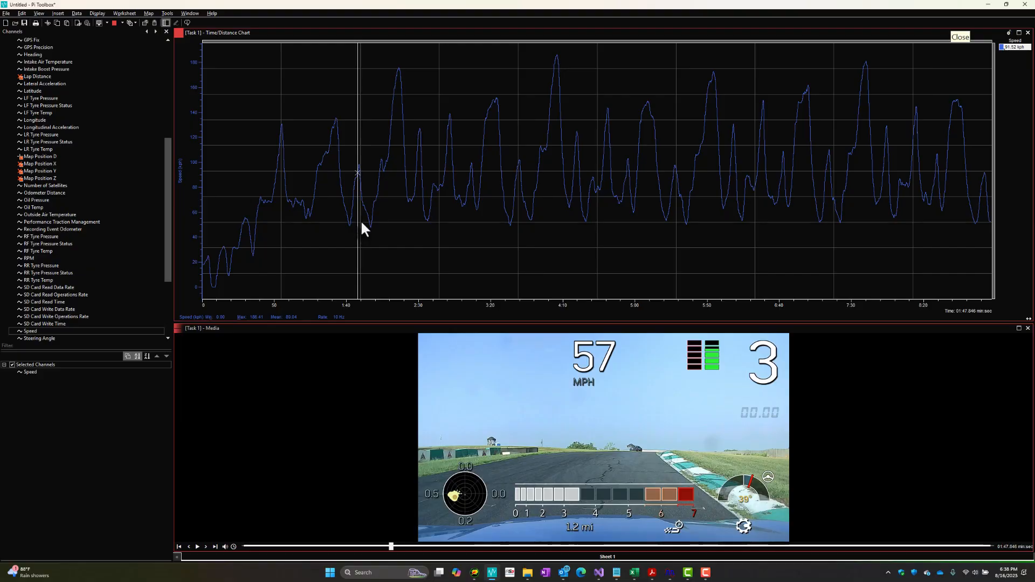
pyautogui.click(374, 222)
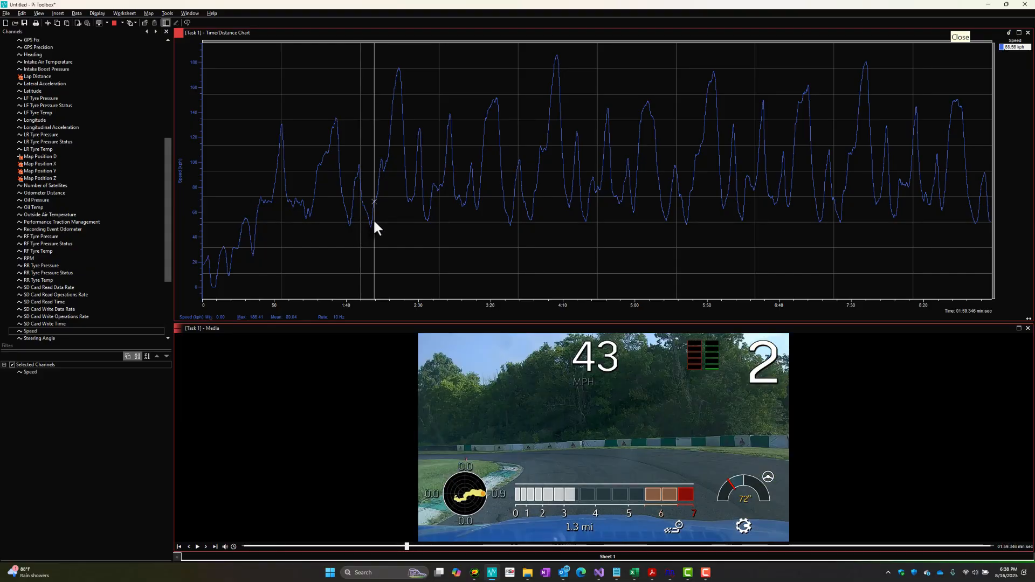
# - Play the video from about 1:59 and pause it at the start/finish line, at 02:13.088
pyautogui.click(592, 434)
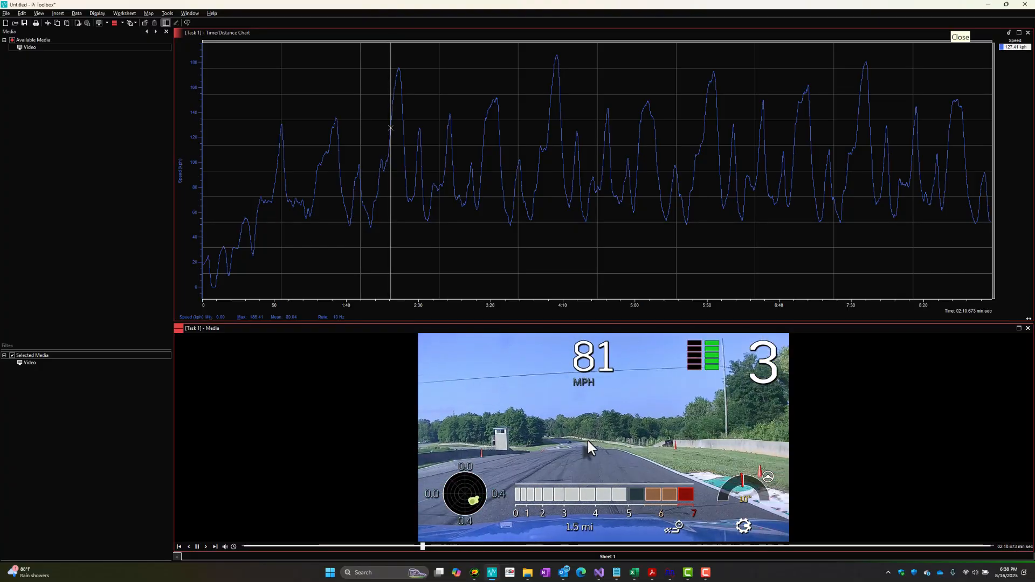
pyautogui.press('space')
pyautogui.press('space')
pyautogui.press('space')
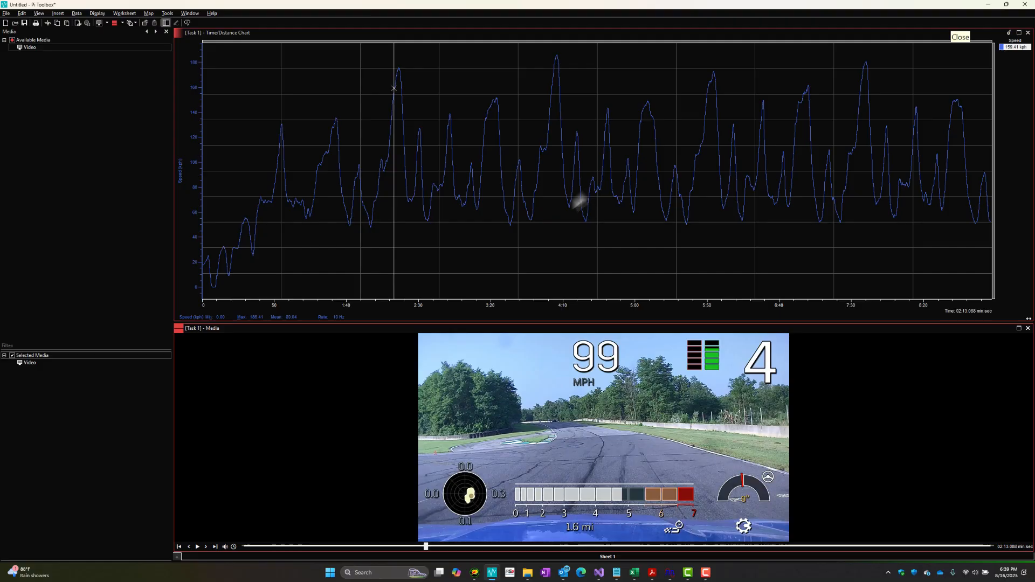
pyautogui.press('space')
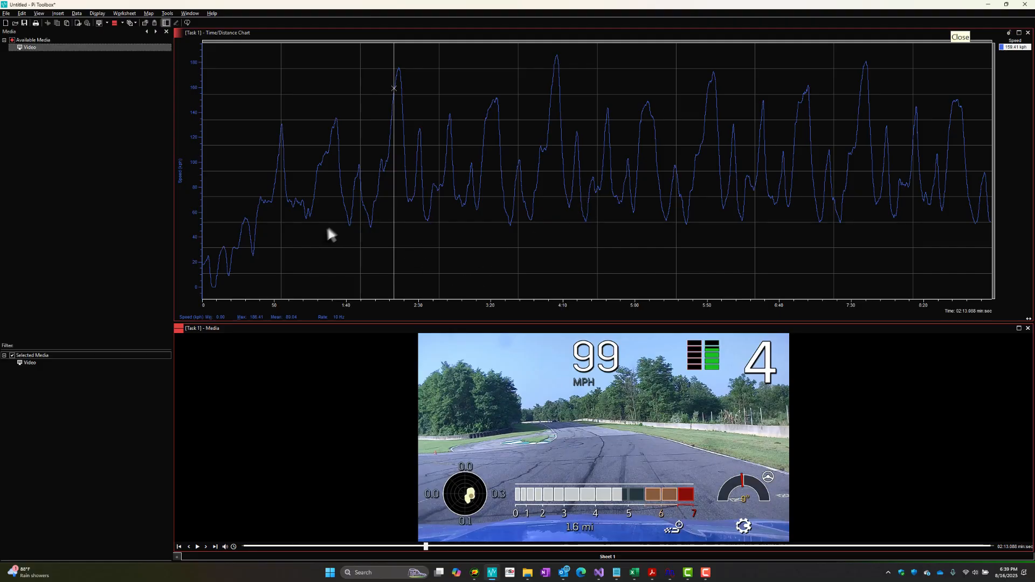
# - Add the Longitude and Latitude channels to the Time/Distance Chart
pyautogui.click(192, 262)
pyautogui.press('space')
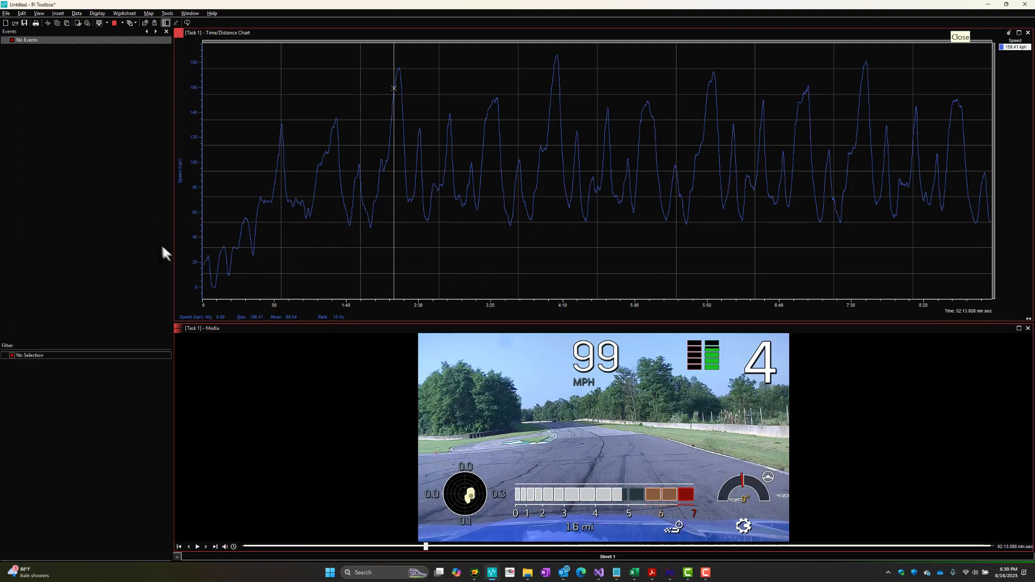
pyautogui.click(192, 221)
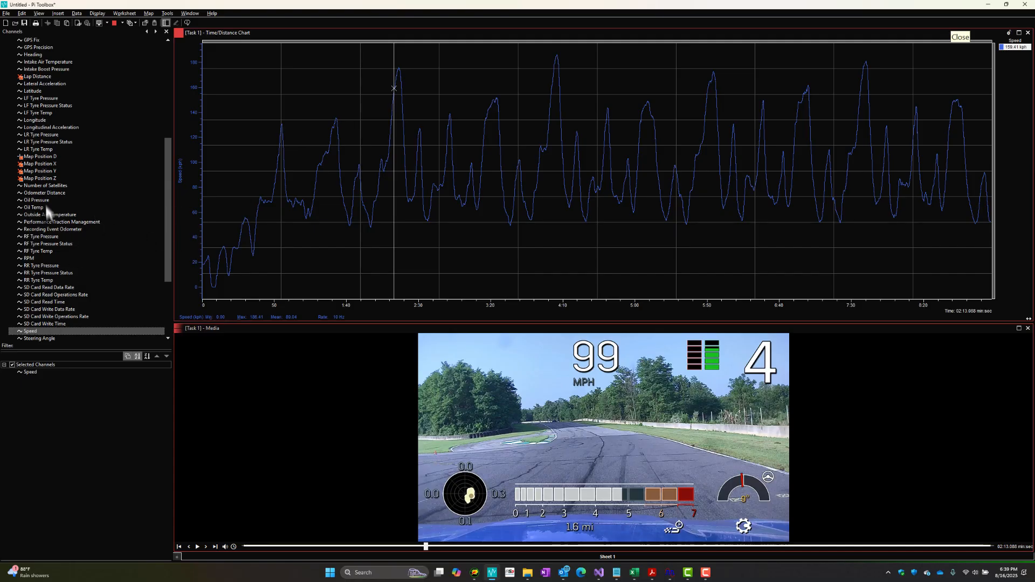
pyautogui.doubleClick(37, 119)
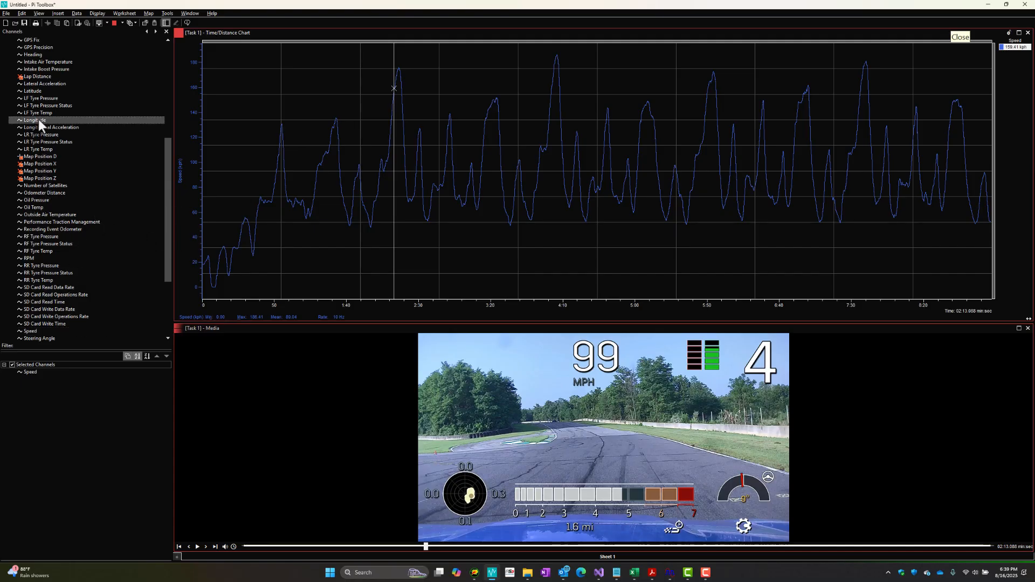
pyautogui.doubleClick(38, 92)
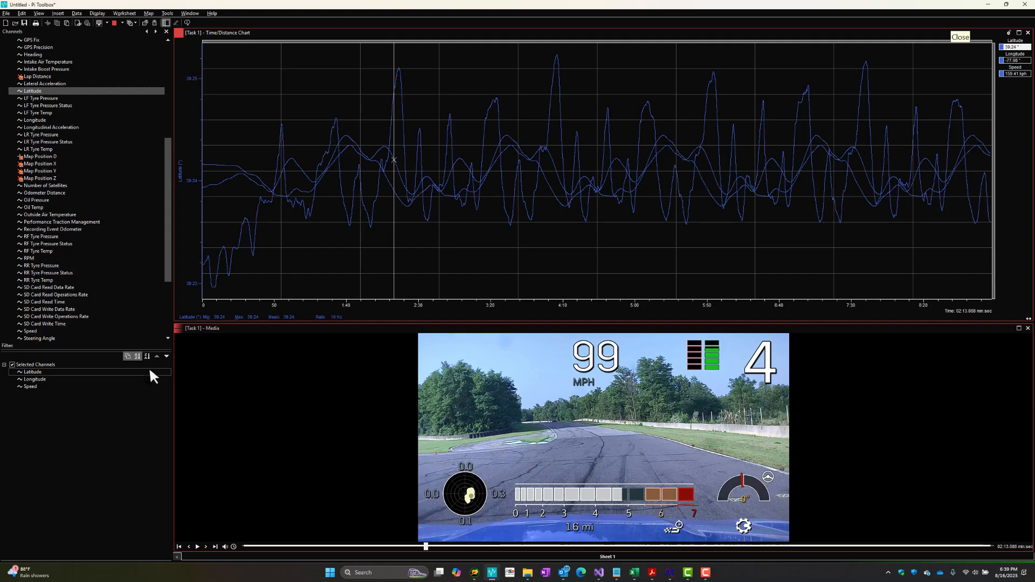
# - Set the decimal places of the Latitude and Longitude channels to 6 in the global channel properties
pyautogui.press('F6')
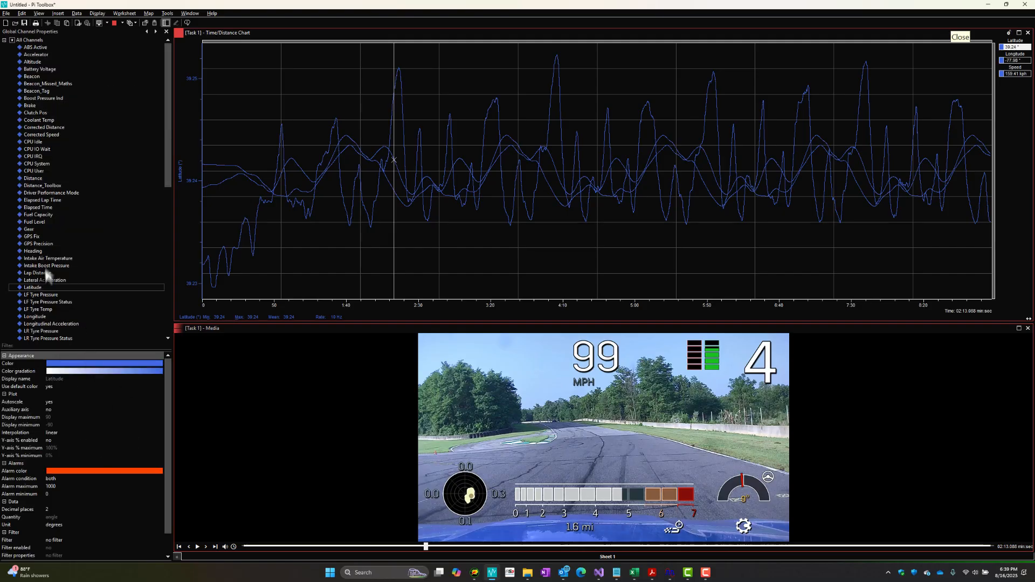
pyautogui.click(36, 287)
pyautogui.scroll(-1, 118, 438)
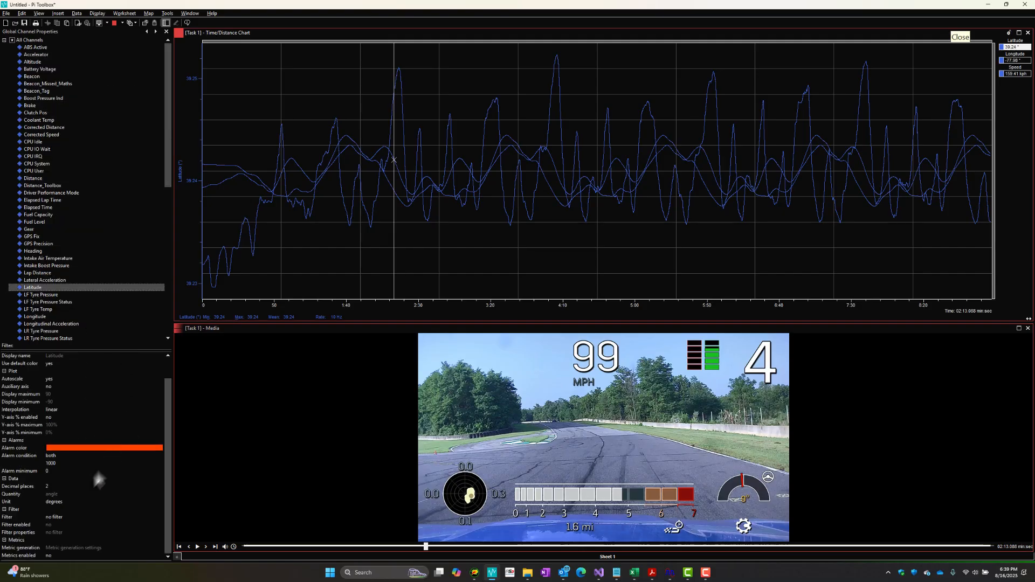
pyautogui.click(53, 486)
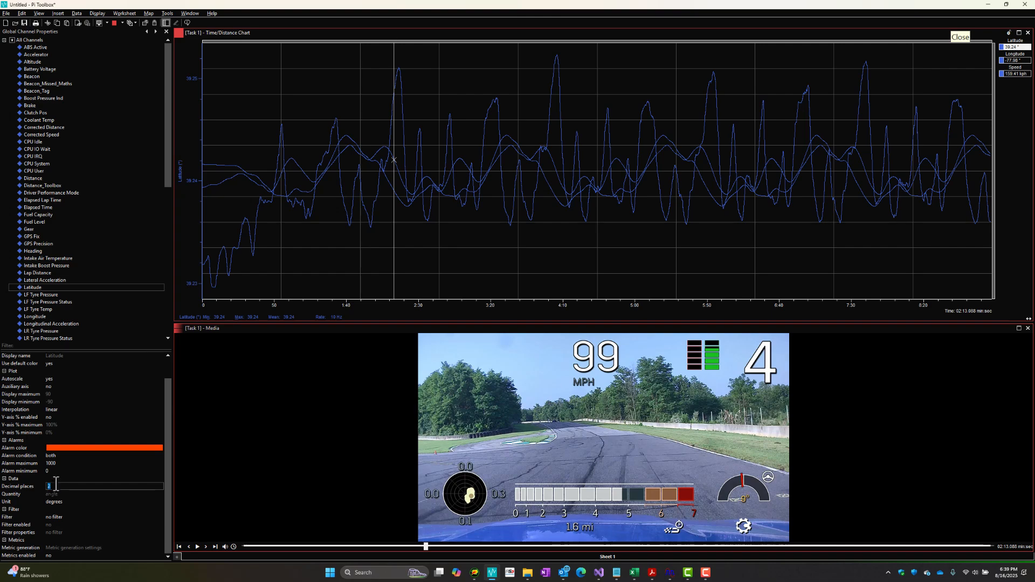
pyautogui.write('6')
pyautogui.click(96, 478)
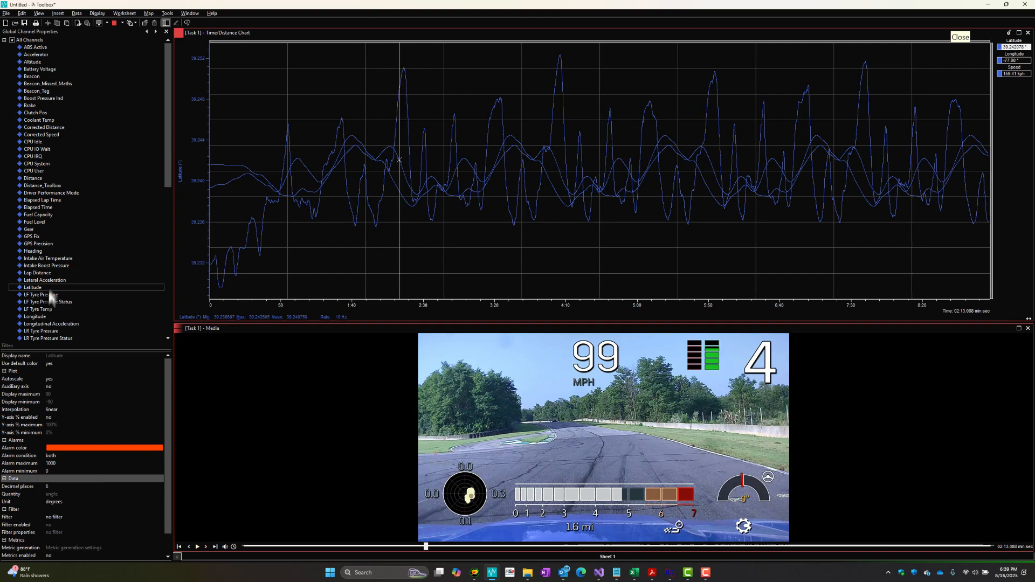
pyautogui.click(46, 315)
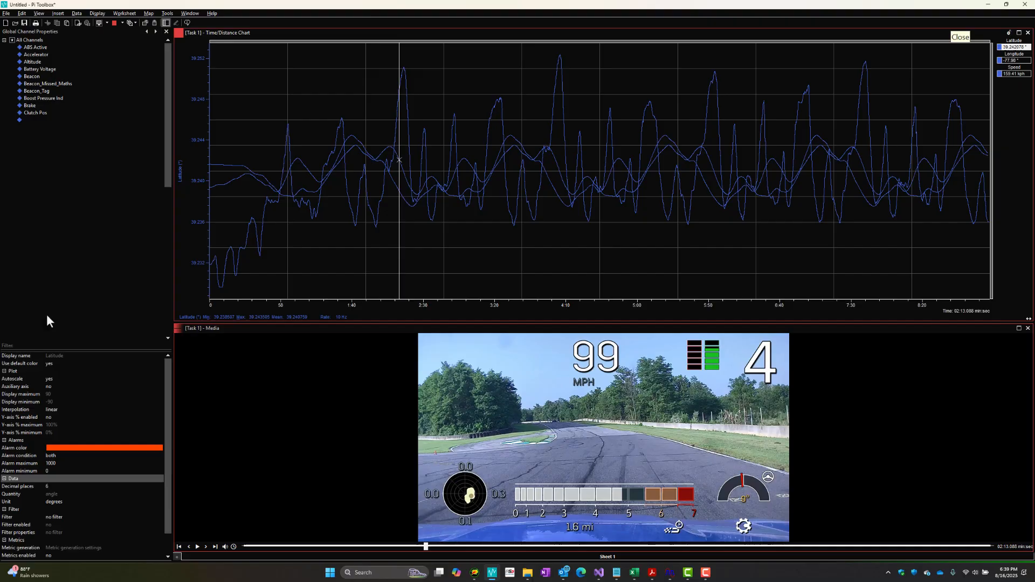
pyautogui.click(66, 486)
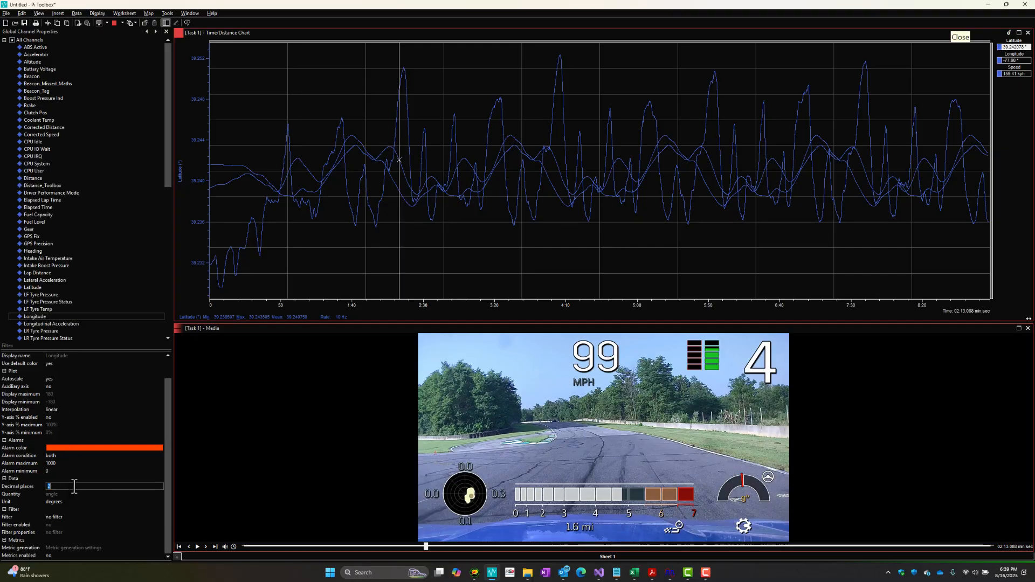
pyautogui.click(90, 477)
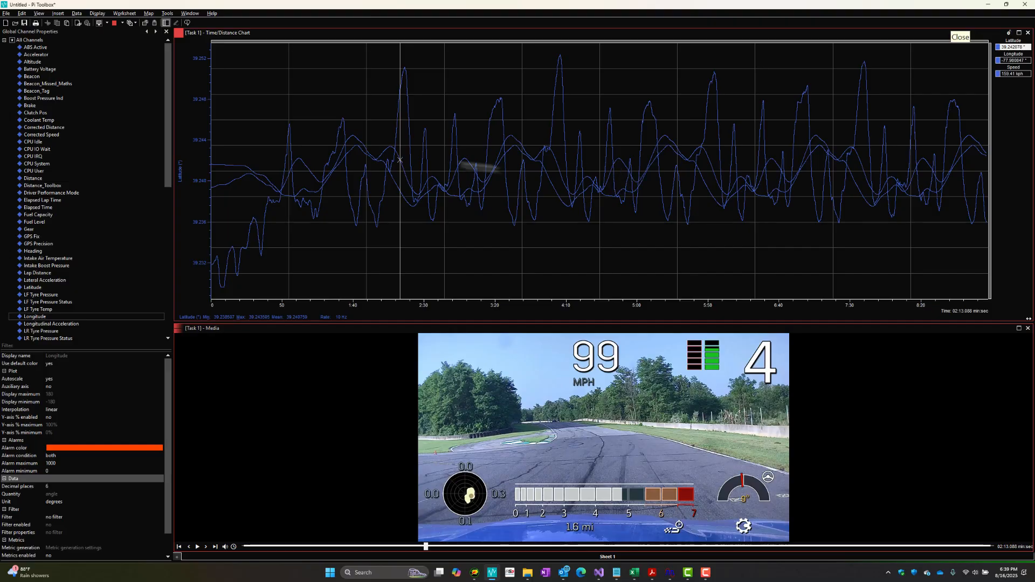
# - Create a global constant named GPS_Lat with the value 39.242078
pyautogui.click(167, 14)
pyautogui.moveTo(185, 46)
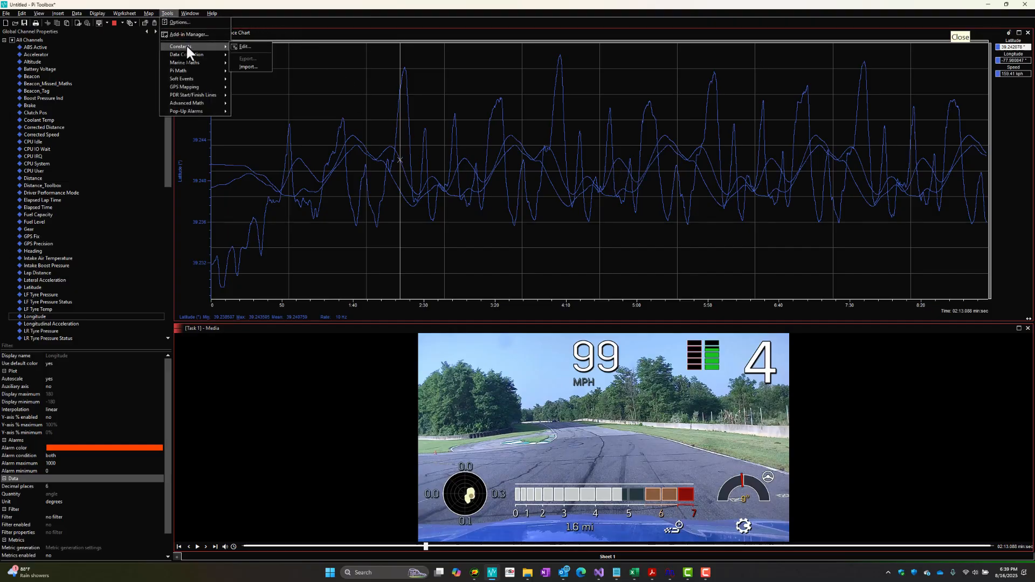
pyautogui.click(244, 47)
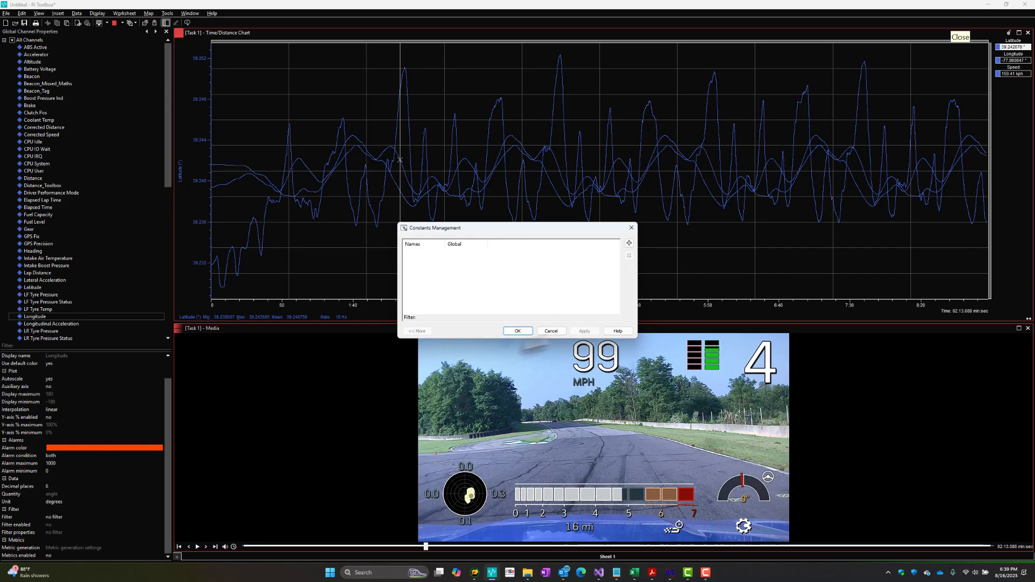
pyautogui.click(628, 243)
pyautogui.click(435, 253)
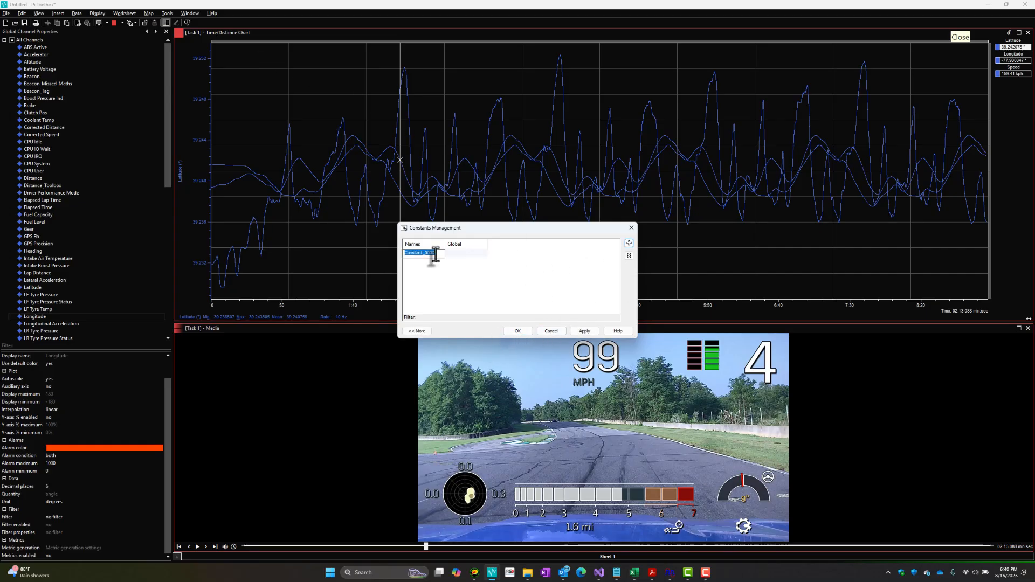
pyautogui.write('GPS_Lat')
pyautogui.click(465, 257)
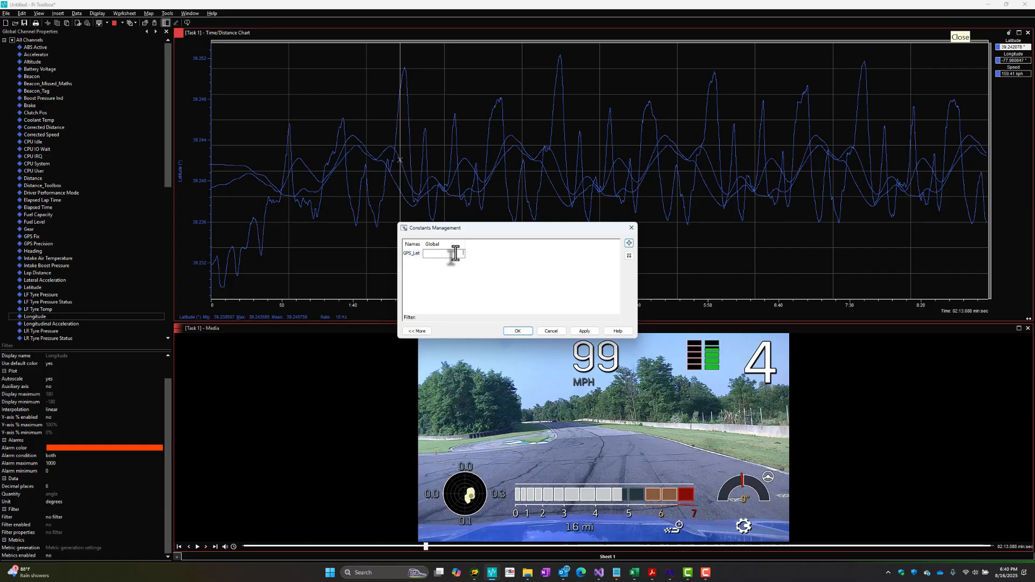
pyautogui.write('39')
pyautogui.write('.242078')
pyautogui.press('Return')
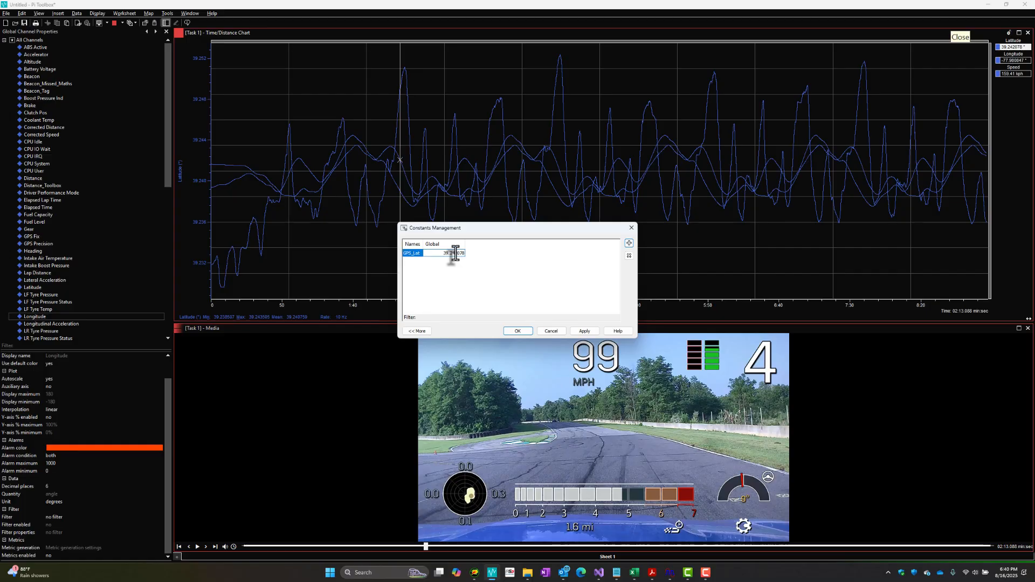
# - Add a second global constant named GPS_Long with the value -77.980847 and apply the constants
pyautogui.click(629, 243)
pyautogui.click(414, 261)
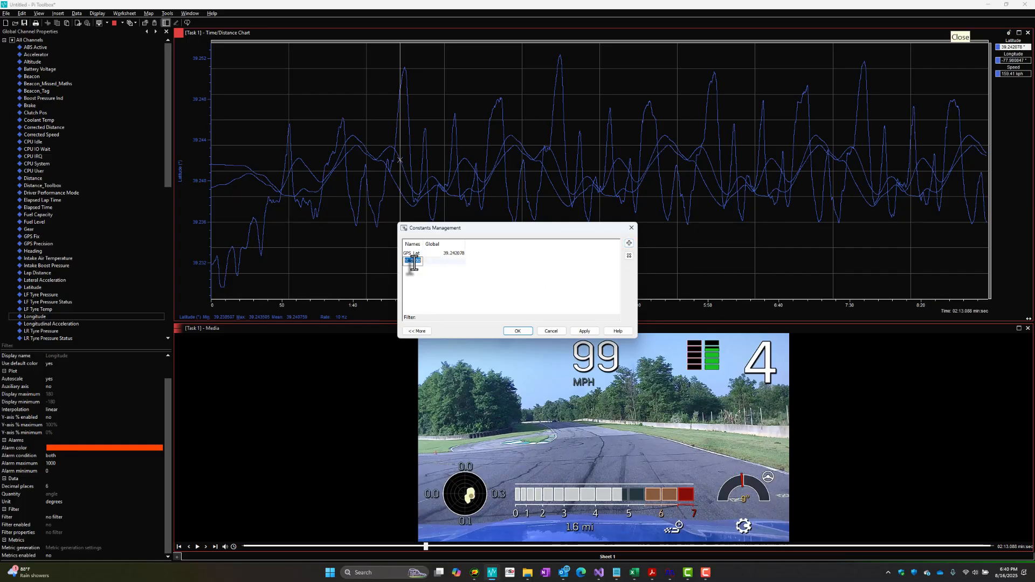
pyautogui.write('GPS_Long')
pyautogui.click(451, 261)
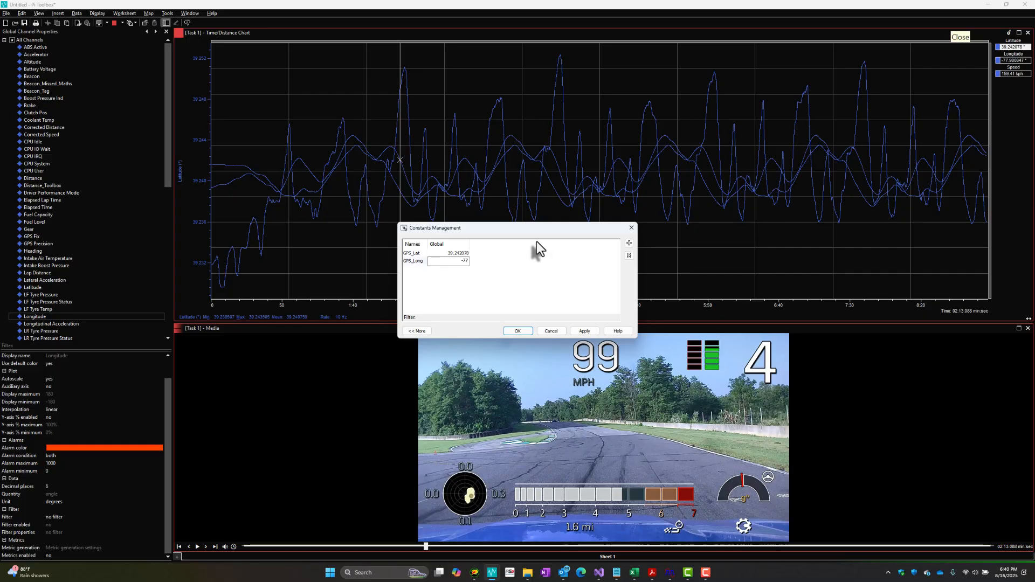
pyautogui.write('-77.980847')
pyautogui.click(500, 277)
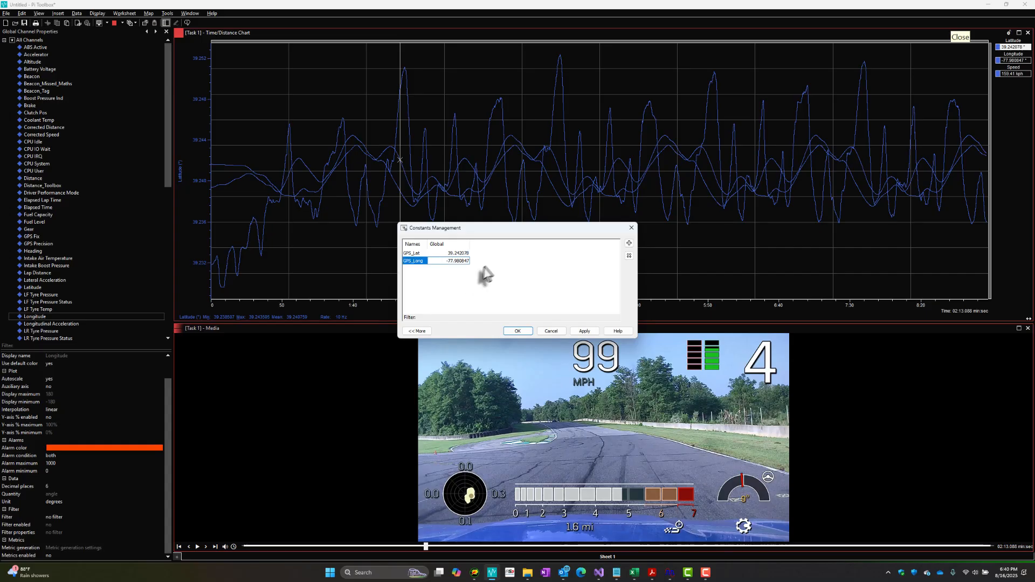
pyautogui.click(588, 333)
pyautogui.click(518, 331)
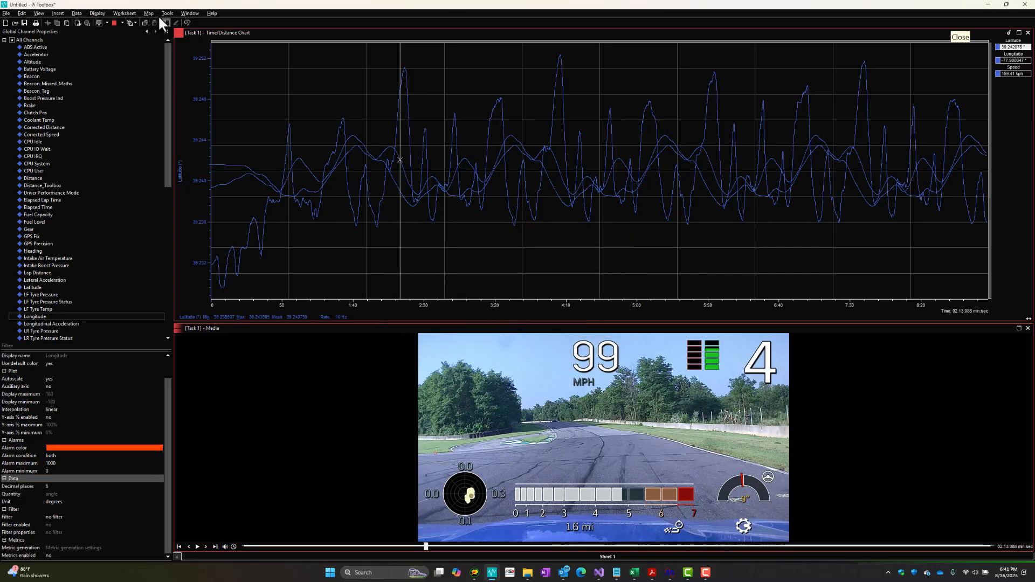
# - Add the Beacon_Missed_Maths channel to the Time/Distance Chart
pyautogui.click(199, 271)
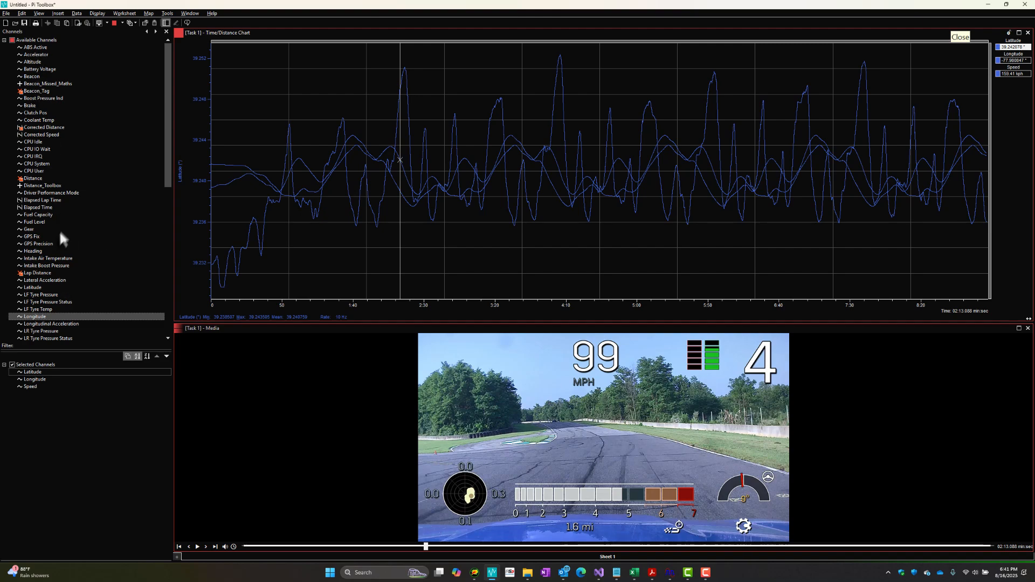
pyautogui.scroll(-1, 38, 184)
pyautogui.scroll(-1, 39, 186)
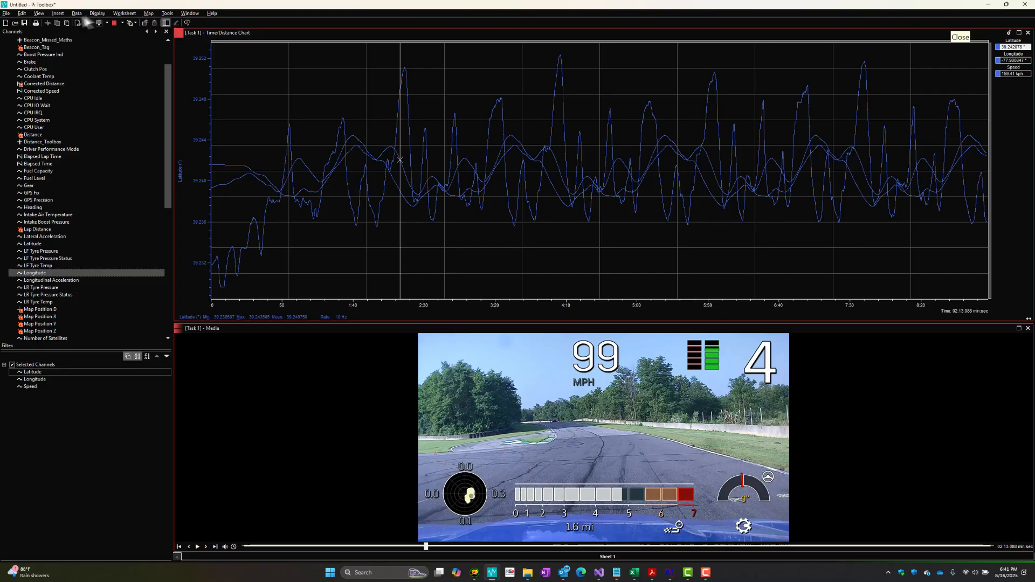
pyautogui.click(166, 23)
pyautogui.scroll(2, 46, 253)
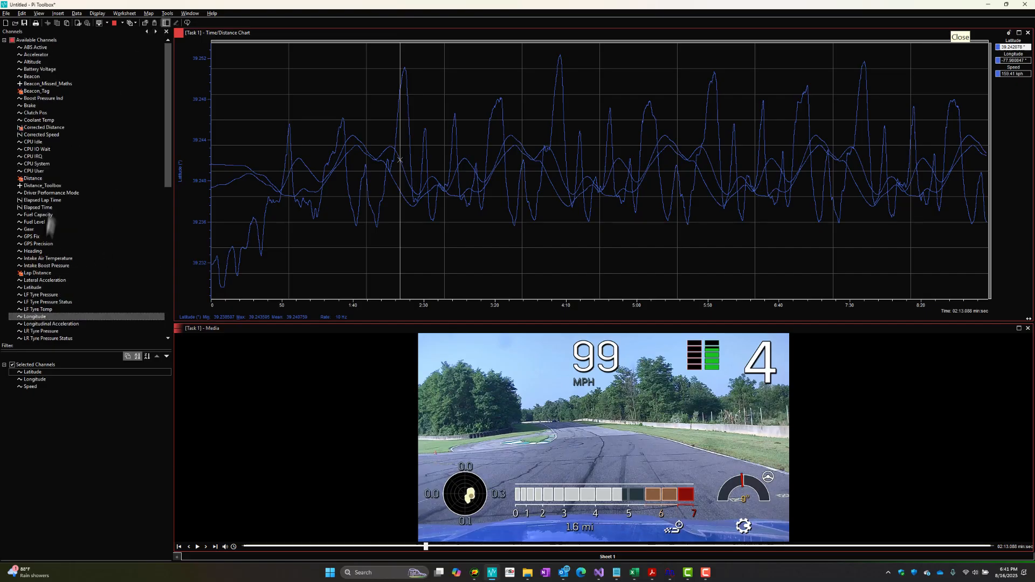
pyautogui.doubleClick(43, 83)
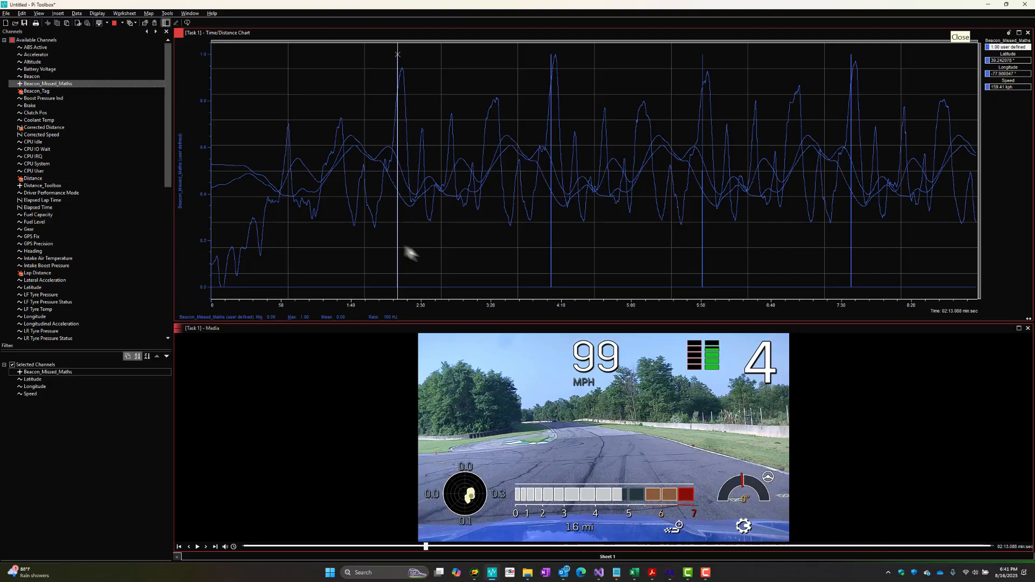
# - Remove the Longitude and Latitude channels from the Time/Distance Chart
pyautogui.click(187, 278)
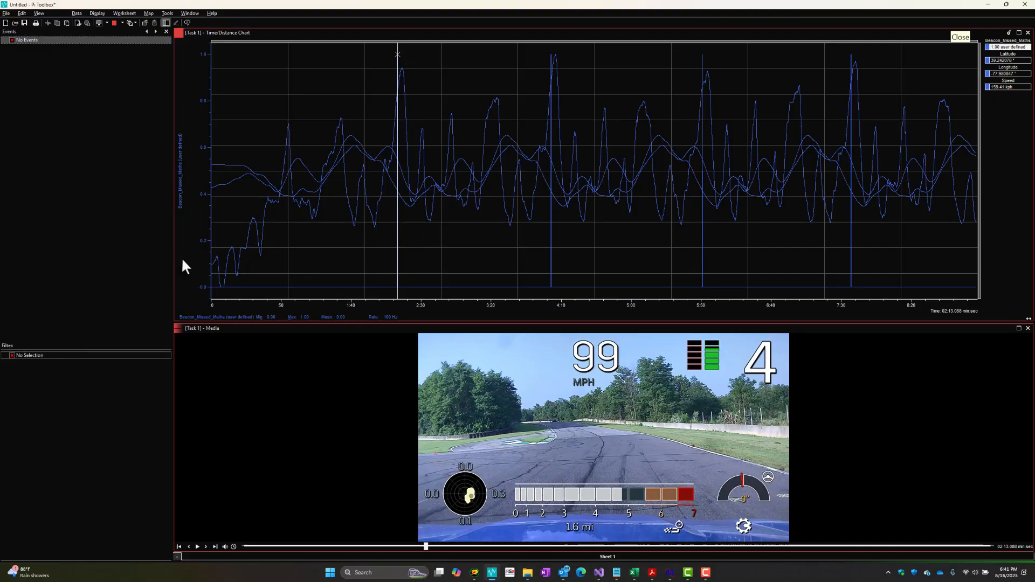
pyautogui.click(181, 258)
pyautogui.doubleClick(45, 385)
pyautogui.doubleClick(46, 380)
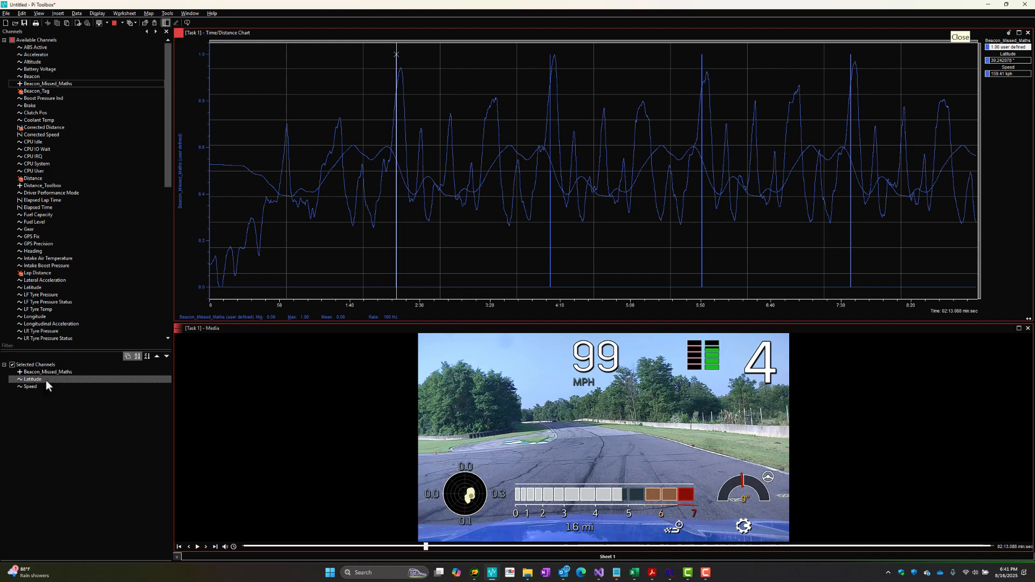
# - Remove the remaining Latitude and Speed channels from the Time/Distance Chart and place the cursor at the first Beacon_Missed_Maths pulse
pyautogui.doubleClick(46, 380)
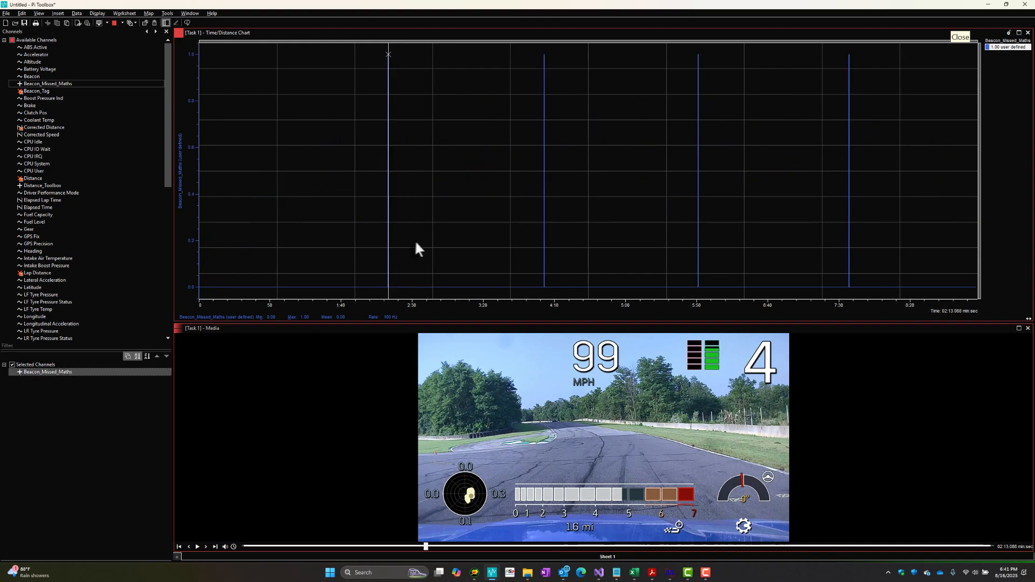
pyautogui.click(431, 238)
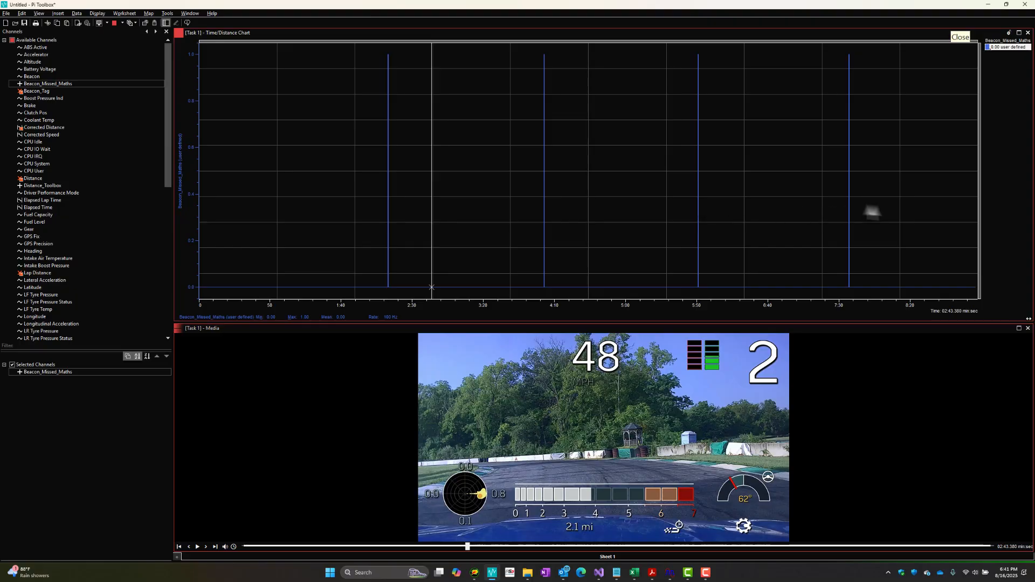
pyautogui.click(380, 259)
pyautogui.click(385, 260)
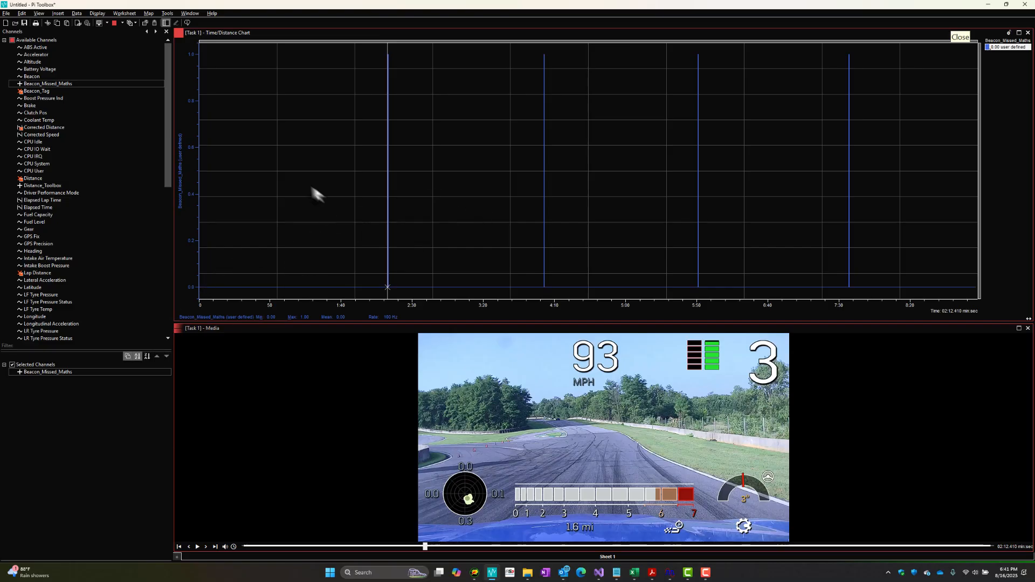
# - Replace the Task 1 outing with the Pi Dataset file PDR_0066.pds from the Blackwing folder
pyautogui.press('t')
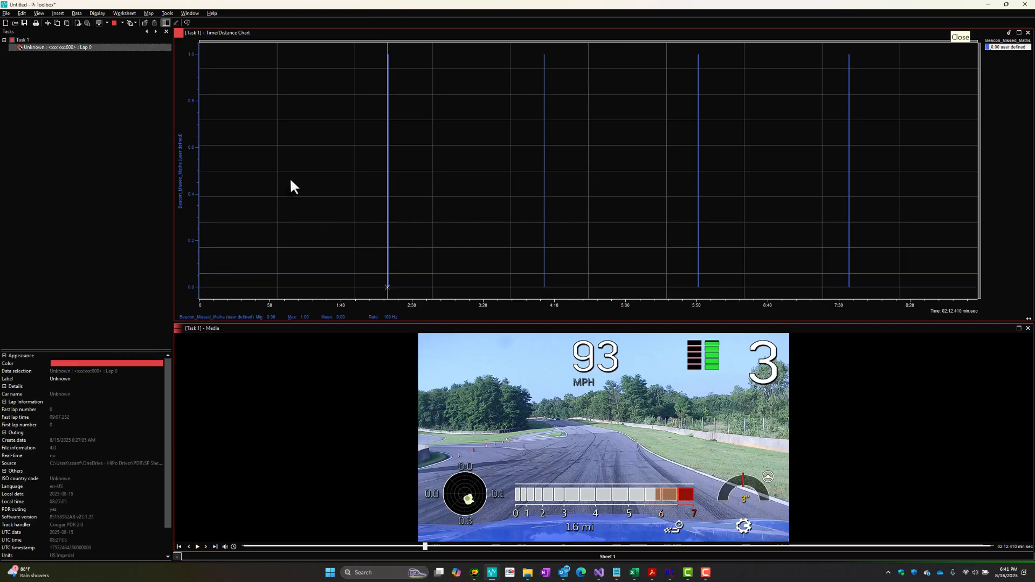
pyautogui.rightClick(63, 46)
pyautogui.click(105, 103)
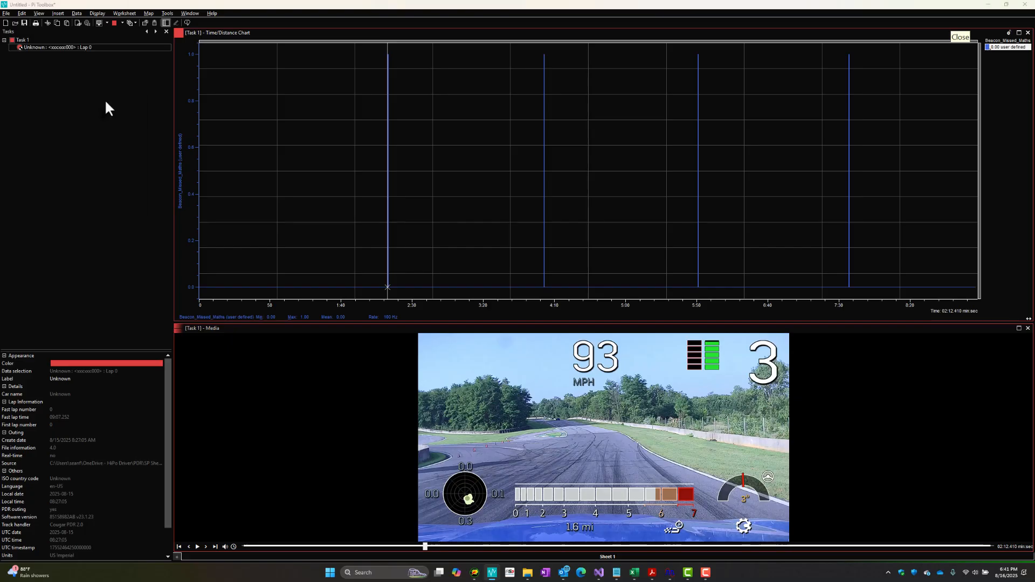
pyautogui.click(563, 271)
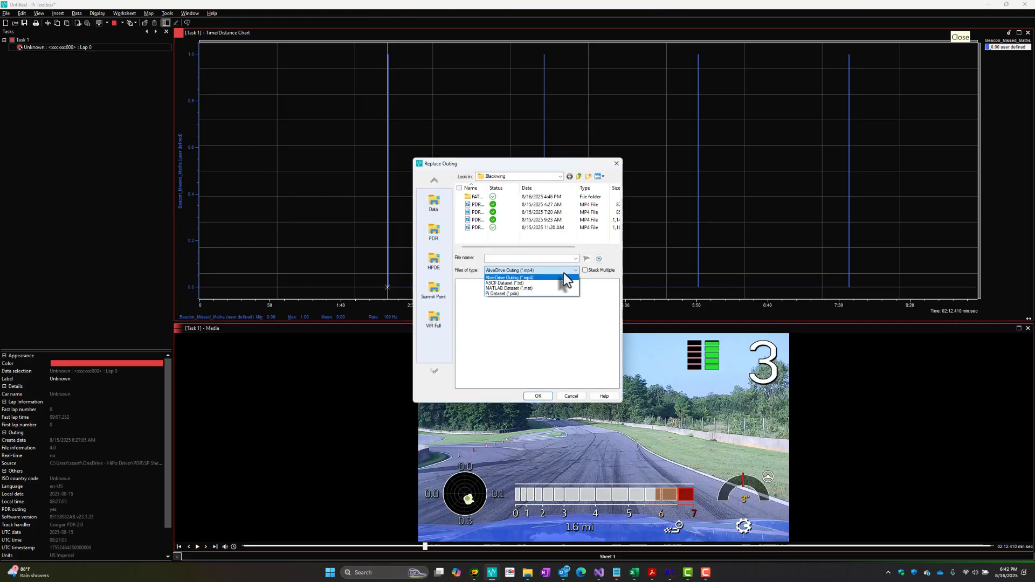
pyautogui.click(553, 295)
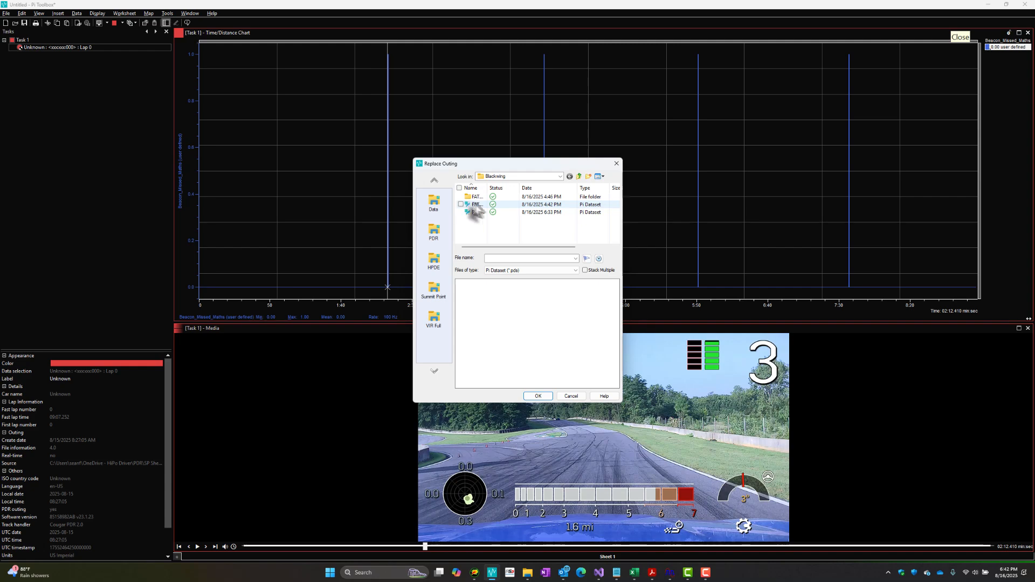
pyautogui.click(521, 212)
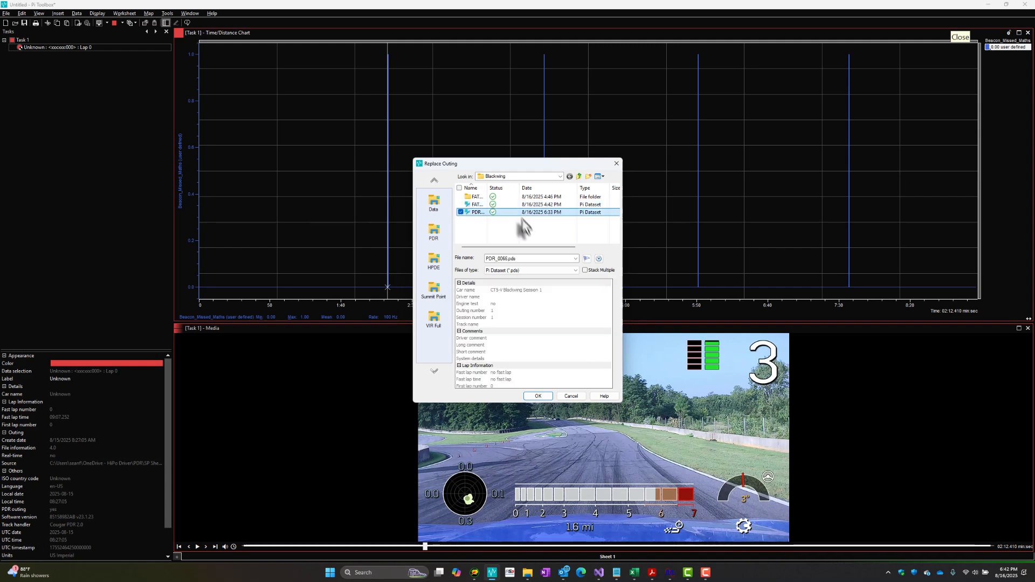
pyautogui.click(537, 396)
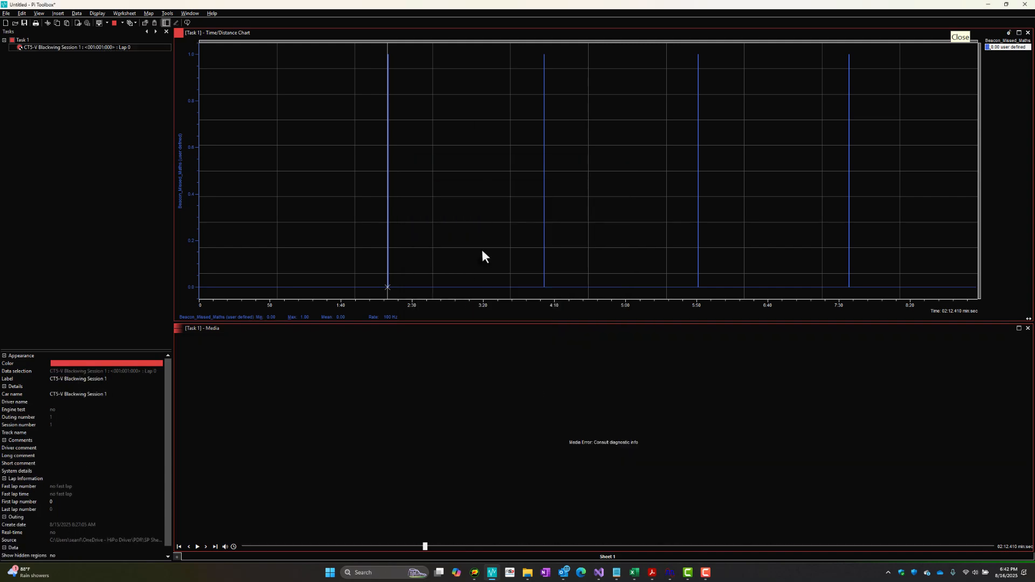
# - Insert a lap marker near the middle of the first Beacon_Missed_Maths pulse, at 133.06 s
pyautogui.click(482, 247)
pyautogui.click(442, 249)
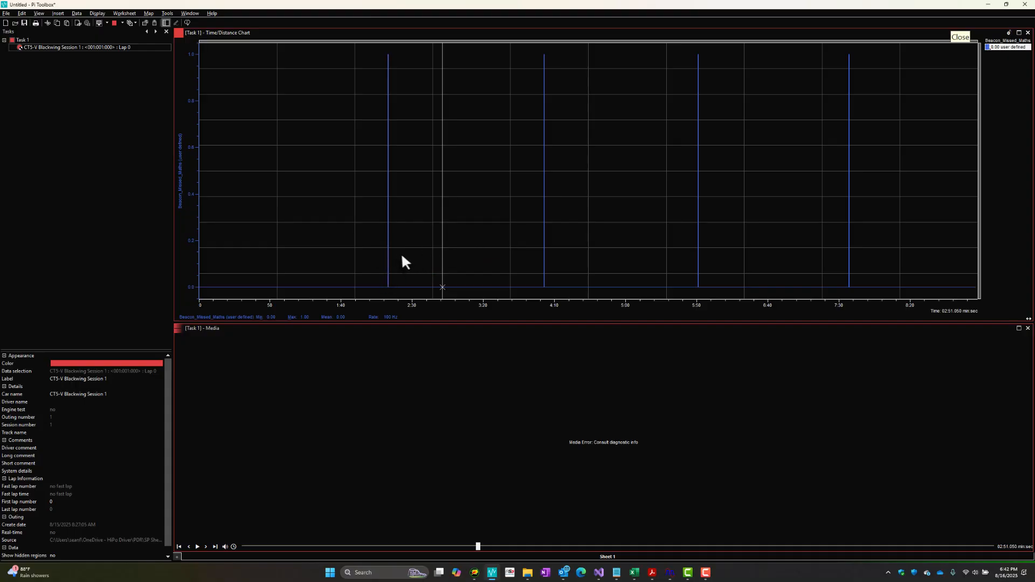
pyautogui.click(386, 248)
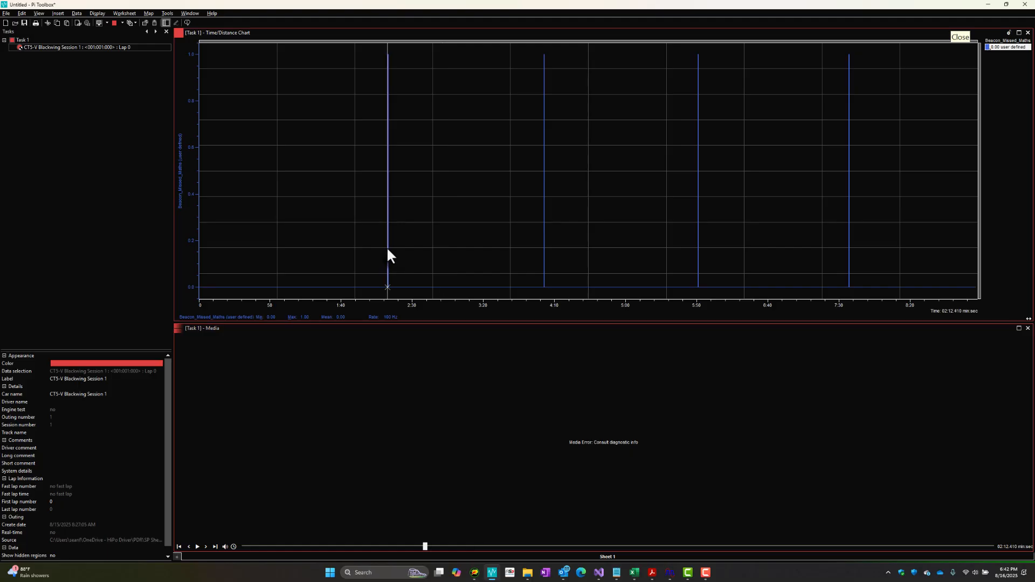
pyautogui.scroll(1, 446, 294)
pyautogui.scroll(3, 447, 292)
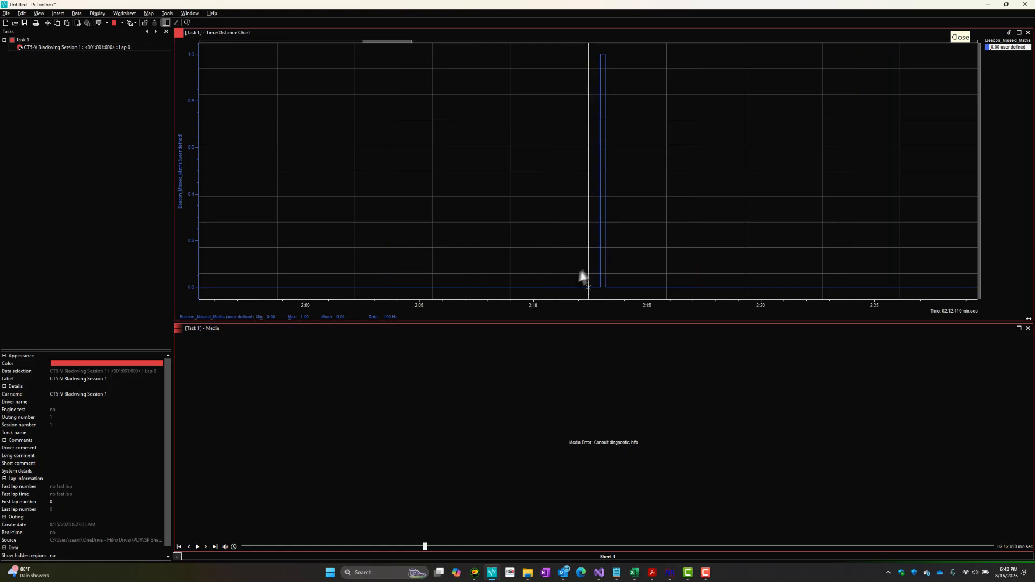
pyautogui.scroll(5, 601, 274)
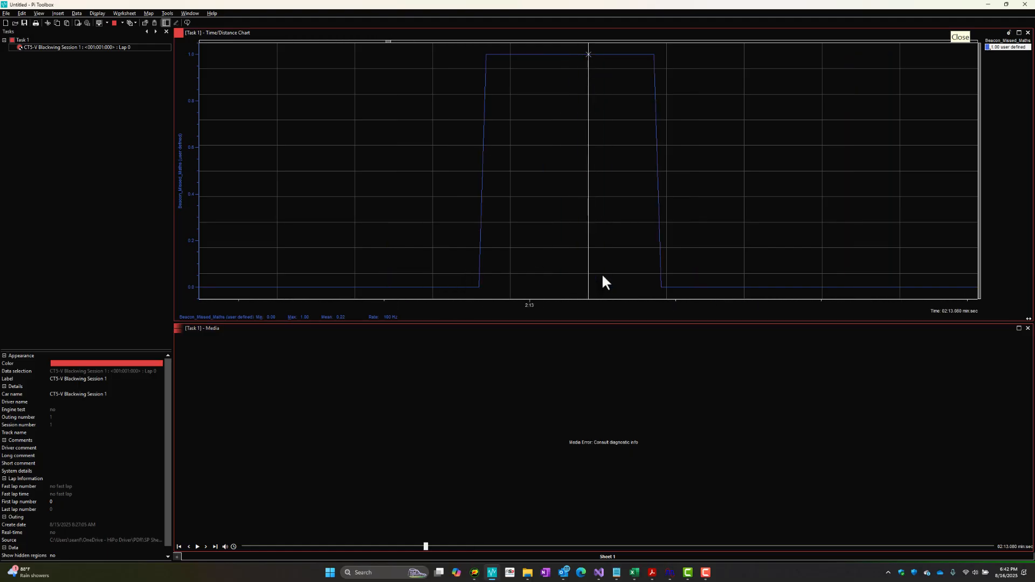
pyautogui.click(572, 204)
pyautogui.click(561, 205)
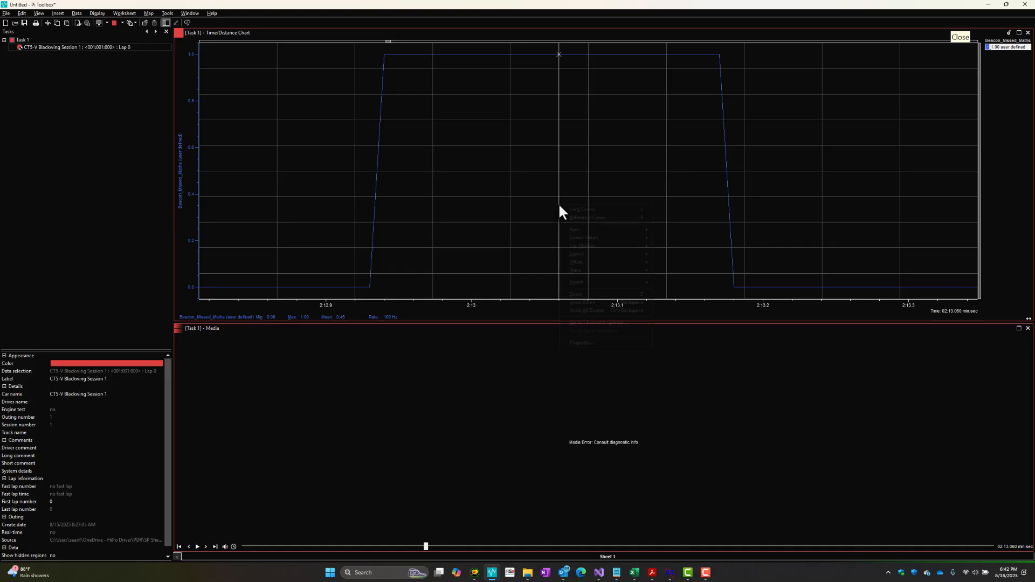
pyautogui.rightClick(559, 206)
pyautogui.moveTo(593, 247)
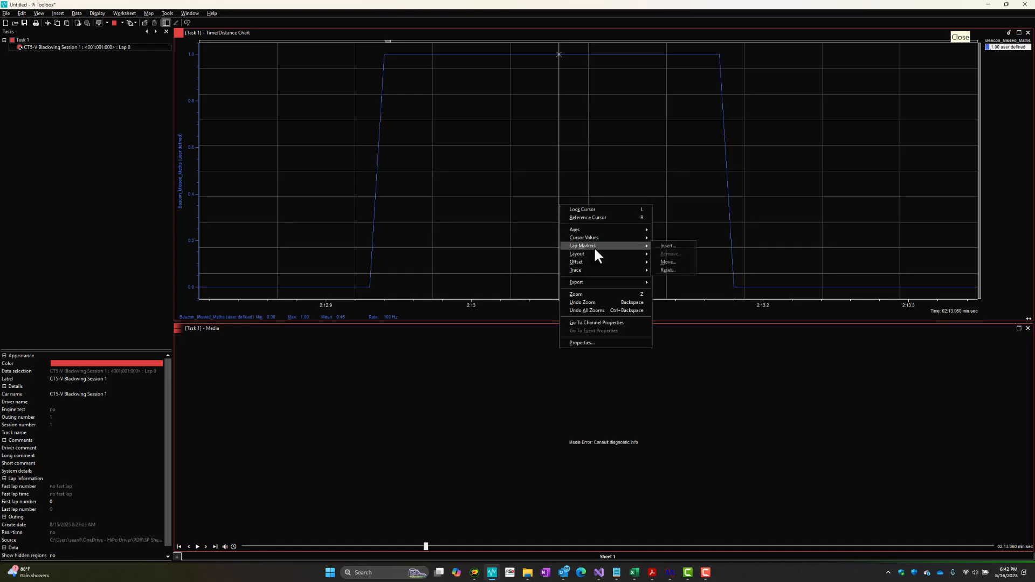
pyautogui.click(662, 247)
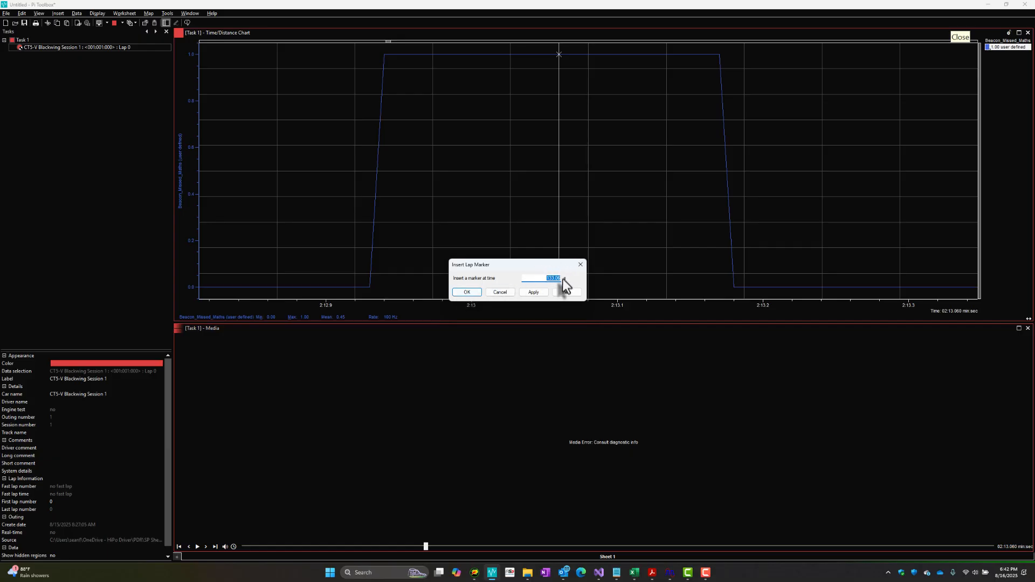
pyautogui.click(467, 293)
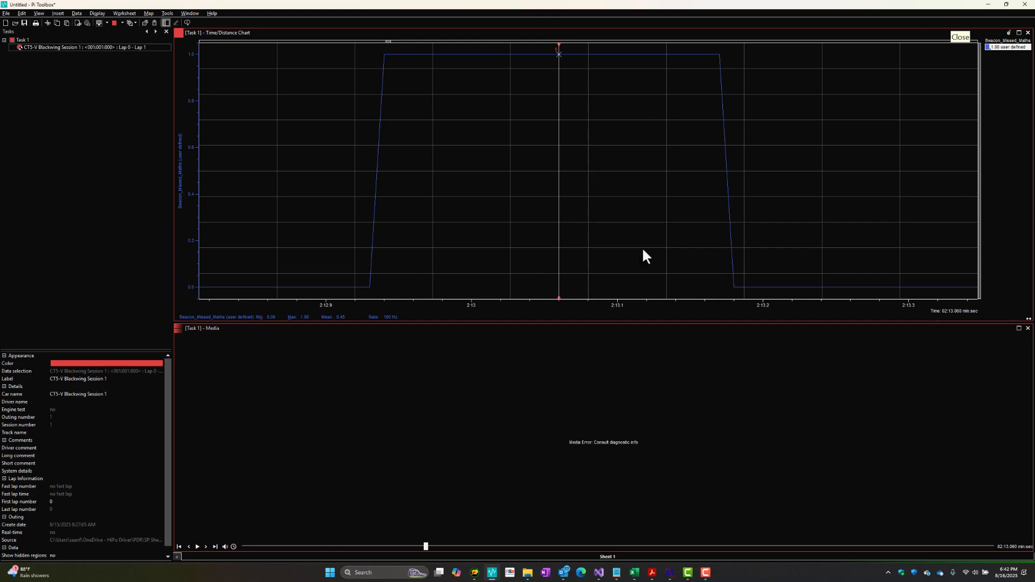
# - Insert a lap marker in the middle of the second Beacon_Missed_Maths pulse, at 242.7 s
pyautogui.scroll(-5, 628, 232)
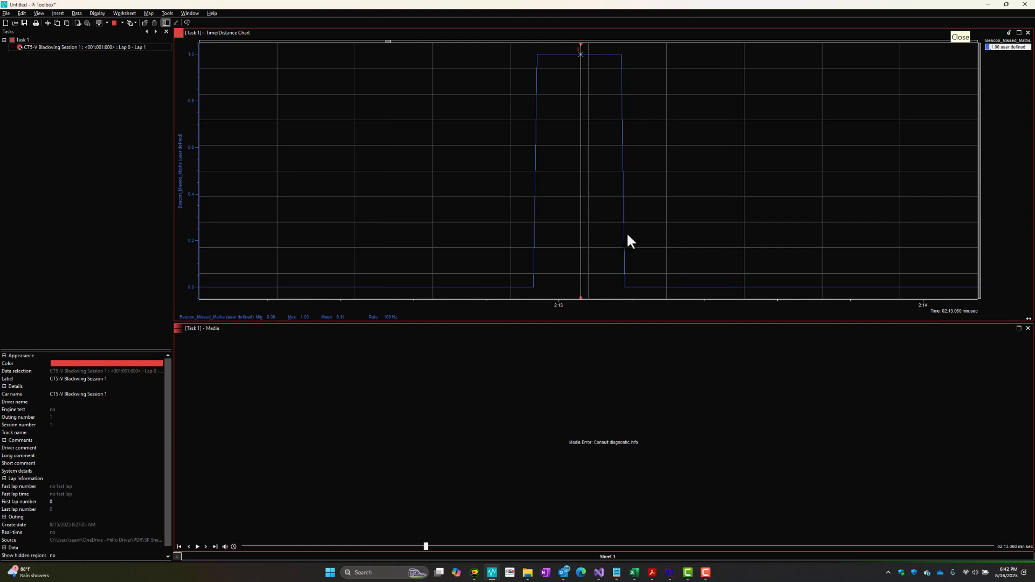
pyautogui.scroll(-4, 647, 248)
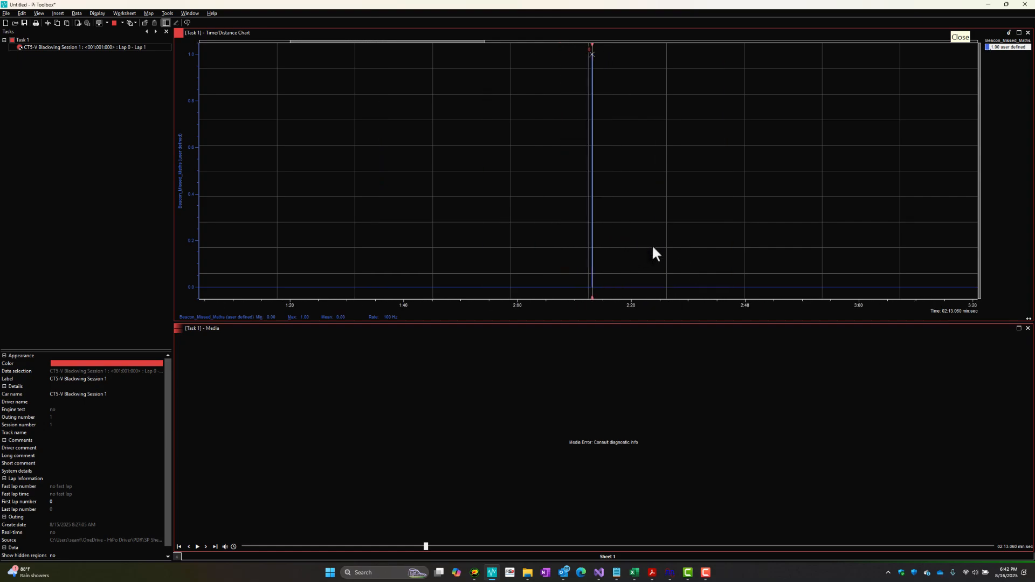
pyautogui.click(544, 233)
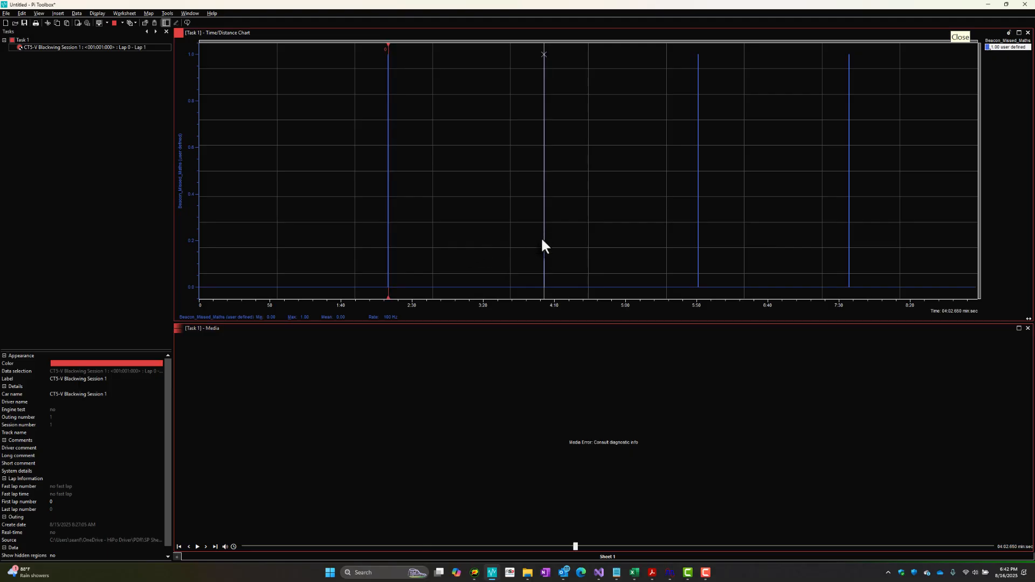
pyautogui.scroll(8, 543, 240)
pyautogui.click(605, 222)
pyautogui.scroll(2, 605, 222)
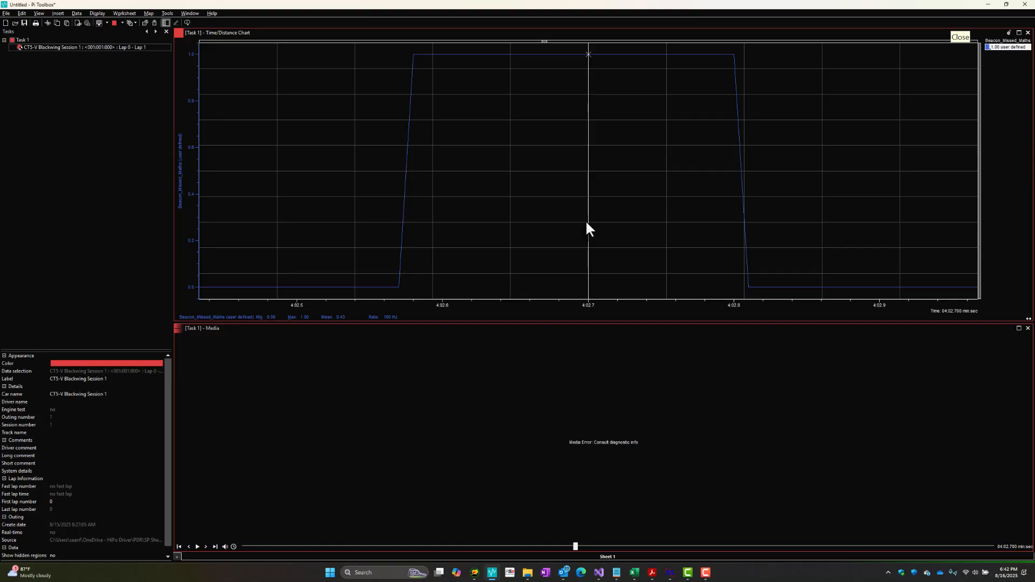
pyautogui.rightClick(587, 222)
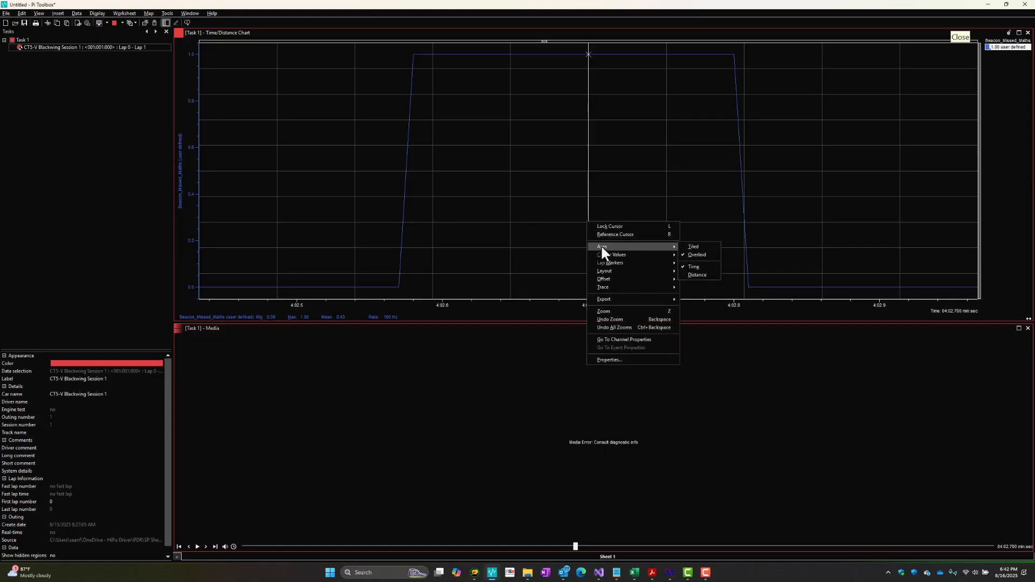
pyautogui.moveTo(600, 263)
pyautogui.click(683, 262)
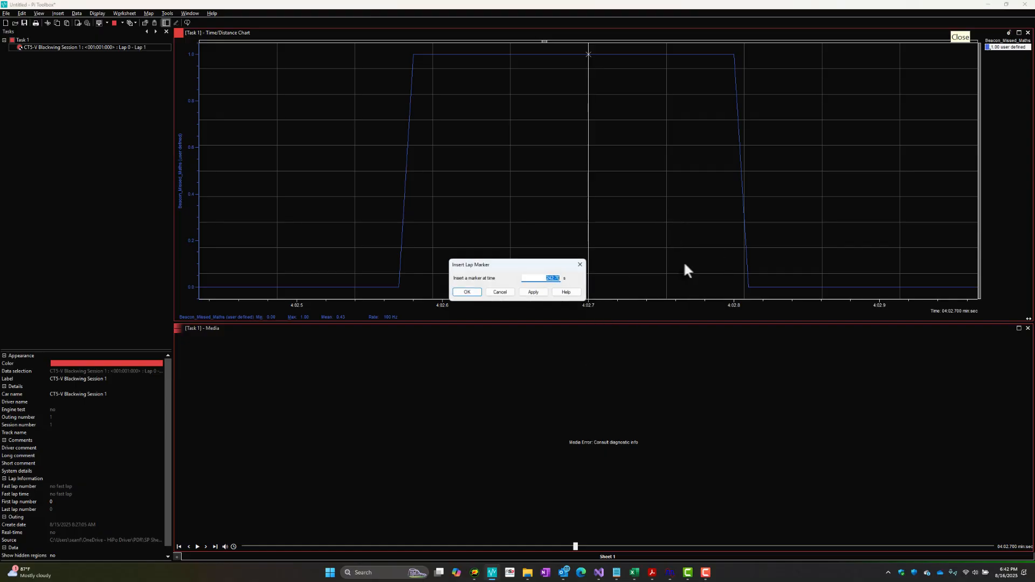
pyautogui.click(464, 293)
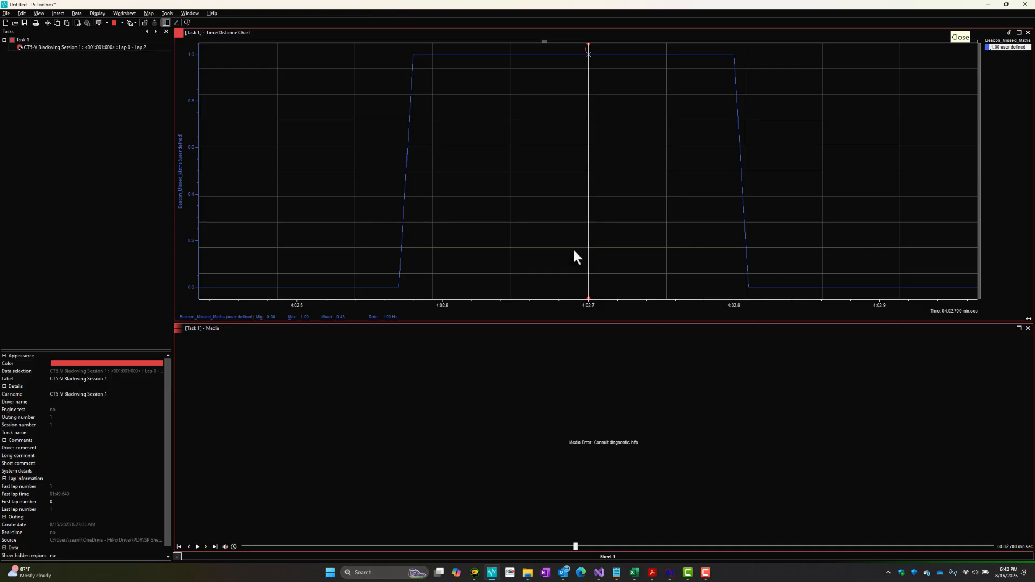
# - Insert a lap marker in the middle of the third Beacon_Missed_Maths pulse, at 350.81 s
pyautogui.click(573, 254)
pyautogui.scroll(-10, 571, 250)
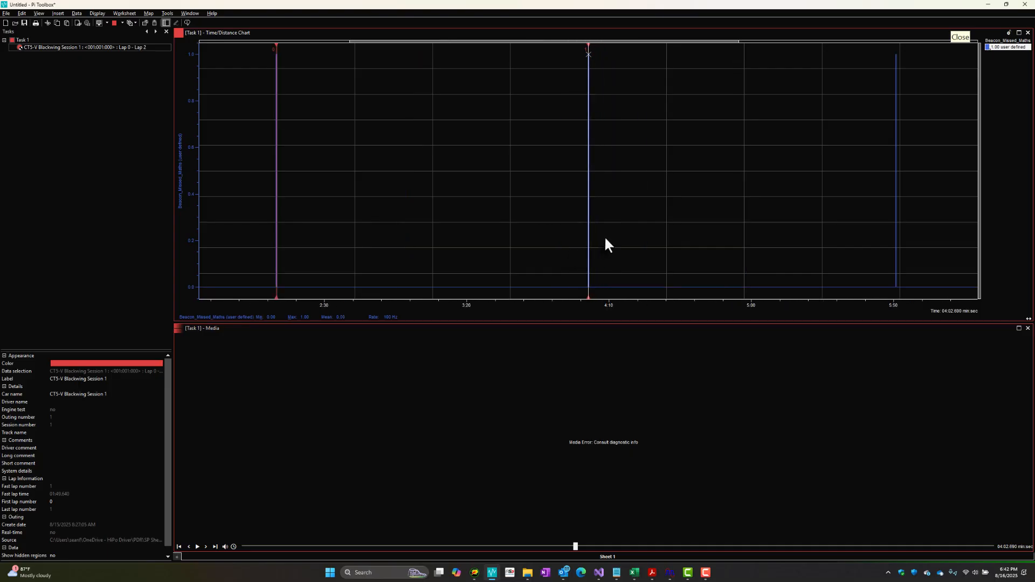
pyautogui.click(697, 226)
pyautogui.scroll(8, 697, 225)
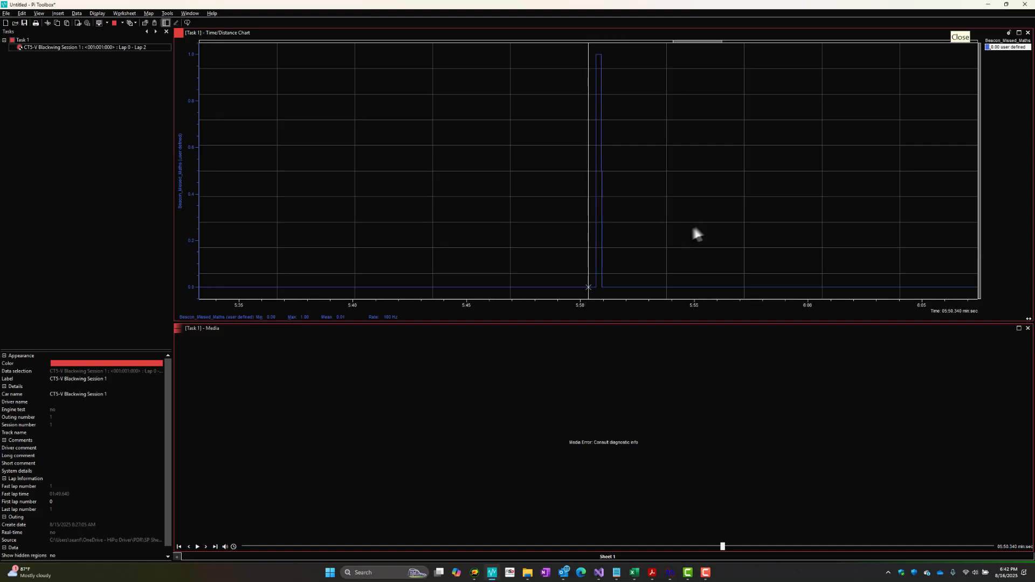
pyautogui.scroll(4, 674, 231)
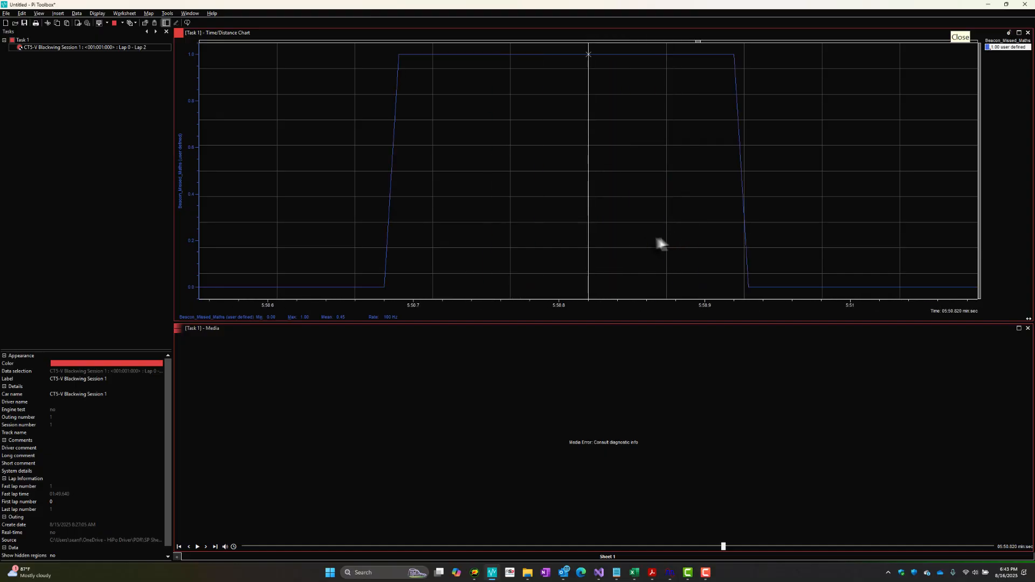
pyautogui.click(573, 159)
pyautogui.rightClick(572, 160)
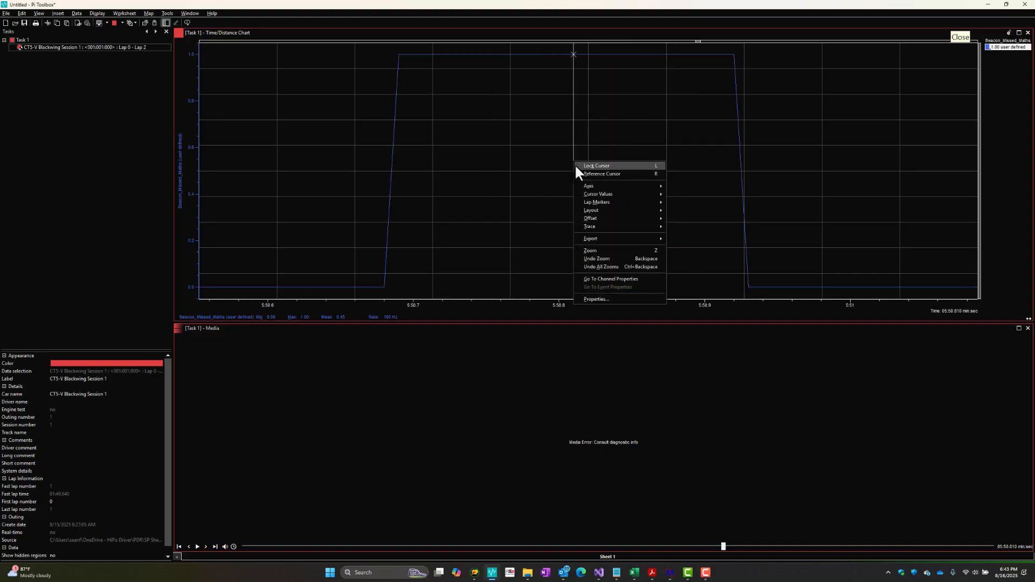
pyautogui.moveTo(598, 202)
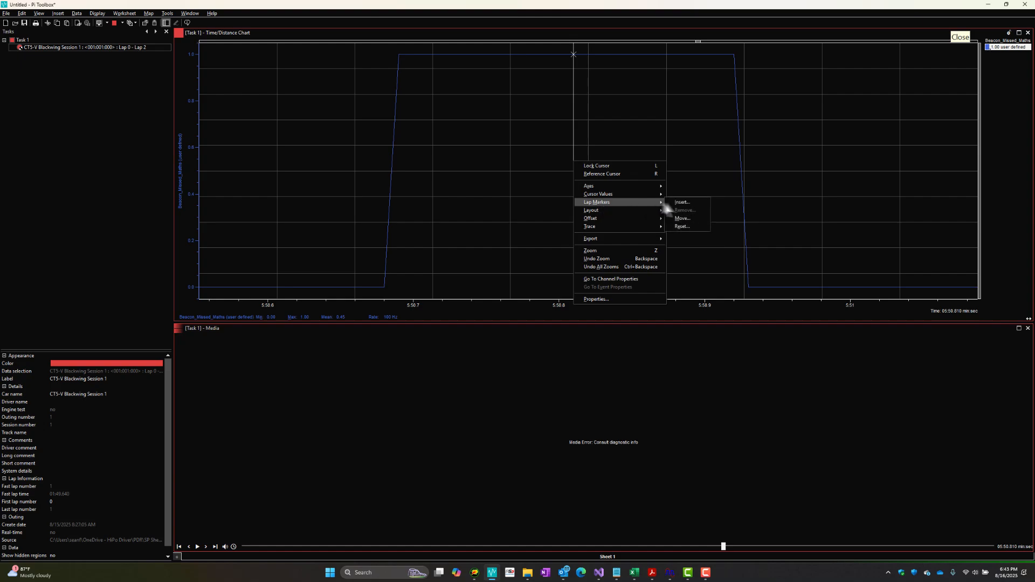
pyautogui.click(681, 202)
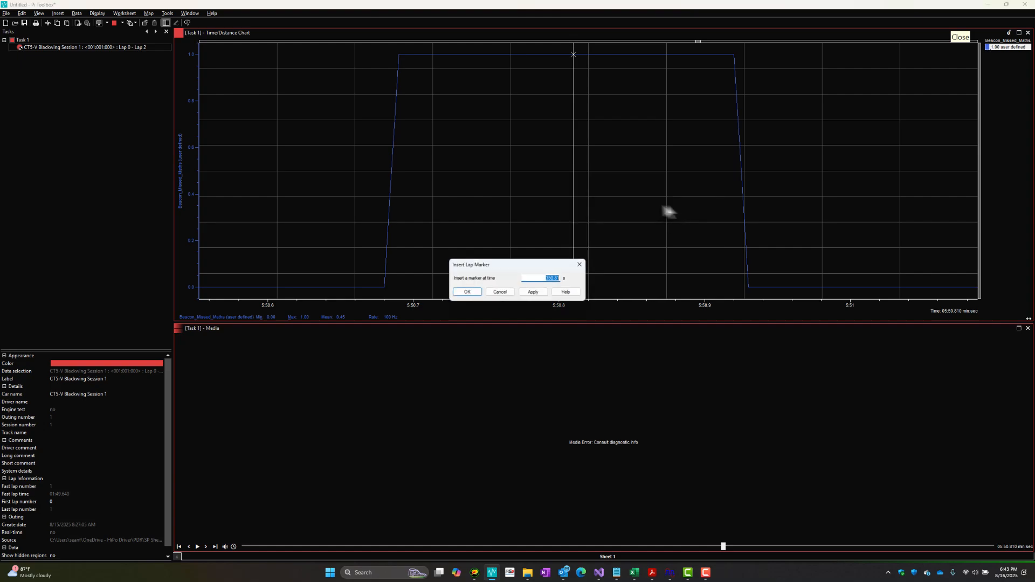
pyautogui.click(467, 291)
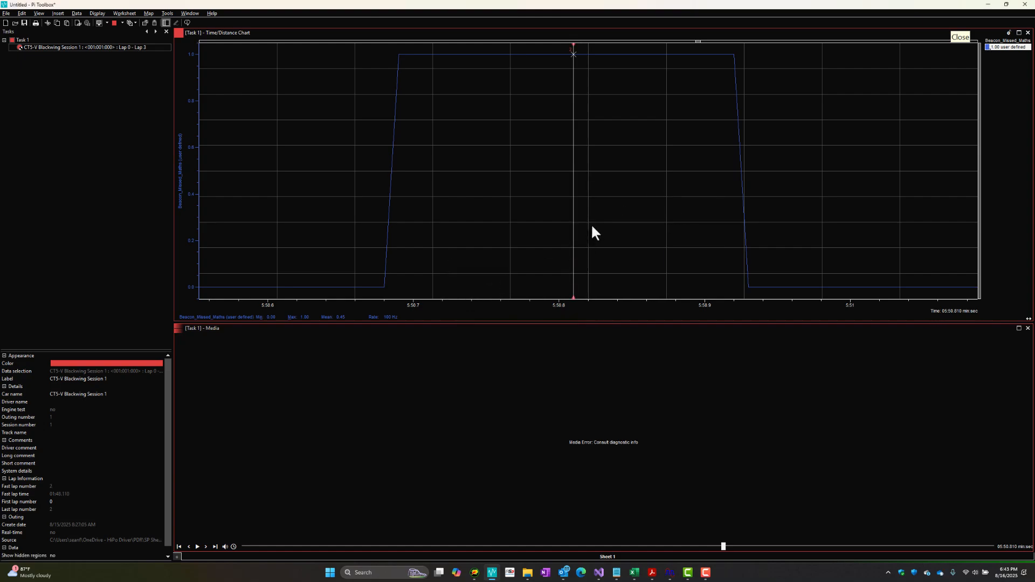
# - Insert a lap marker in the middle of the fourth Beacon_Missed_Maths pulse, at 456.85 s
pyautogui.scroll(-5, 591, 222)
pyautogui.scroll(-2, 665, 207)
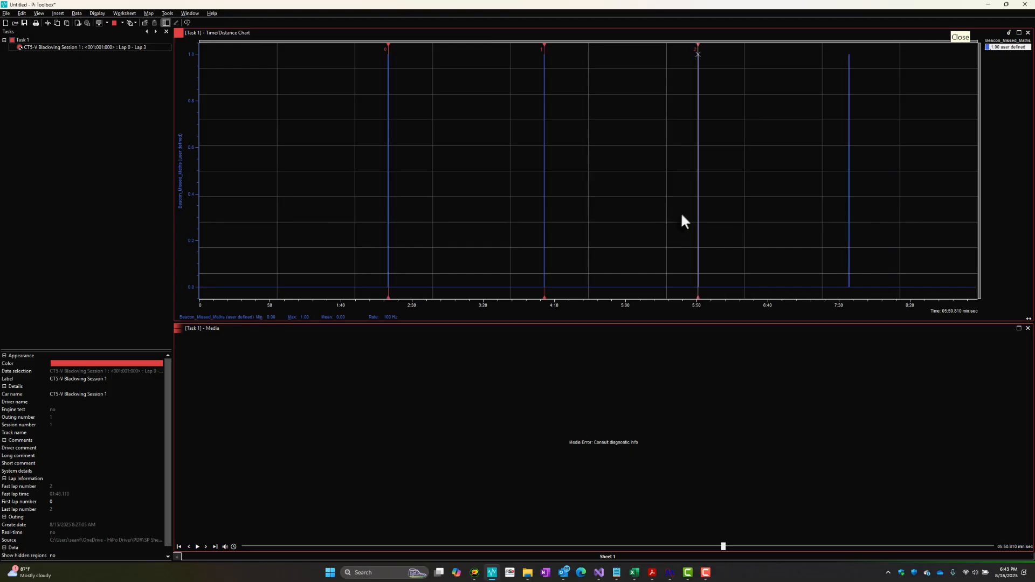
pyautogui.click(848, 182)
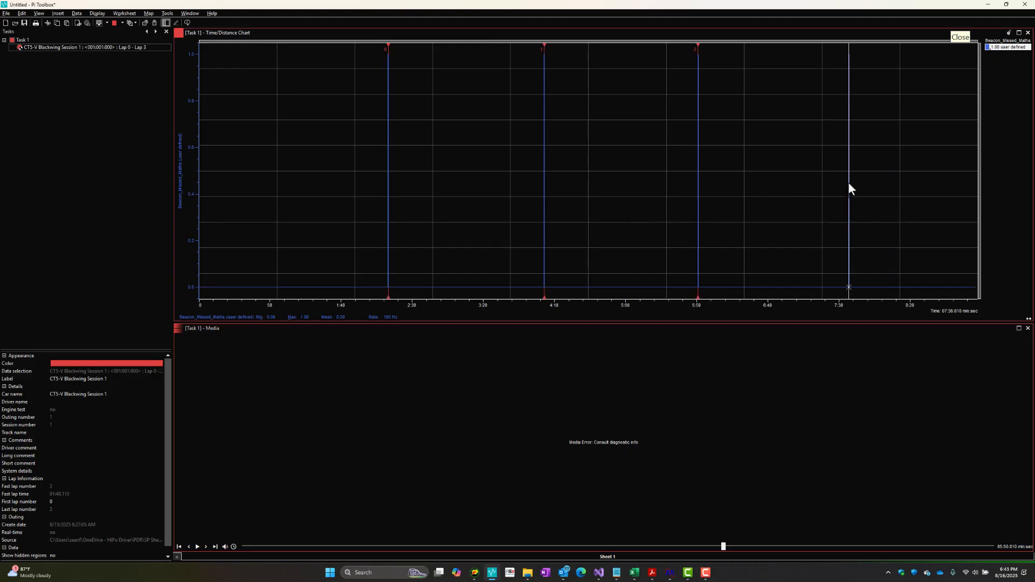
pyautogui.scroll(5, 841, 186)
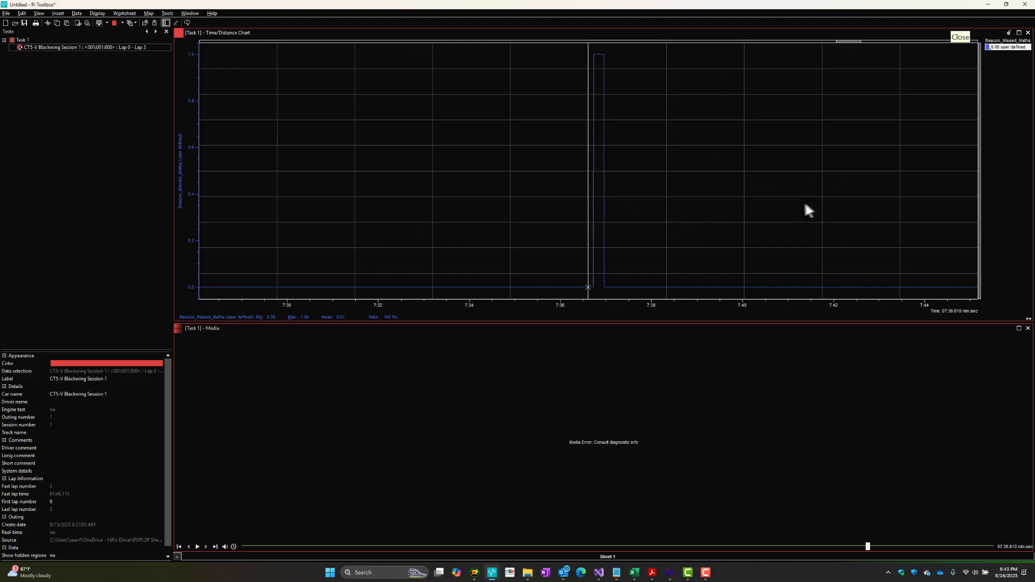
pyautogui.click(764, 198)
pyautogui.scroll(1, 738, 217)
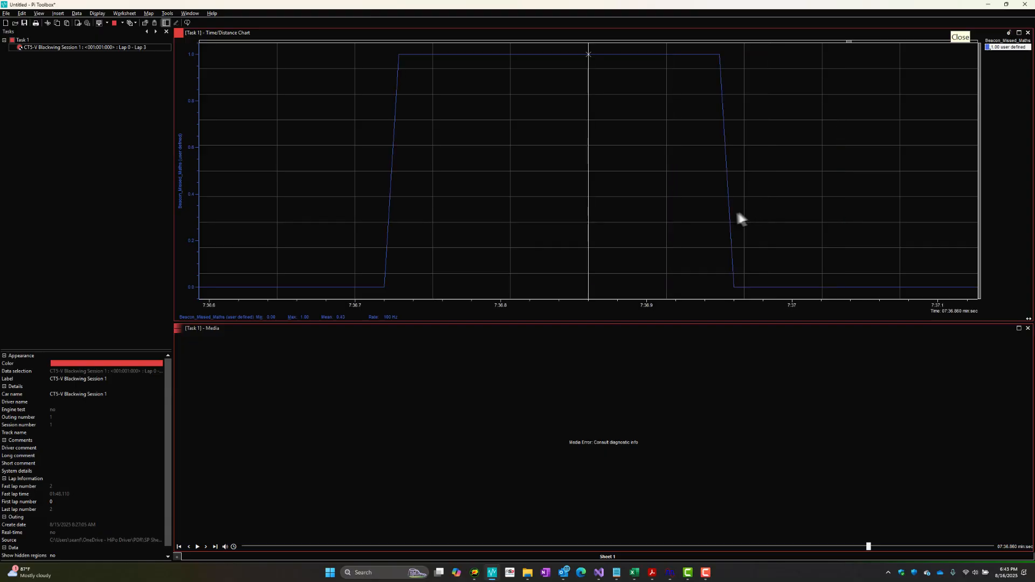
pyautogui.click(574, 225)
pyautogui.rightClick(576, 225)
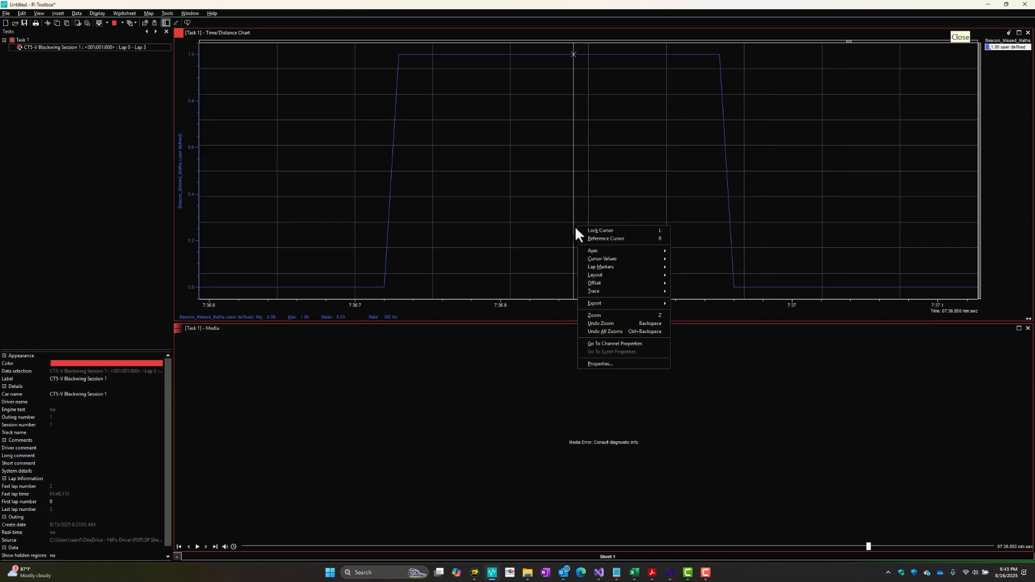
pyautogui.moveTo(587, 251)
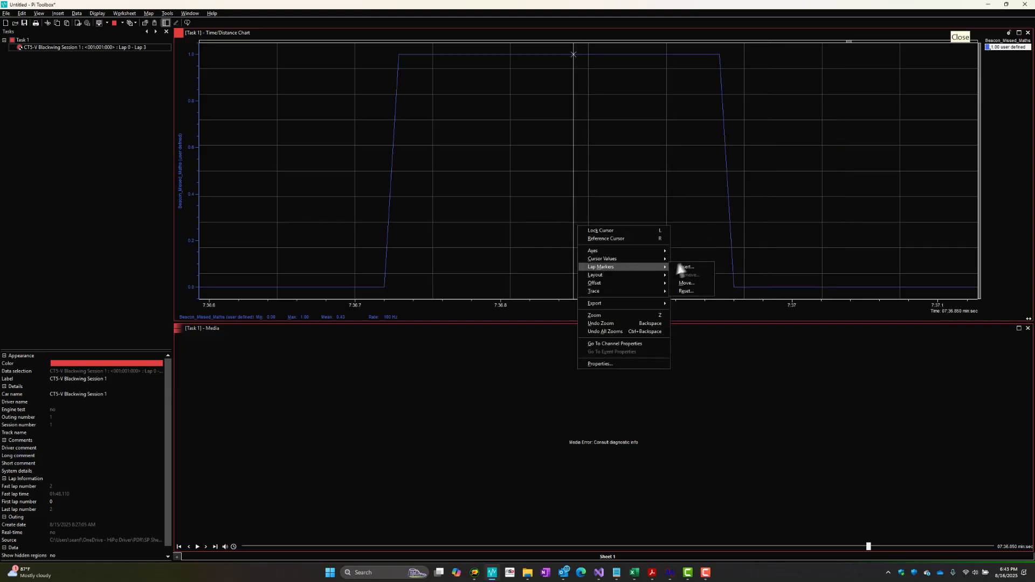
pyautogui.click(686, 270)
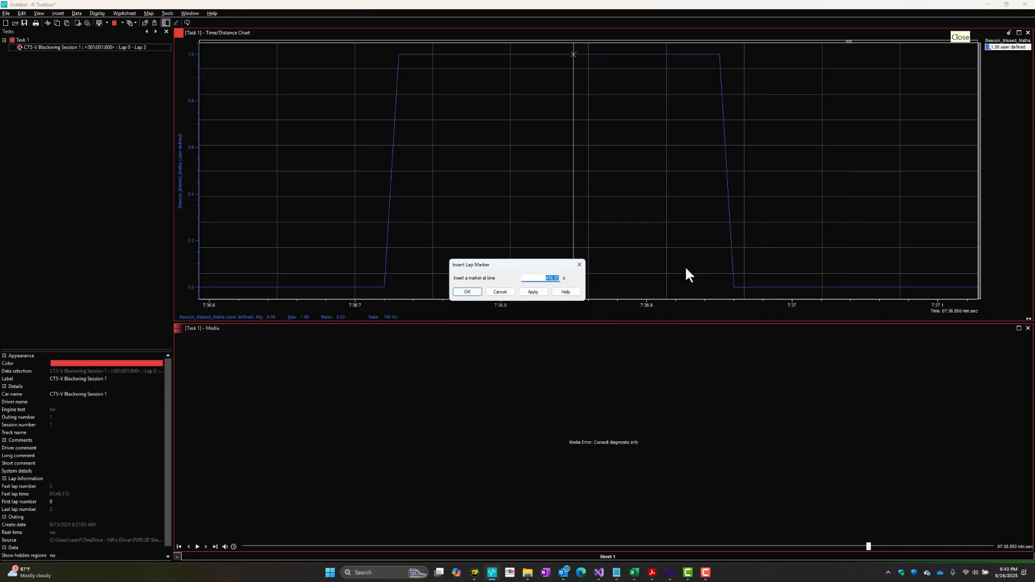
pyautogui.click(467, 291)
pyautogui.click(532, 253)
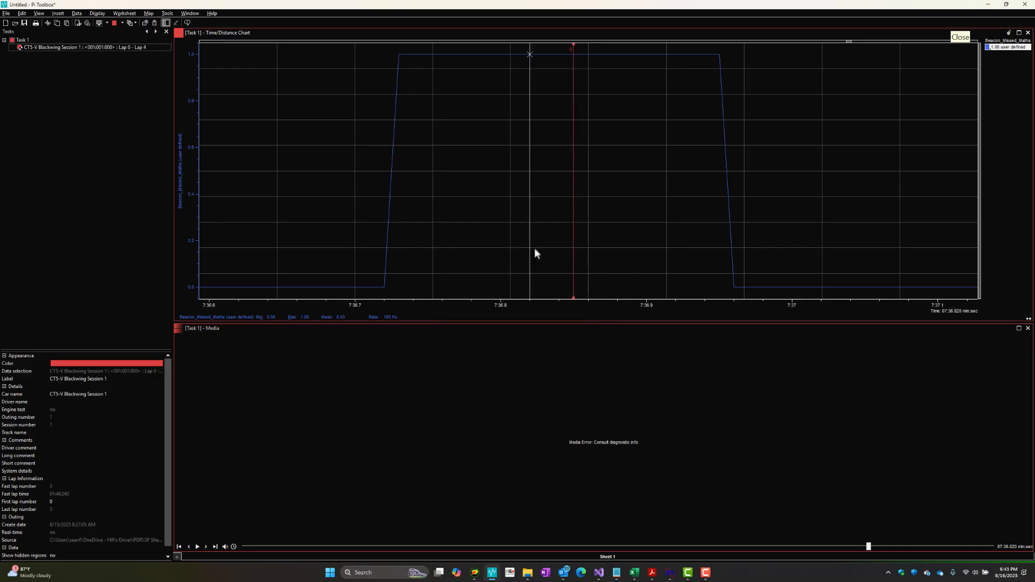
pyautogui.scroll(-2, 556, 245)
pyautogui.scroll(-8, 562, 243)
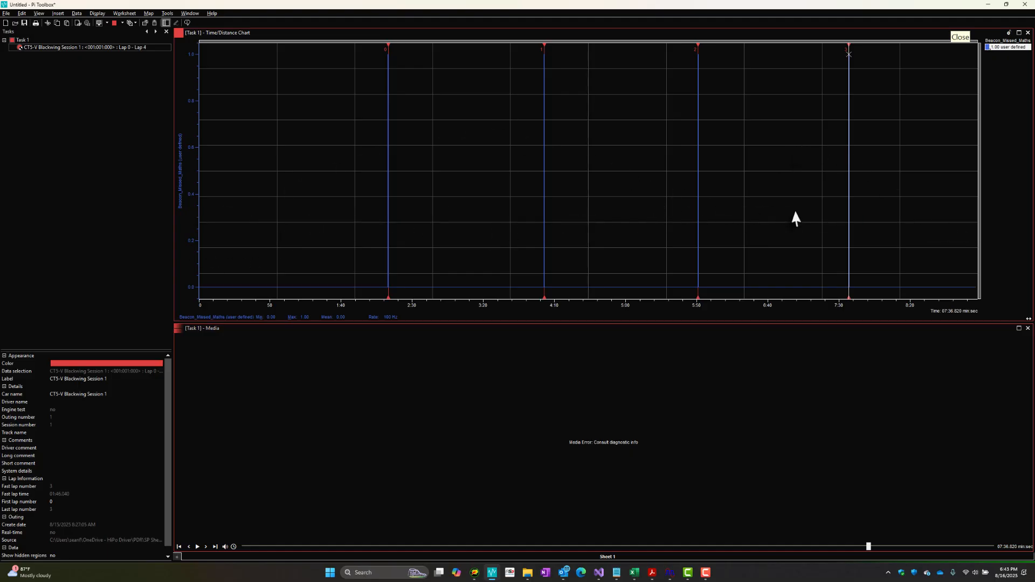
# - Limit the Task 1 outing's region selection to Lap 3
pyautogui.rightClick(90, 47)
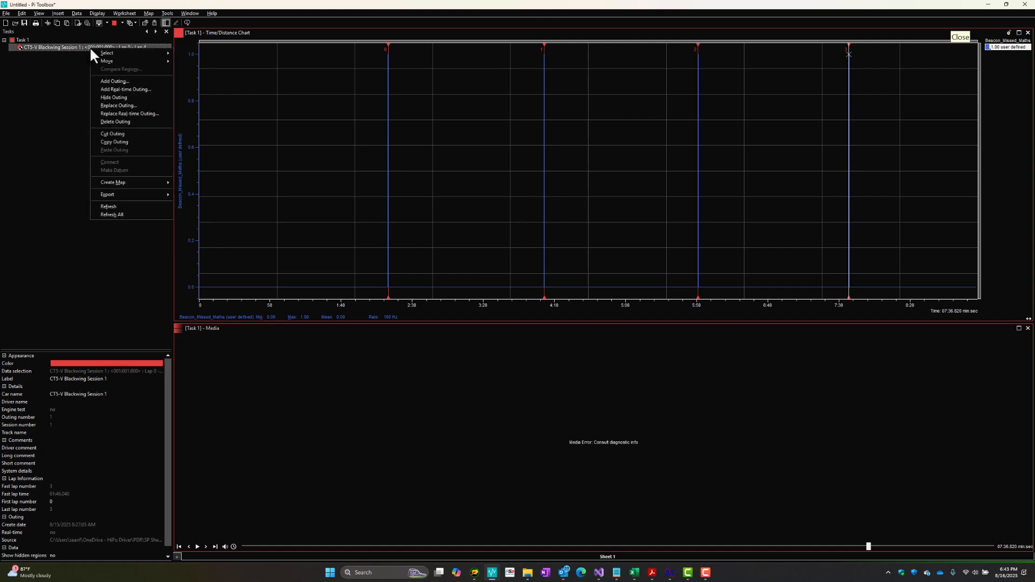
pyautogui.moveTo(109, 51)
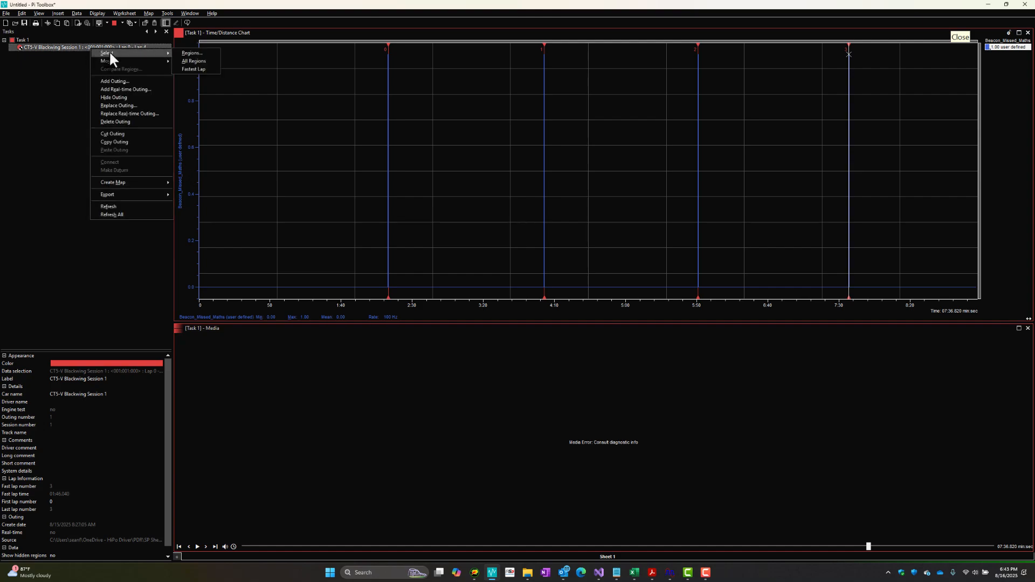
pyautogui.click(190, 52)
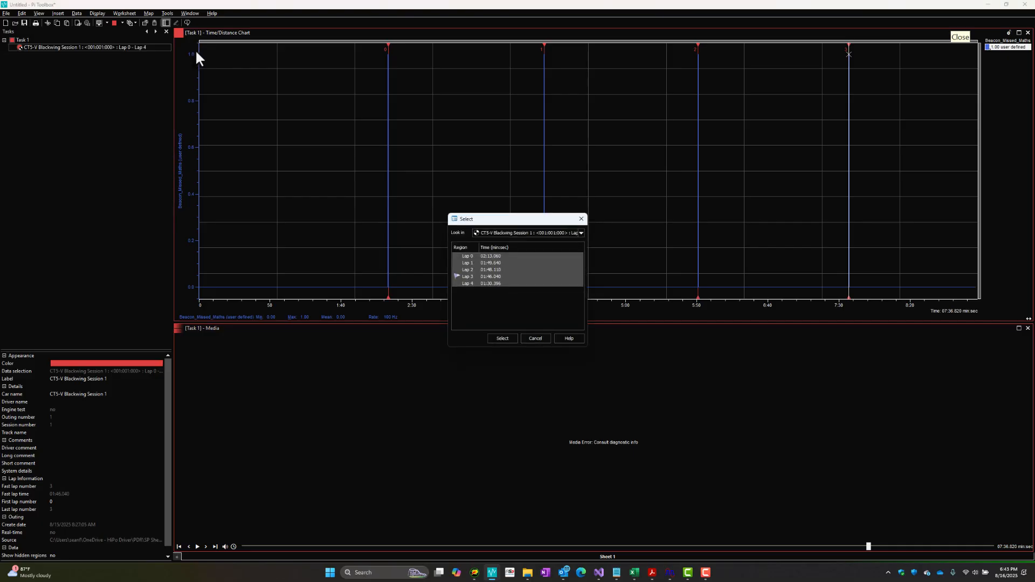
pyautogui.click(497, 275)
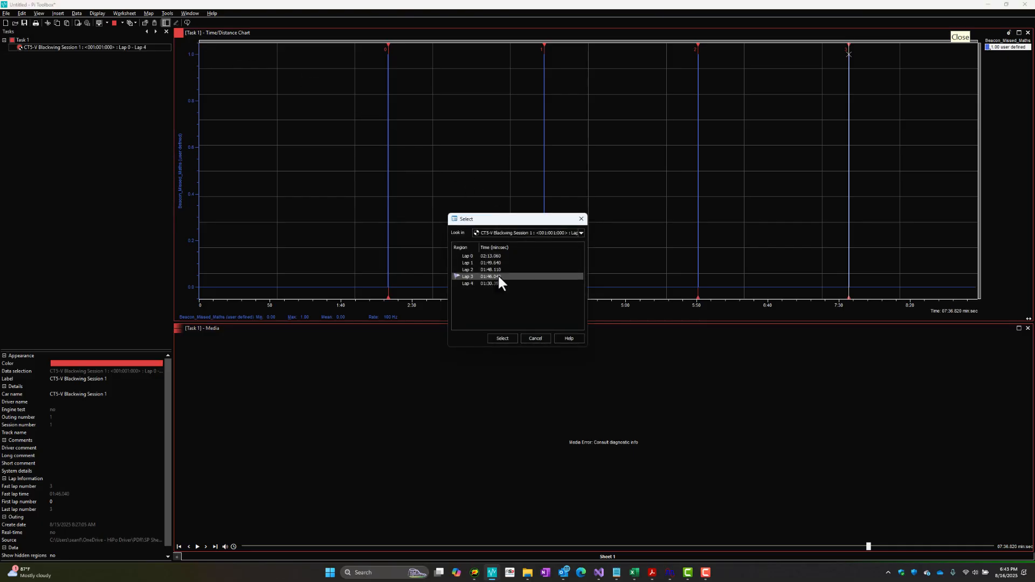
pyautogui.click(503, 339)
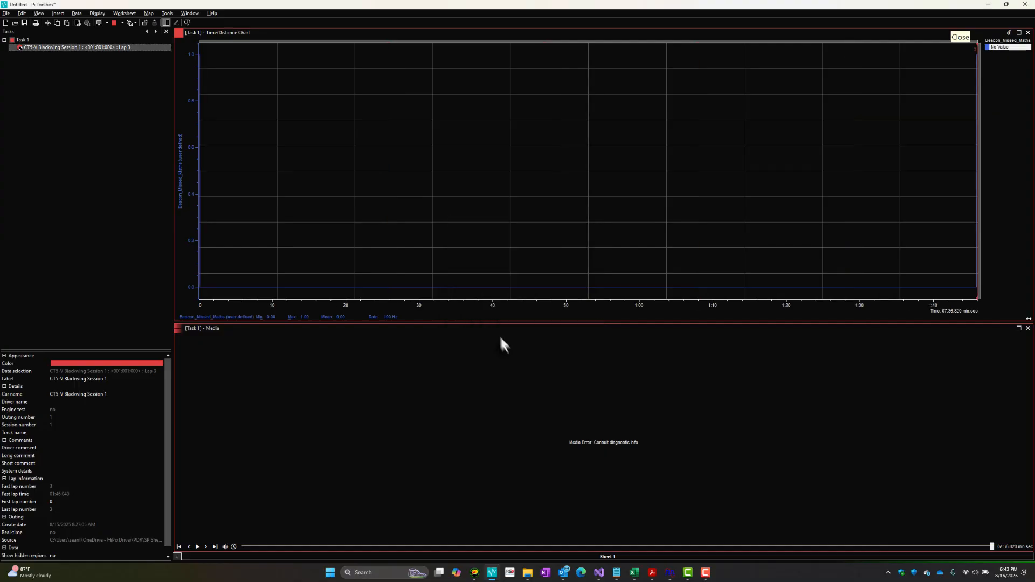
# - Add the Accelerator and Brake channels to the Time/Distance Chart
pyautogui.doubleClick(311, 279)
pyautogui.scroll(-1, 67, 276)
pyautogui.scroll(-12, 66, 276)
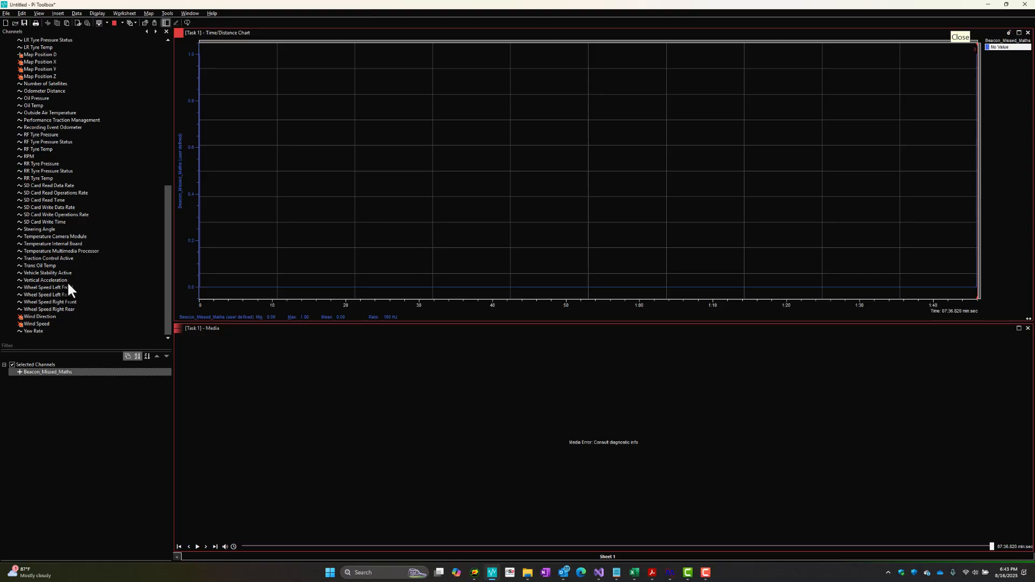
pyautogui.scroll(1, 67, 288)
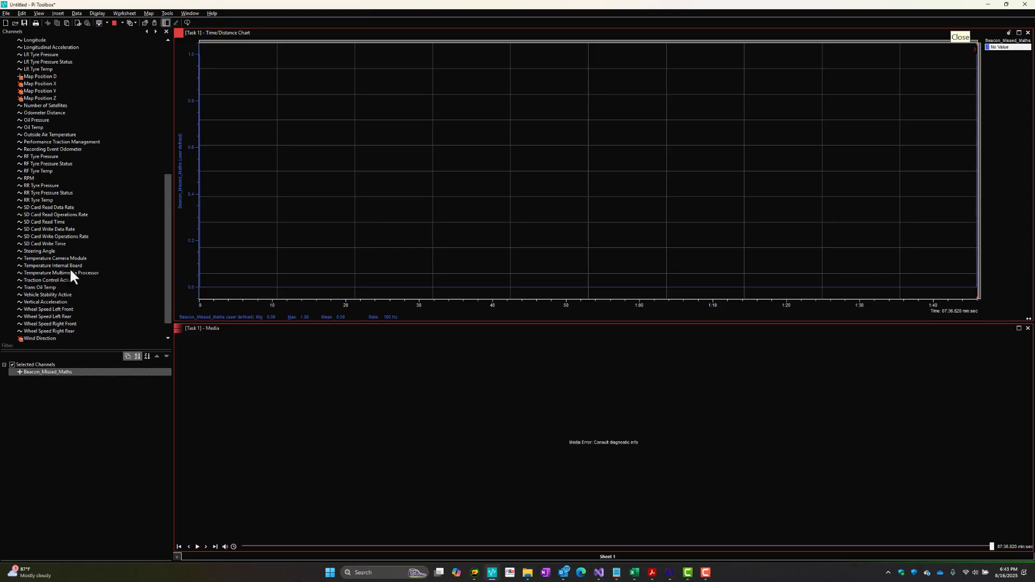
pyautogui.scroll(12, 70, 271)
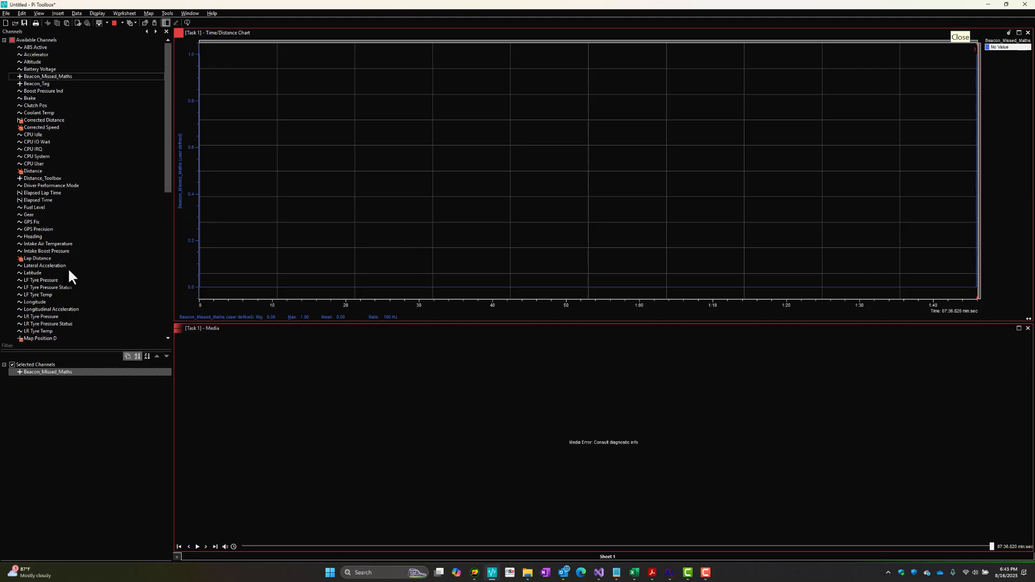
pyautogui.click(29, 55)
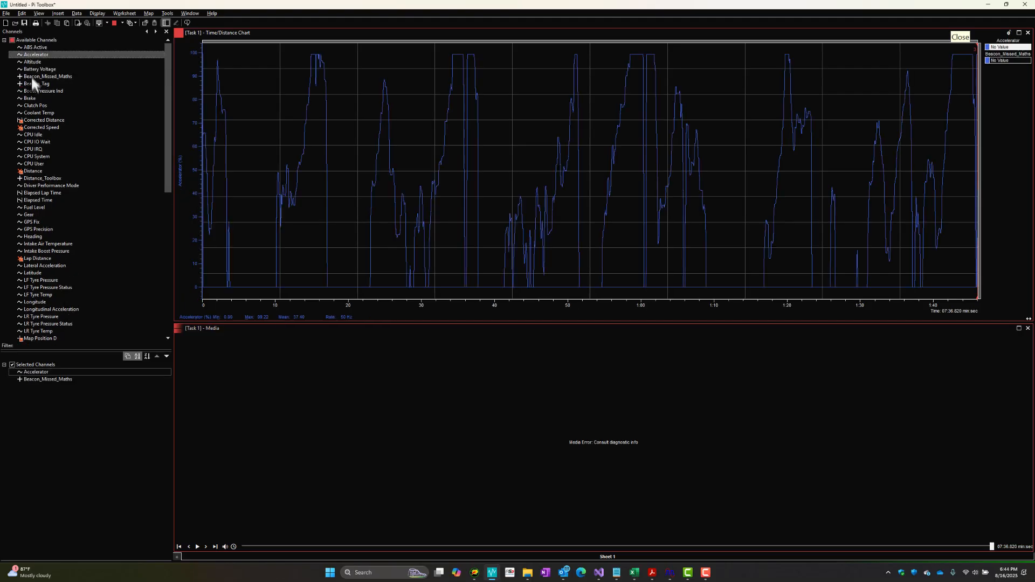
pyautogui.click(31, 99)
pyautogui.scroll(-8, 76, 280)
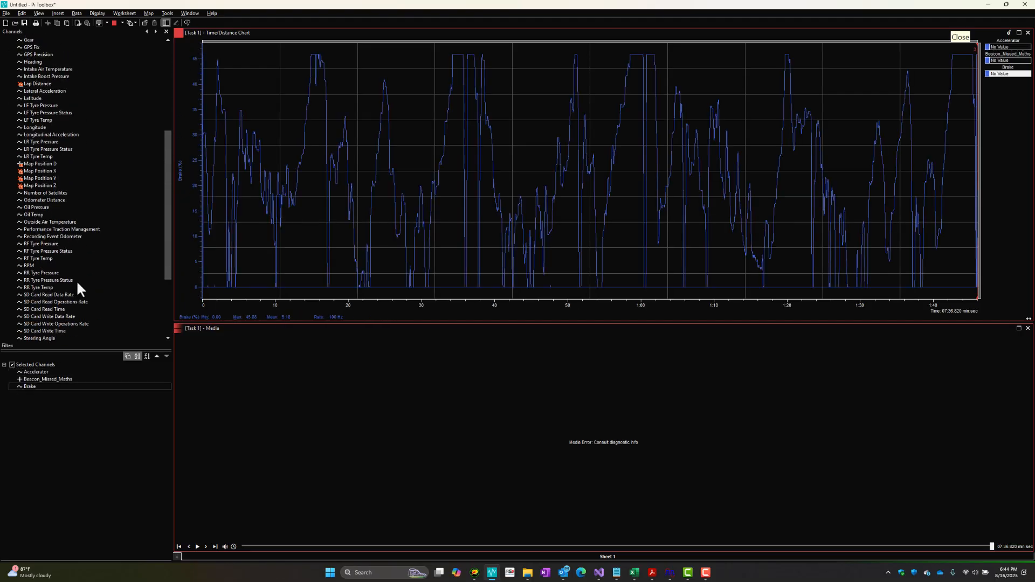
pyautogui.scroll(-3, 76, 279)
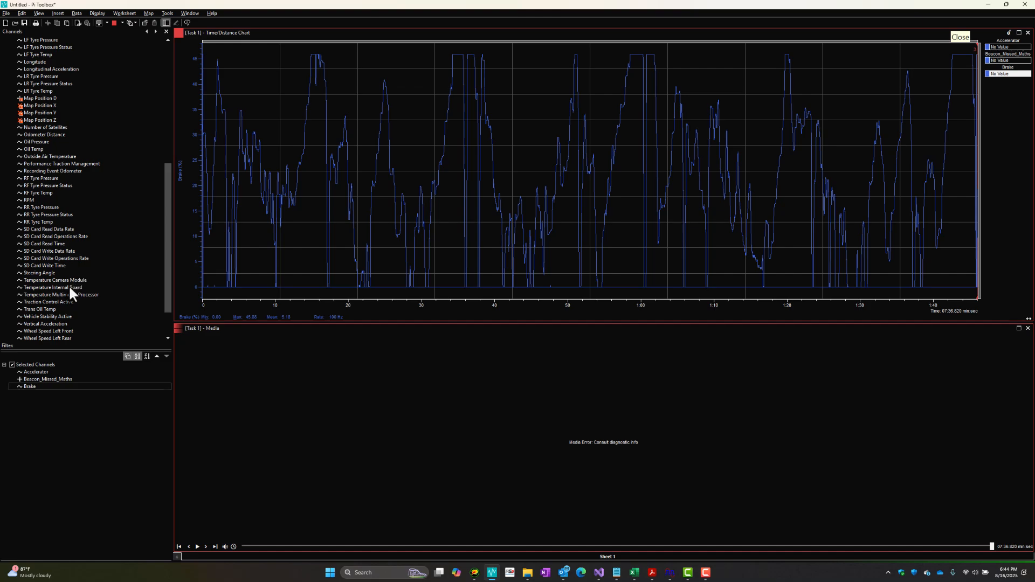
pyautogui.scroll(-2, 67, 285)
pyautogui.scroll(13, 65, 285)
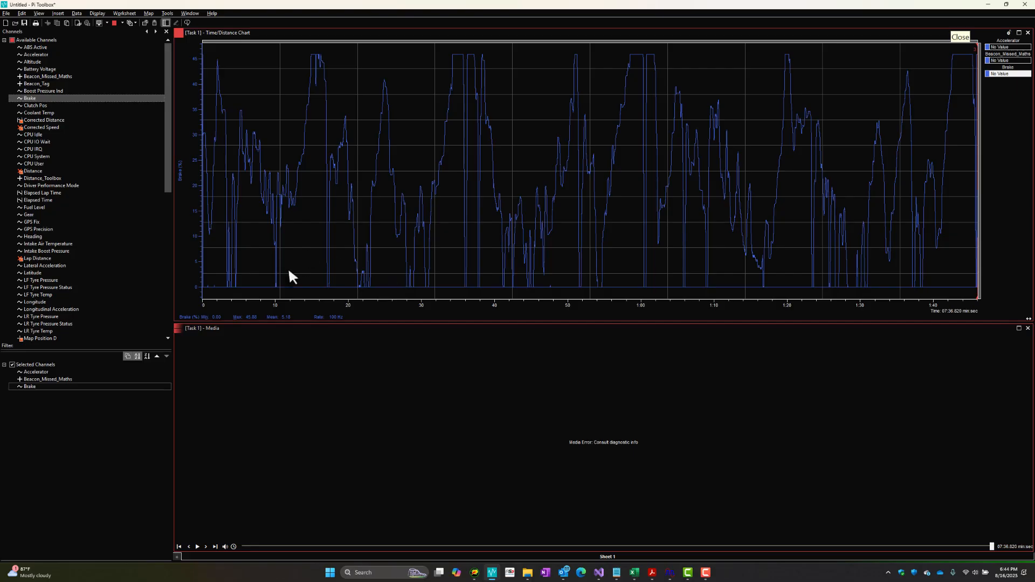
# - Place the chart cursor at about 16 s and remove the Video channel from the Media display's selection
pyautogui.click(319, 260)
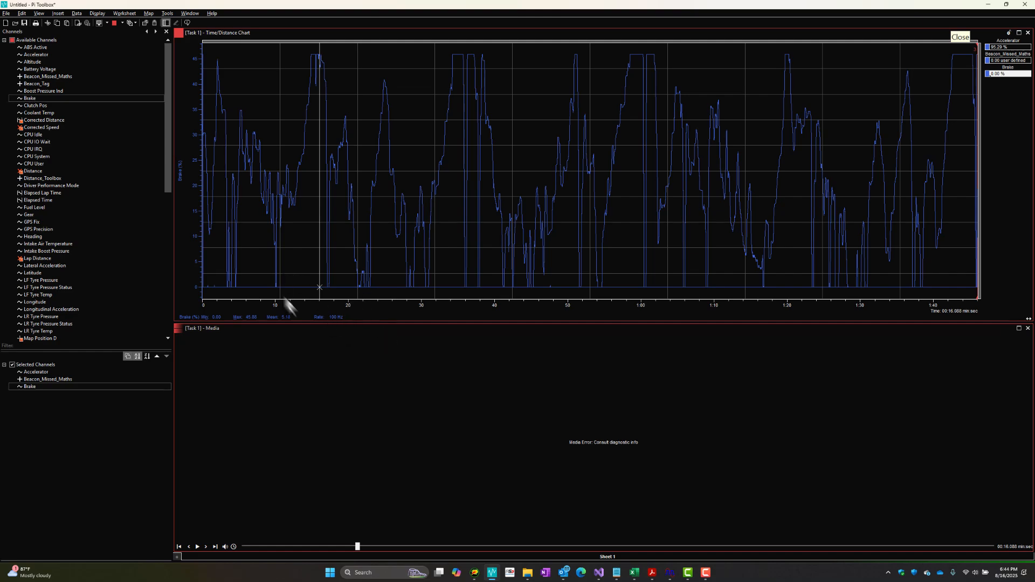
pyautogui.click(310, 336)
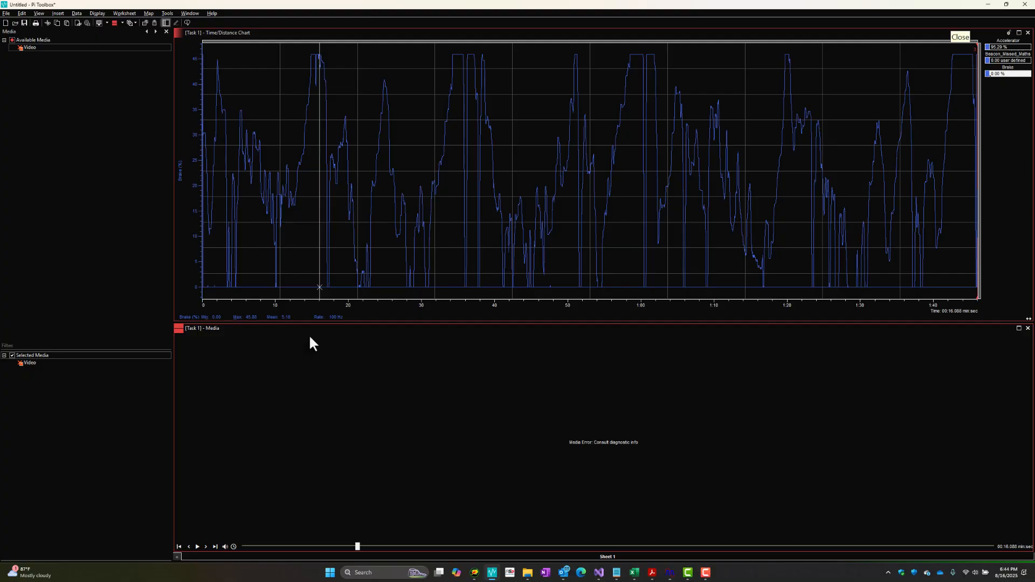
pyautogui.doubleClick(36, 364)
pyautogui.click(239, 329)
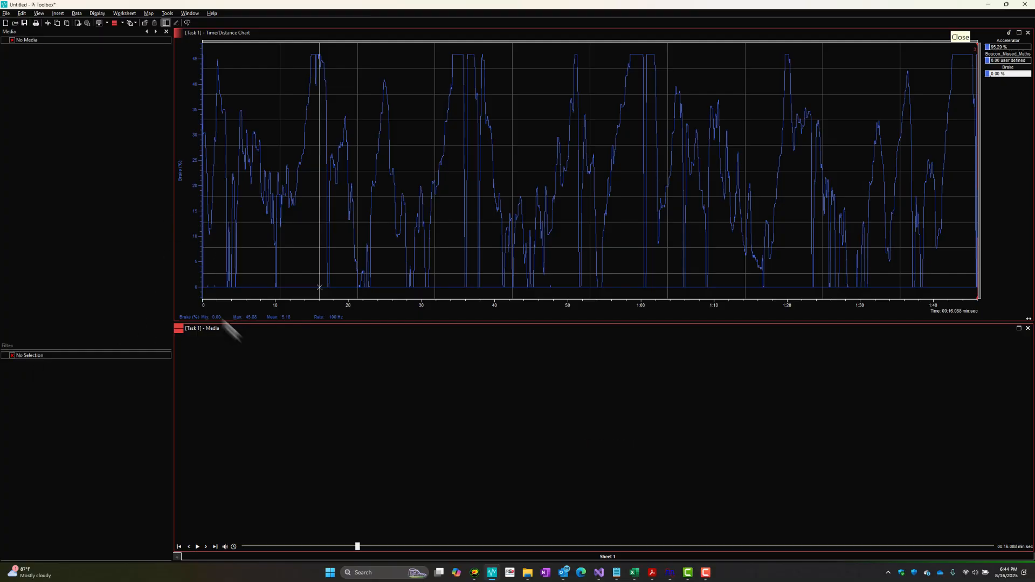
# - Import PDR_0065.mp4 from the Blackwing folder as a new media channel without moving the original file
pyautogui.rightClick(52, 41)
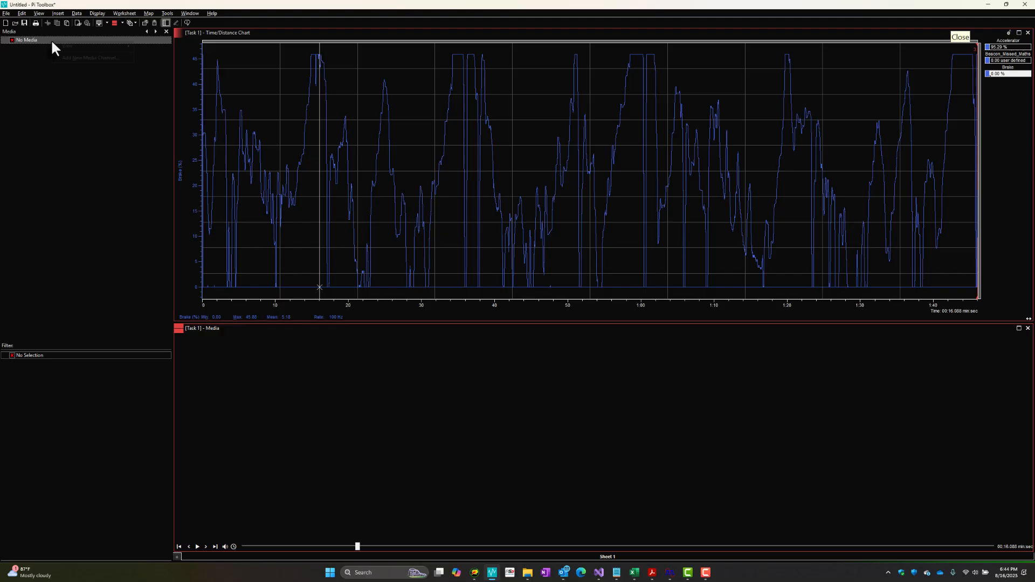
pyautogui.click(65, 57)
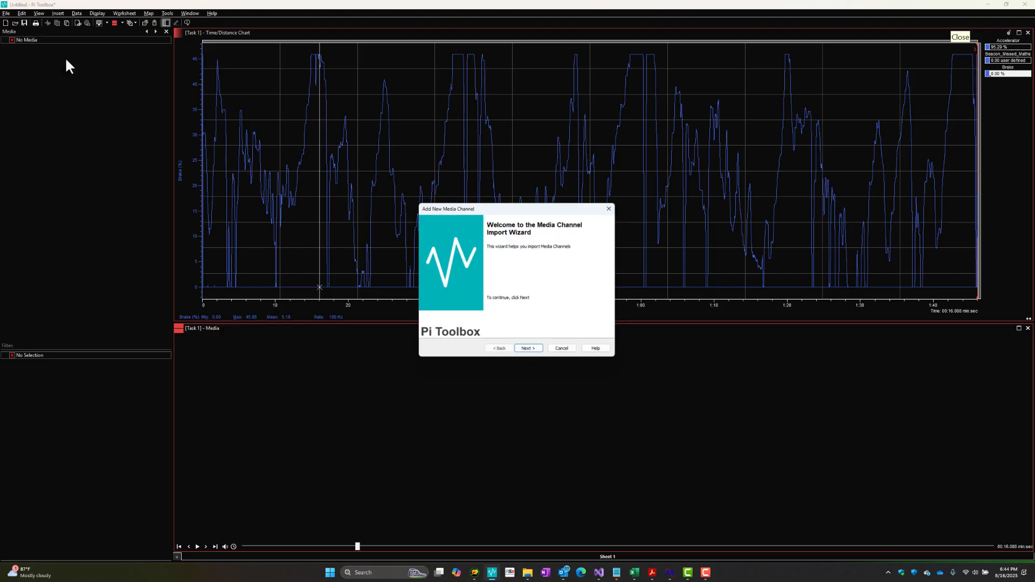
pyautogui.click(529, 350)
pyautogui.click(530, 350)
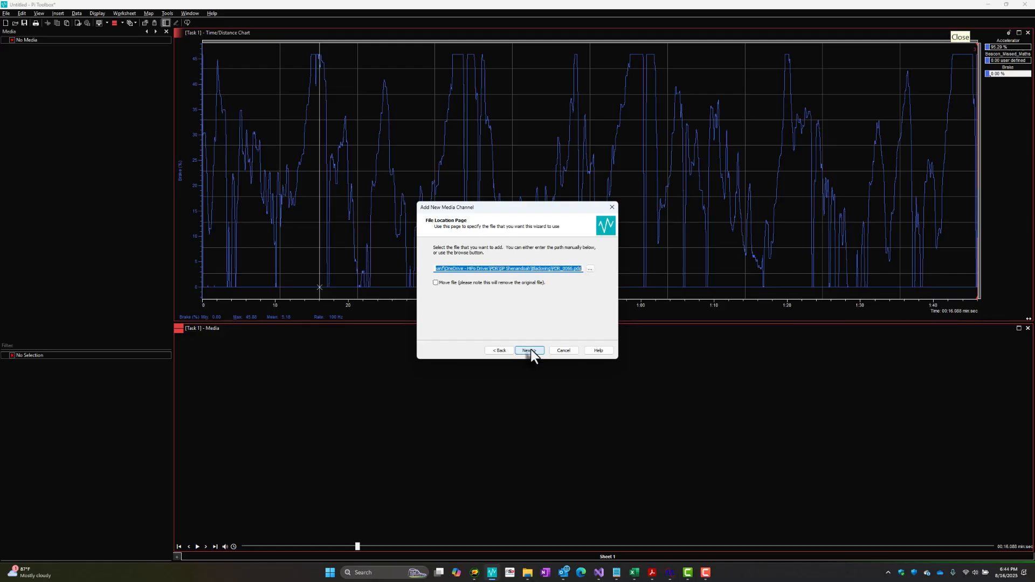
pyautogui.click(590, 269)
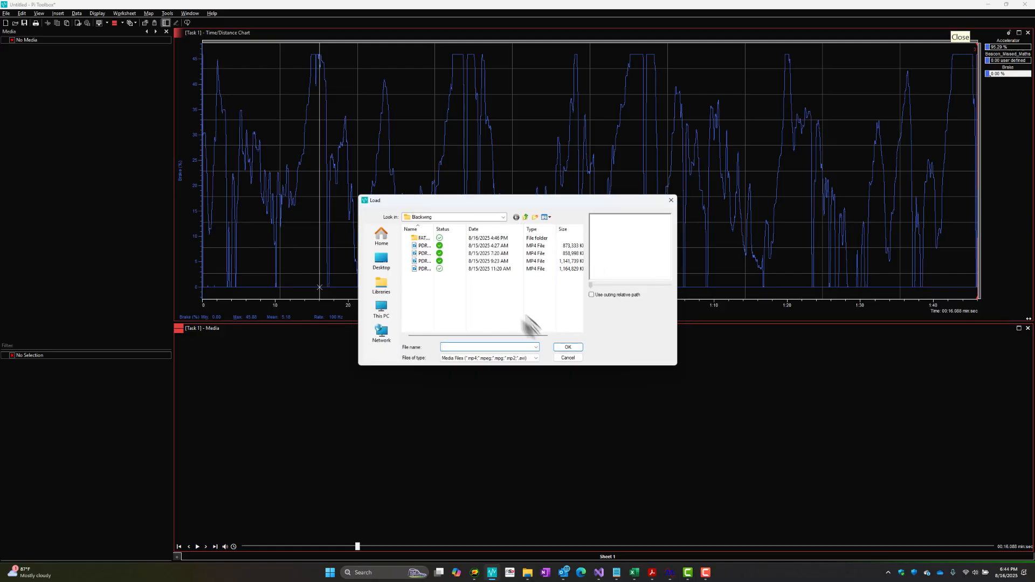
pyautogui.click(480, 247)
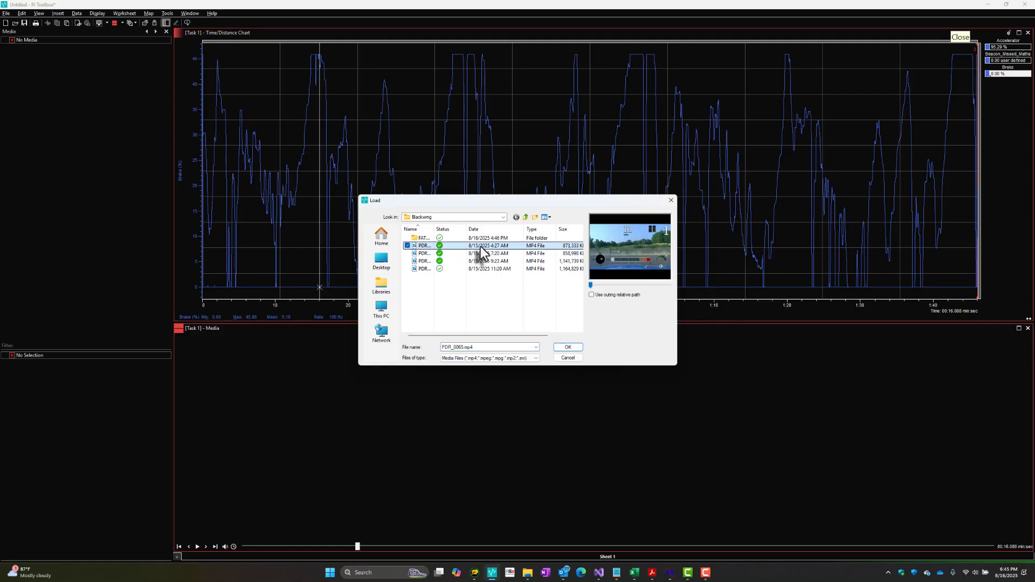
pyautogui.click(568, 348)
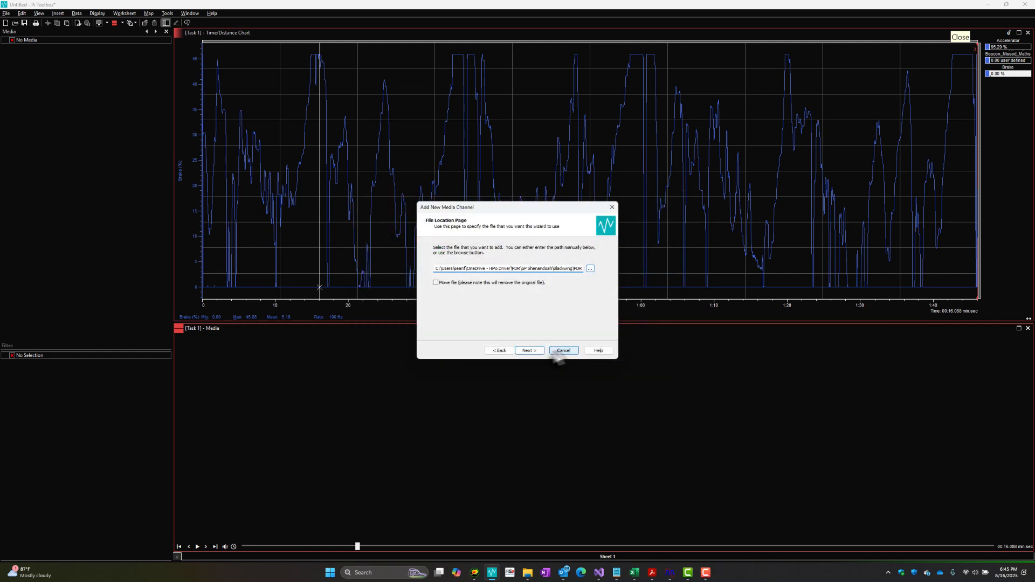
pyautogui.click(532, 351)
pyautogui.click(533, 351)
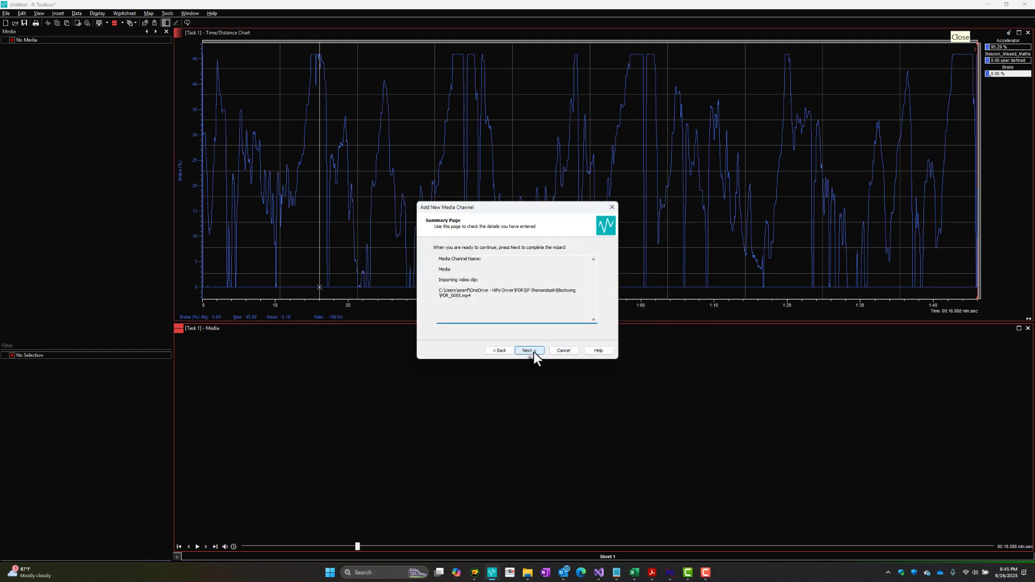
pyautogui.click(534, 351)
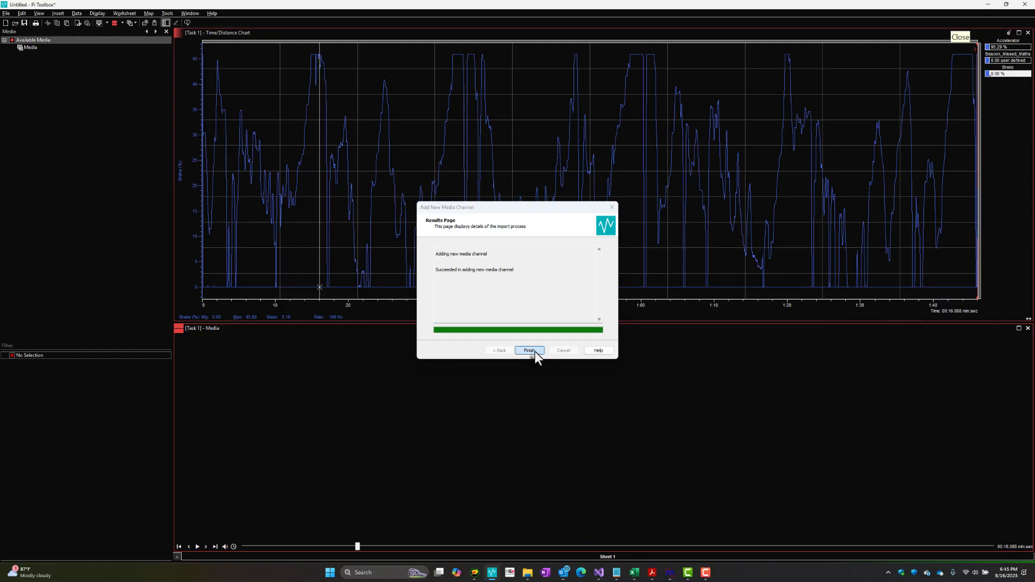
pyautogui.click(529, 350)
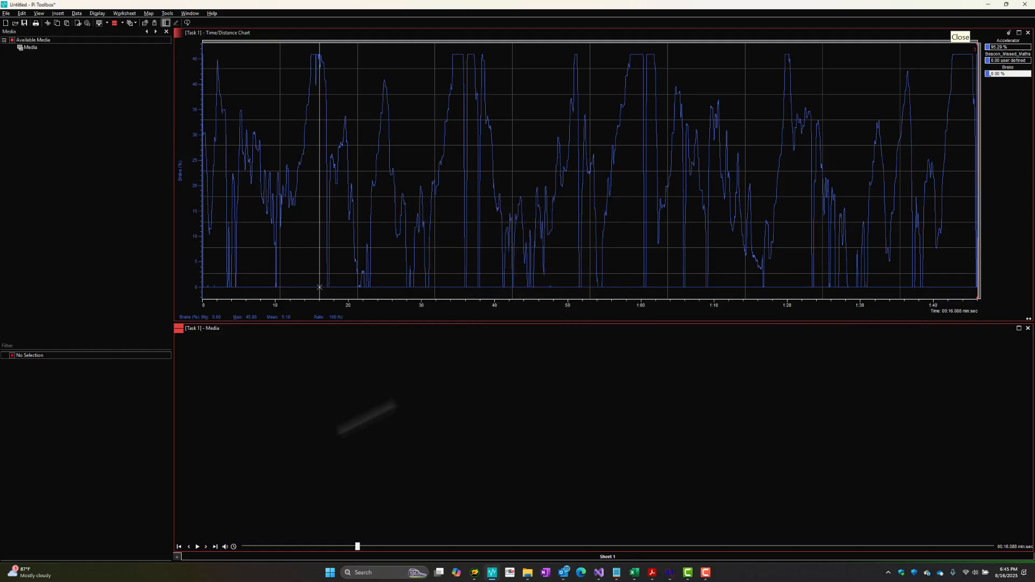
# - Place the chart cursor at several points in the lap, including about 15.6 s and 35.6 s, to check the Media display
pyautogui.click(360, 262)
pyautogui.click(456, 265)
pyautogui.click(317, 226)
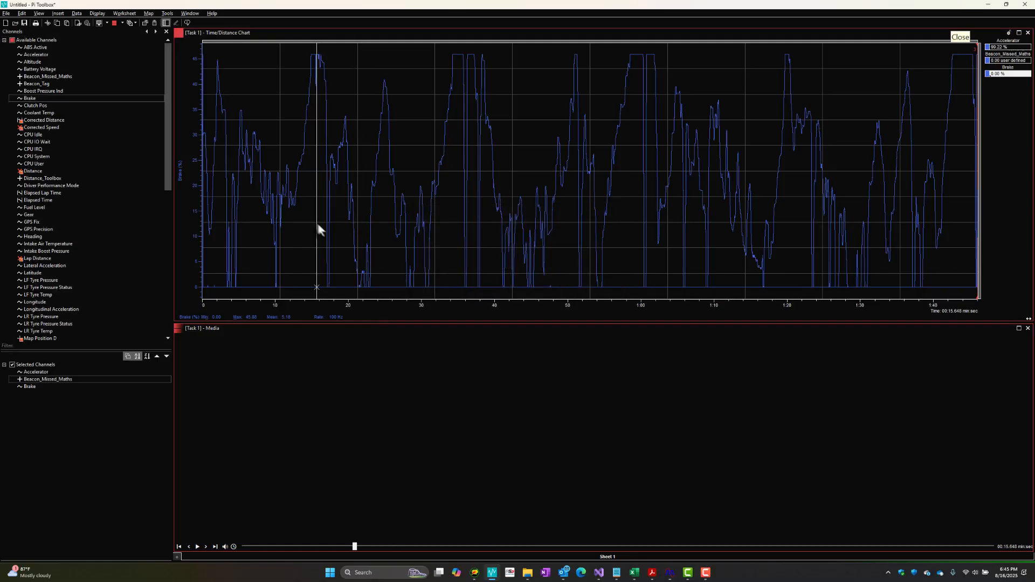
pyautogui.click(384, 392)
pyautogui.click(462, 264)
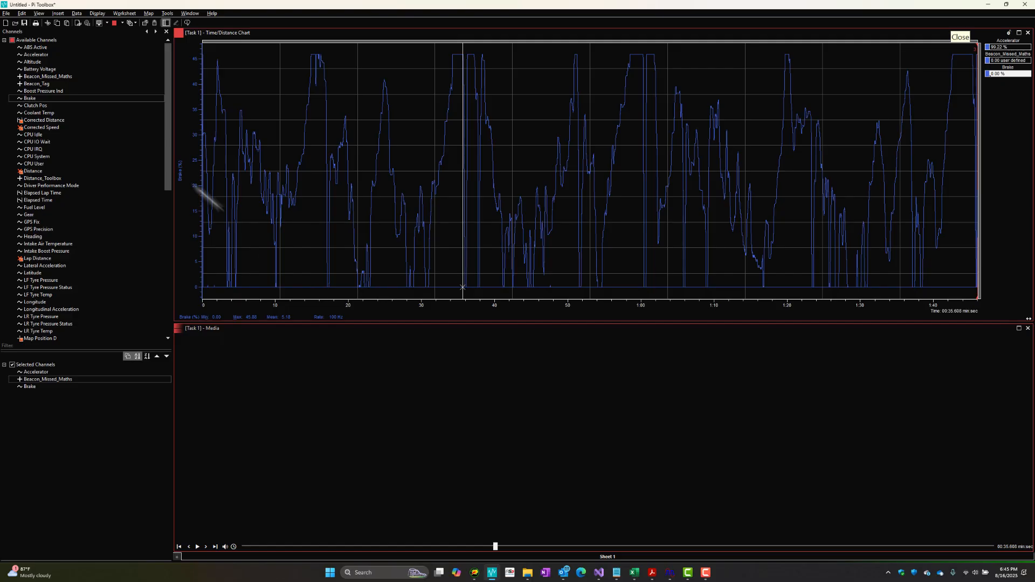
# - Close the blank Media display below the Time/Distance Chart
pyautogui.click(247, 371)
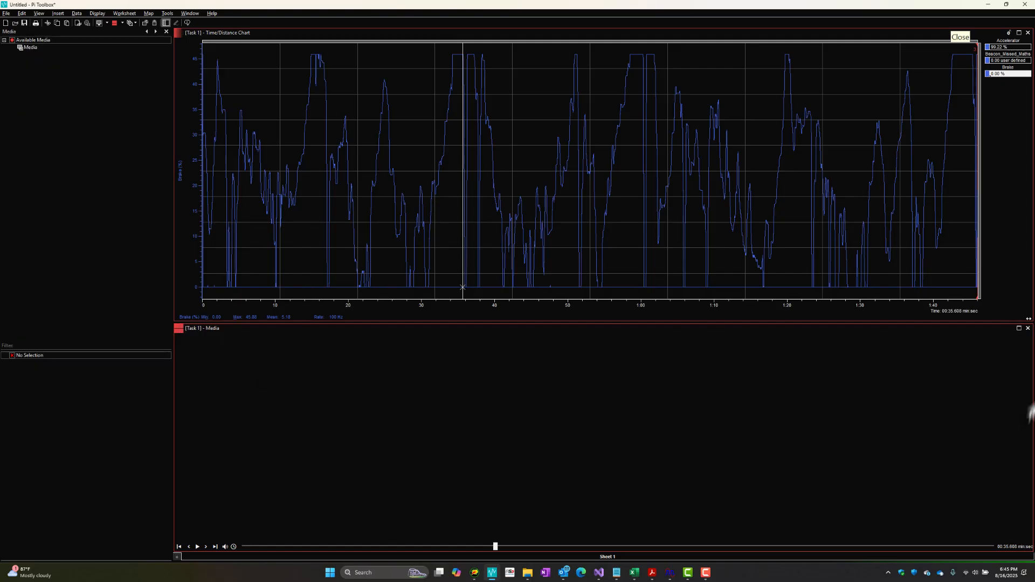
pyautogui.click(1027, 328)
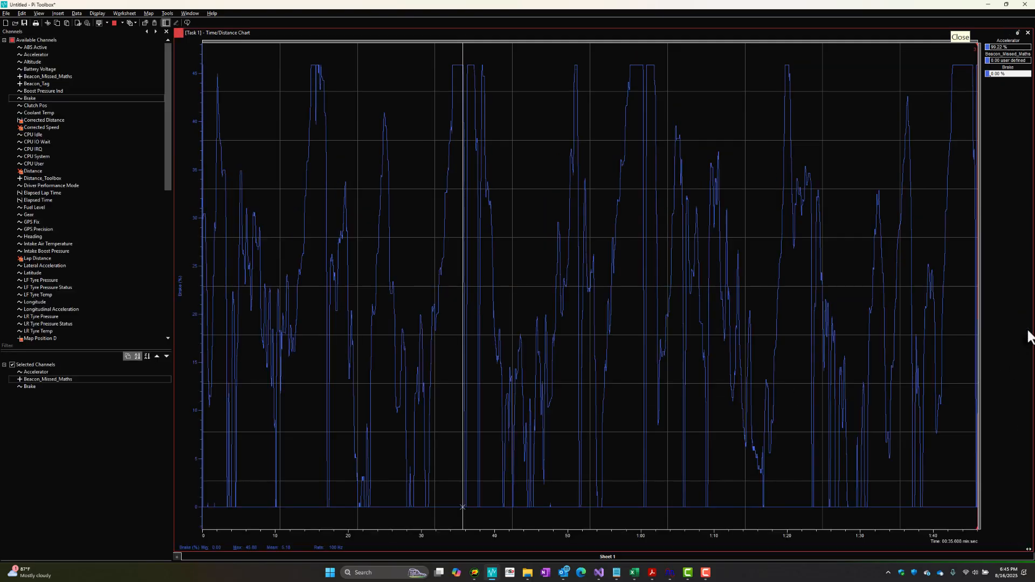
pyautogui.click(174, 556)
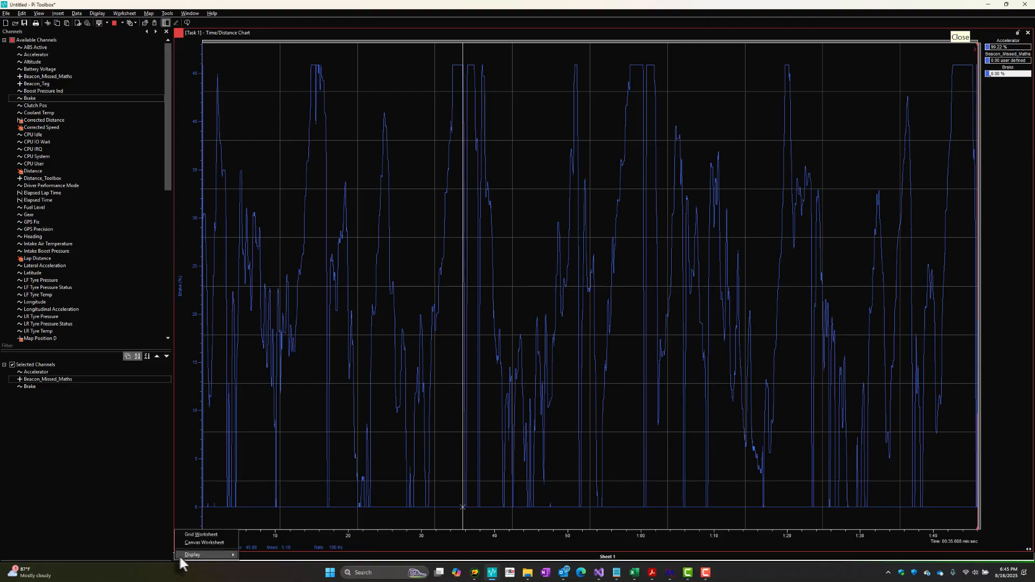
pyautogui.moveTo(189, 554)
pyautogui.click(250, 549)
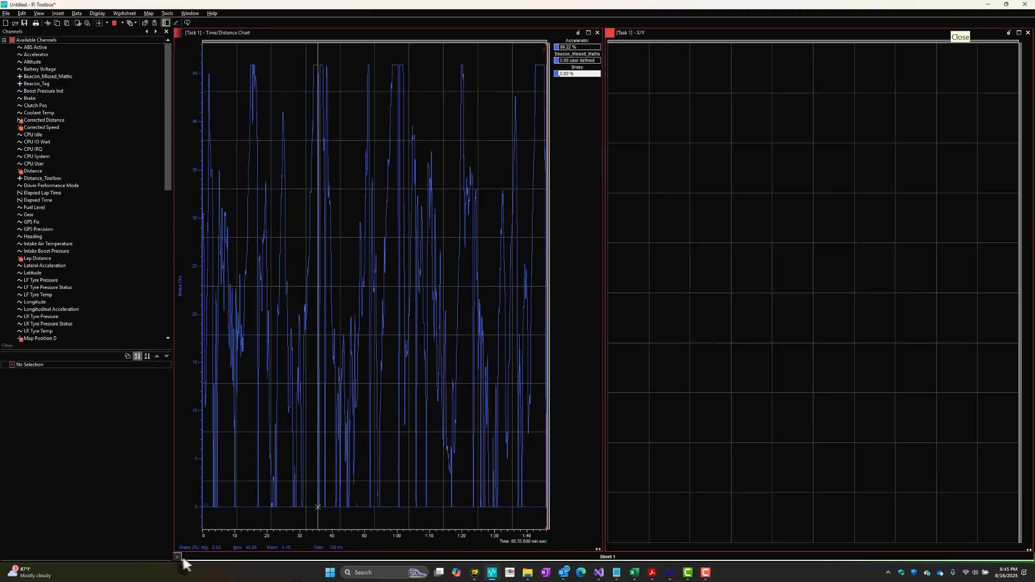
pyautogui.click(1027, 33)
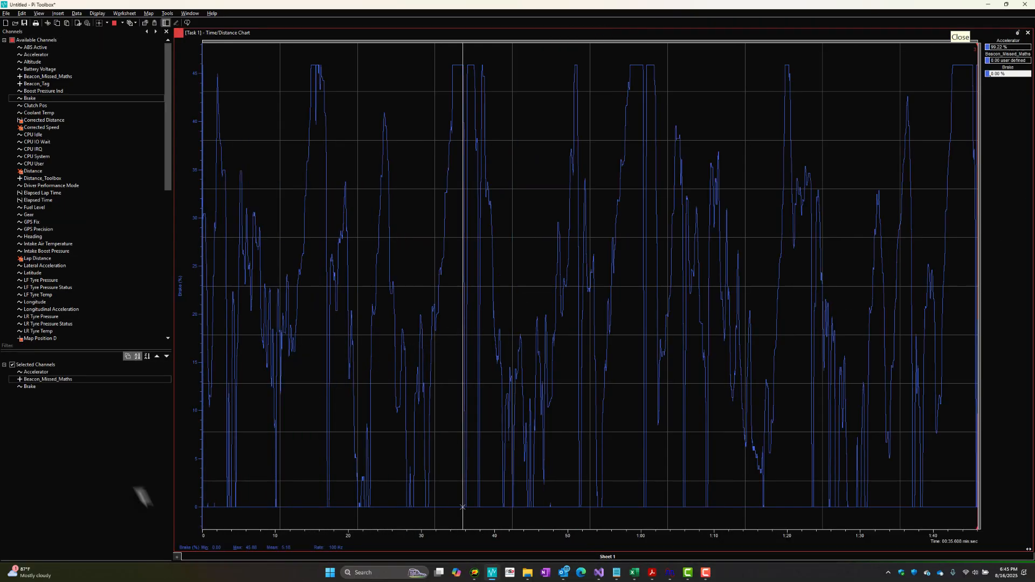
# - Add a new Media display showing the Media channel and dock it below the Time/Distance Chart
pyautogui.click(175, 557)
pyautogui.moveTo(189, 554)
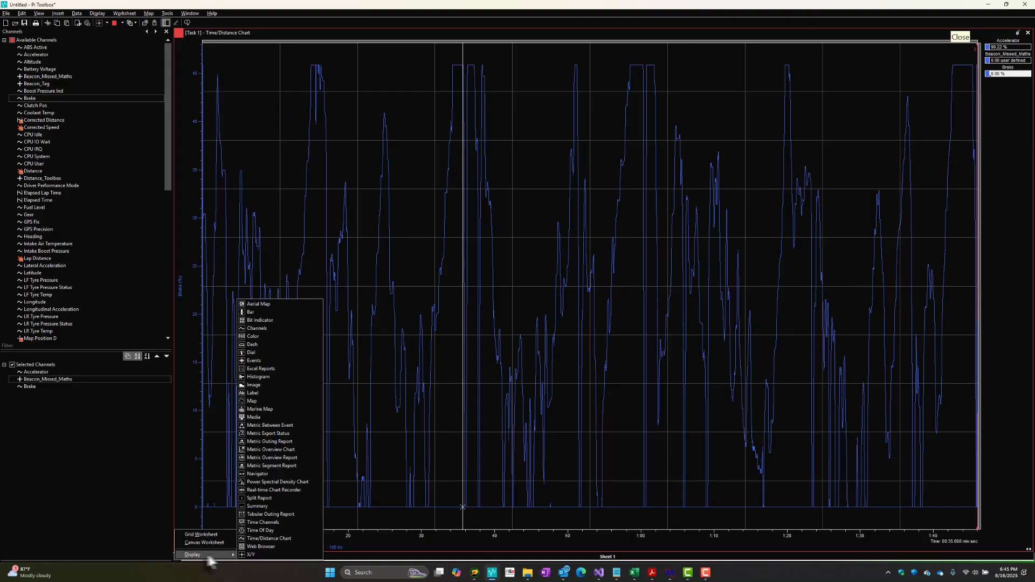
pyautogui.click(276, 416)
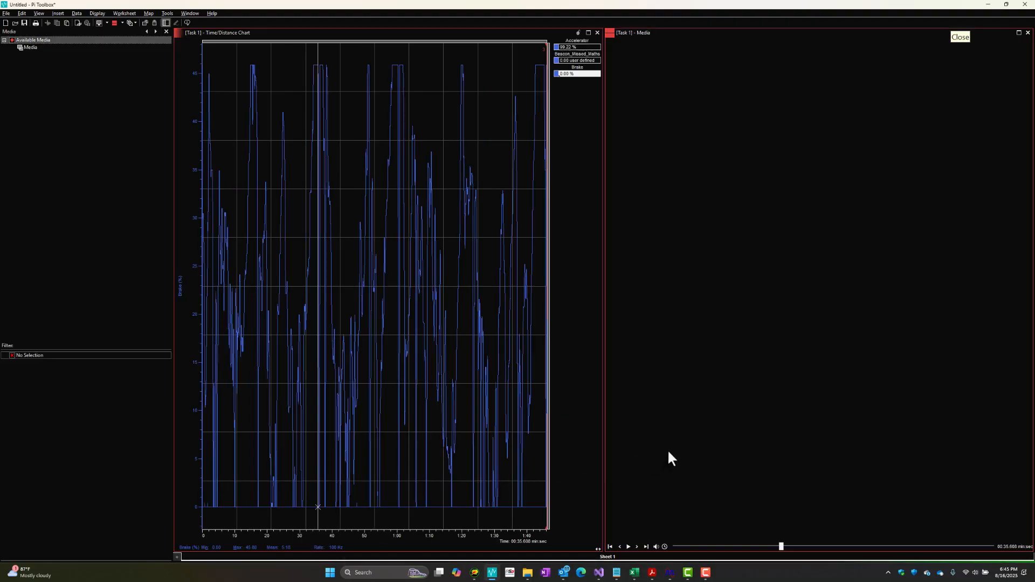
pyautogui.click(40, 48)
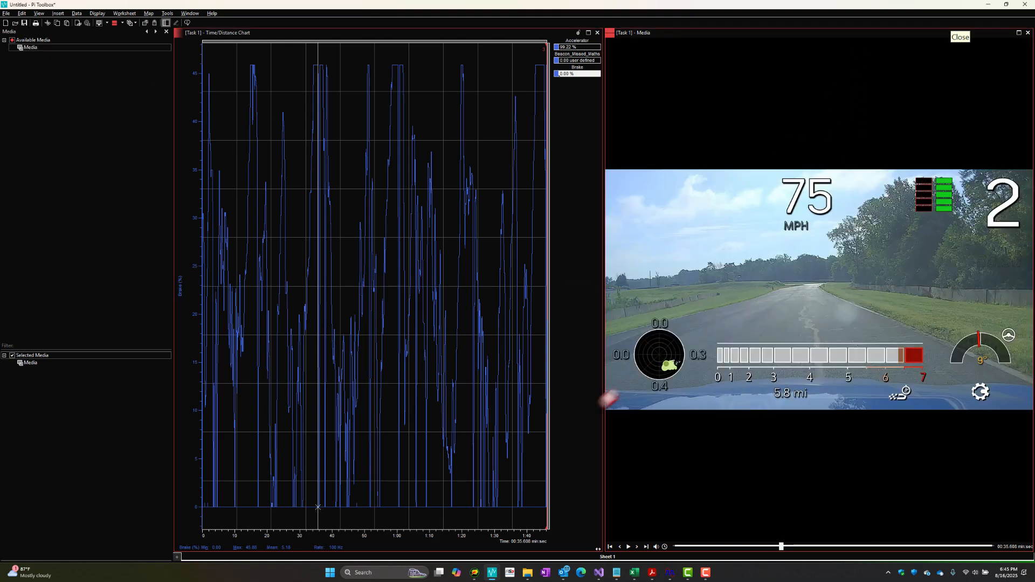
pyautogui.moveTo(634, 32); pyautogui.dragTo(483, 480)
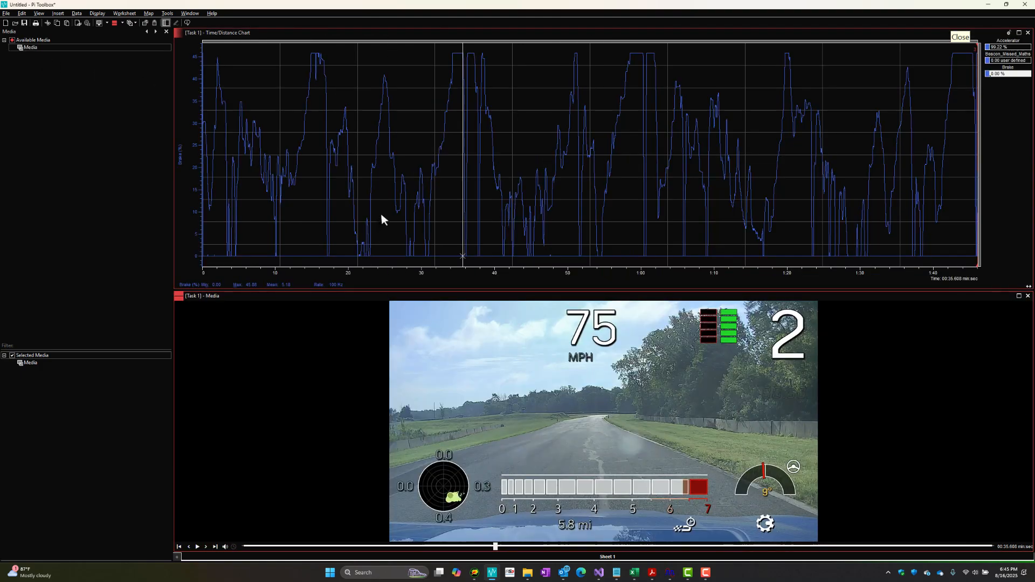
# - Place the chart cursor at points across the lap, including about 1:40, 14 s and 33 s, to check the video against the traces
pyautogui.click(381, 220)
pyautogui.click(304, 217)
pyautogui.click(438, 221)
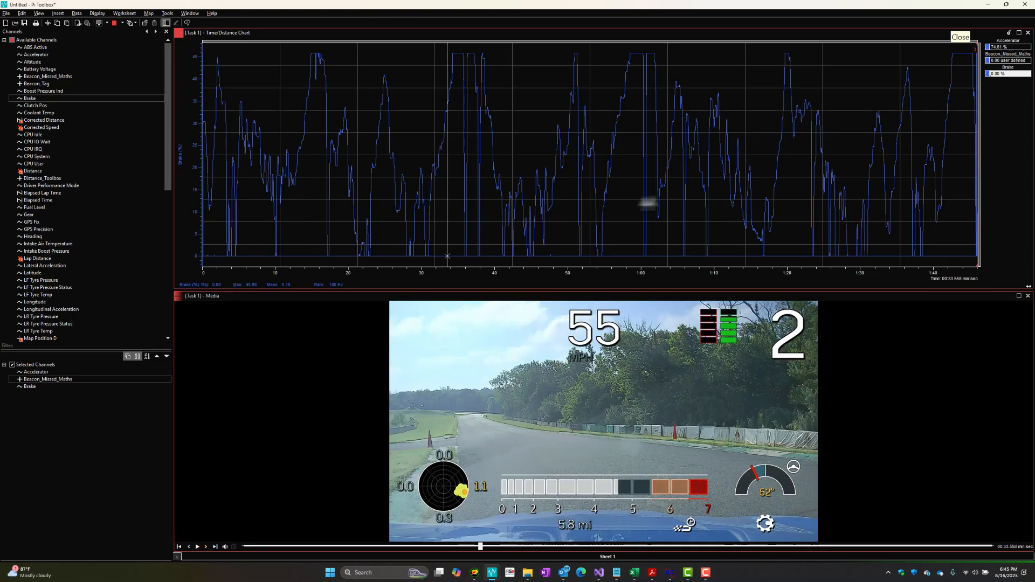
pyautogui.click(670, 205)
pyautogui.click(801, 206)
pyautogui.click(936, 209)
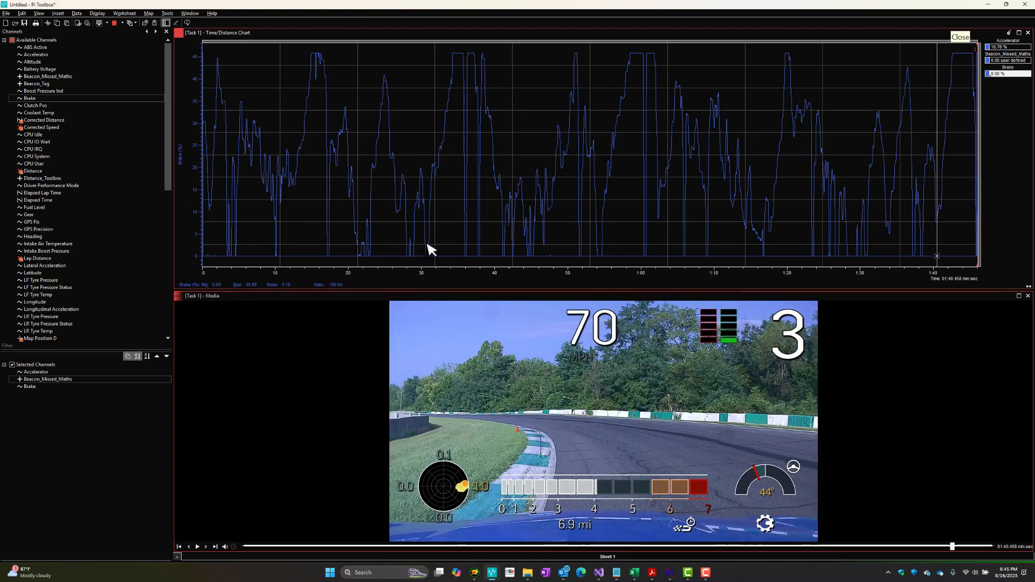
pyautogui.click(305, 243)
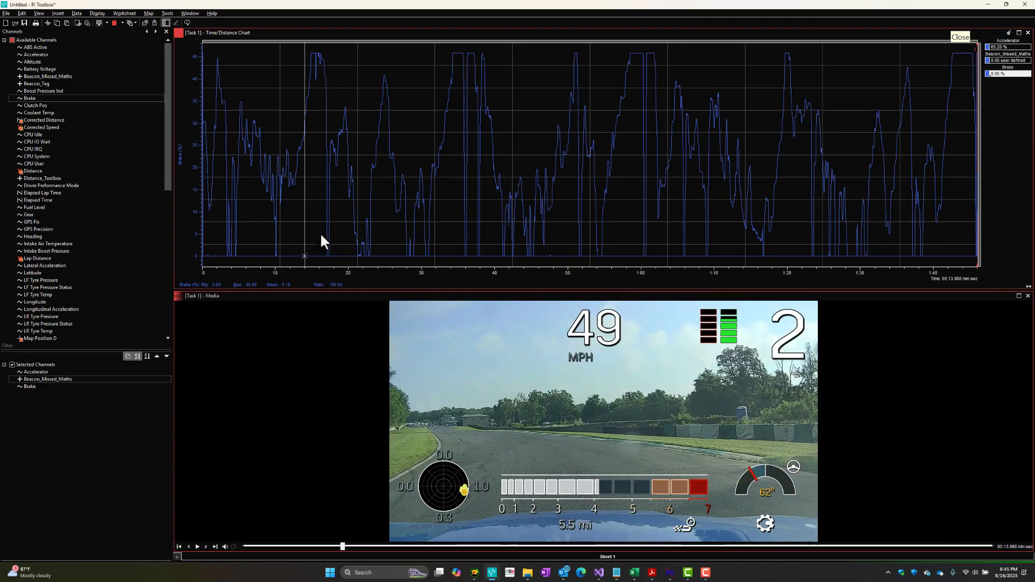
pyautogui.click(444, 229)
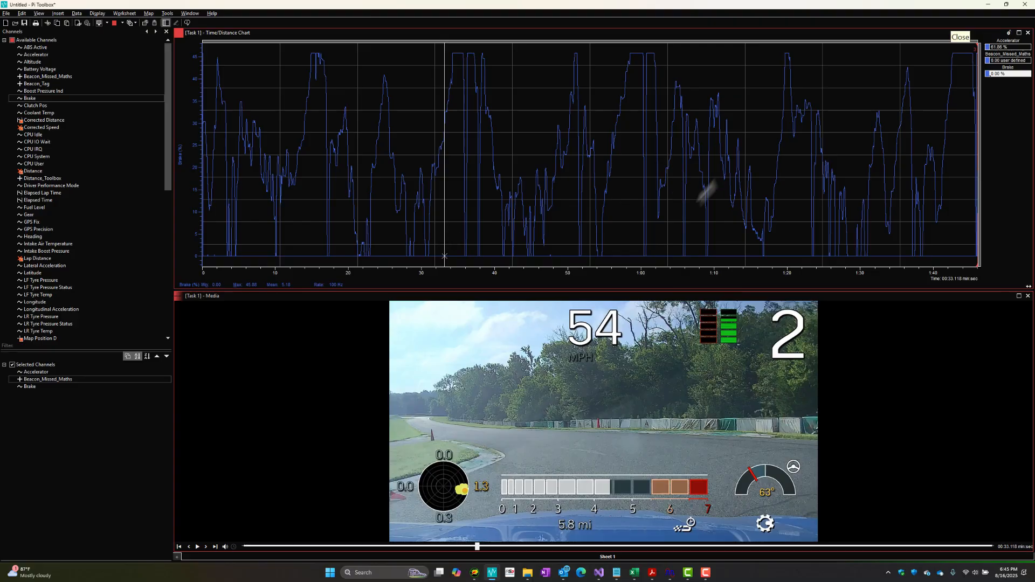